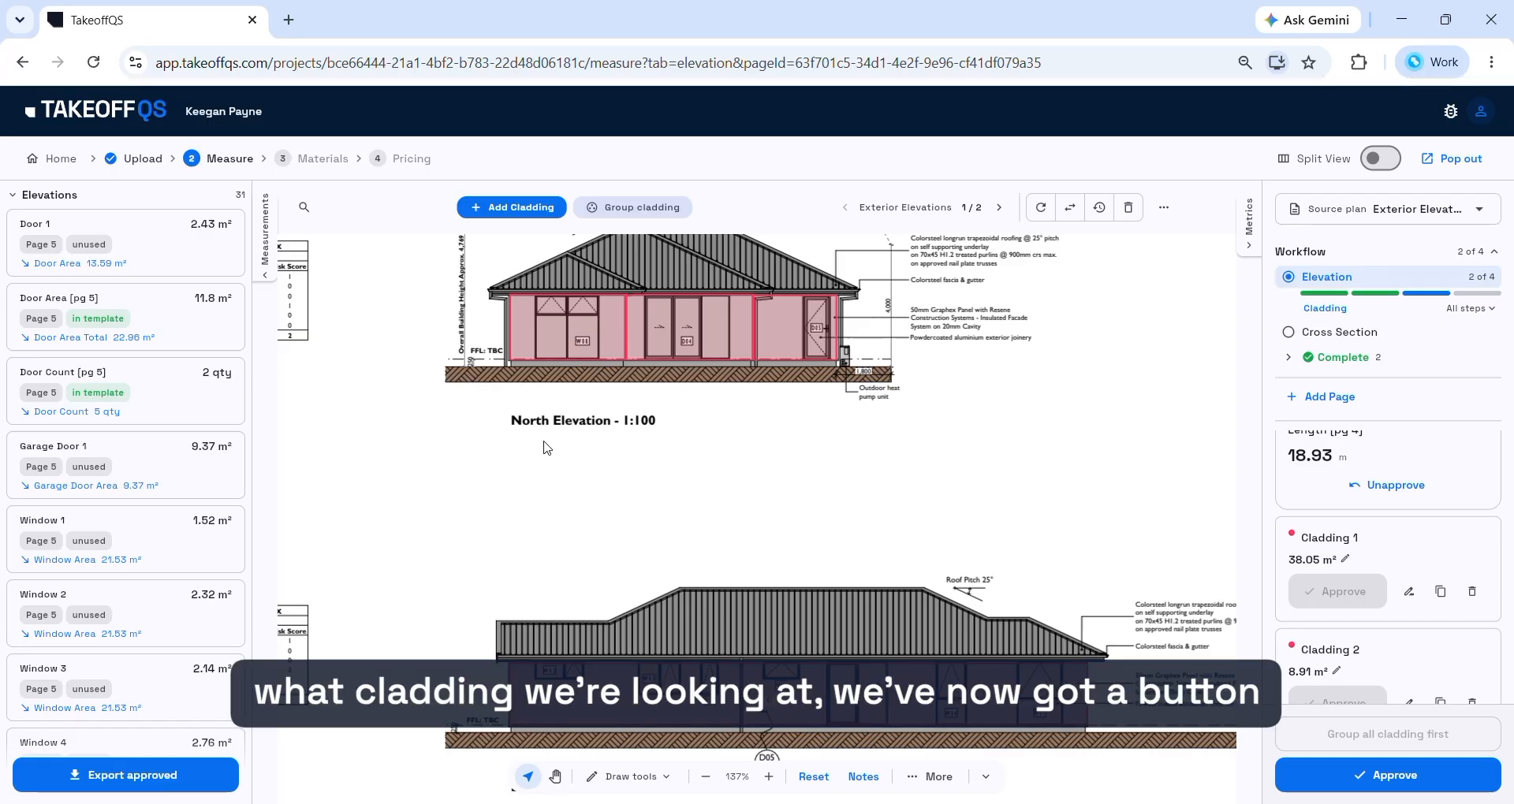
Step: Assign all cladding sections on the first Exterior Elevations page to Group 1 (Solid plaster / AAC) and approve the page
left_click(631, 208)
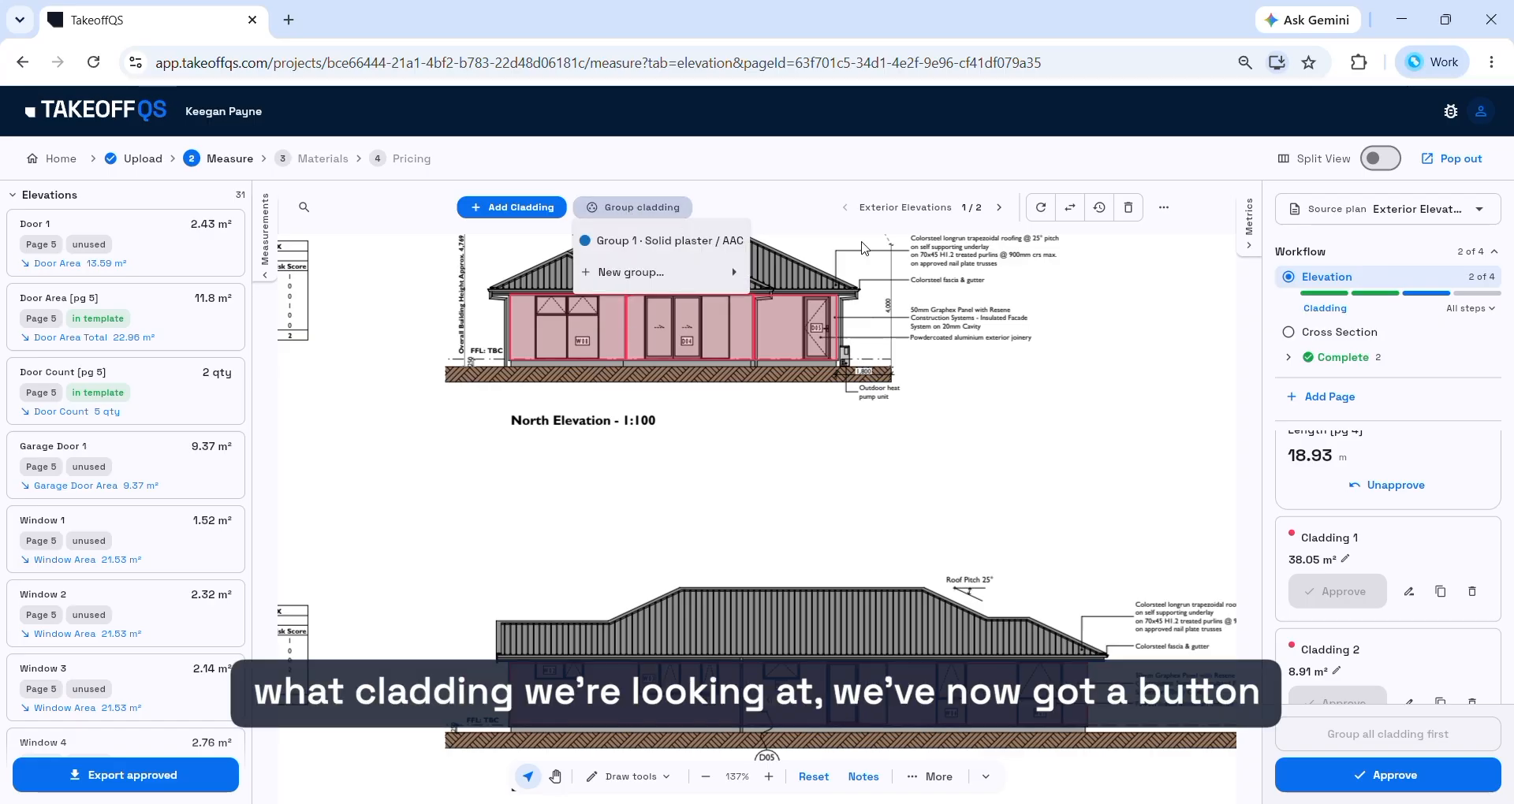
left_click(625, 241)
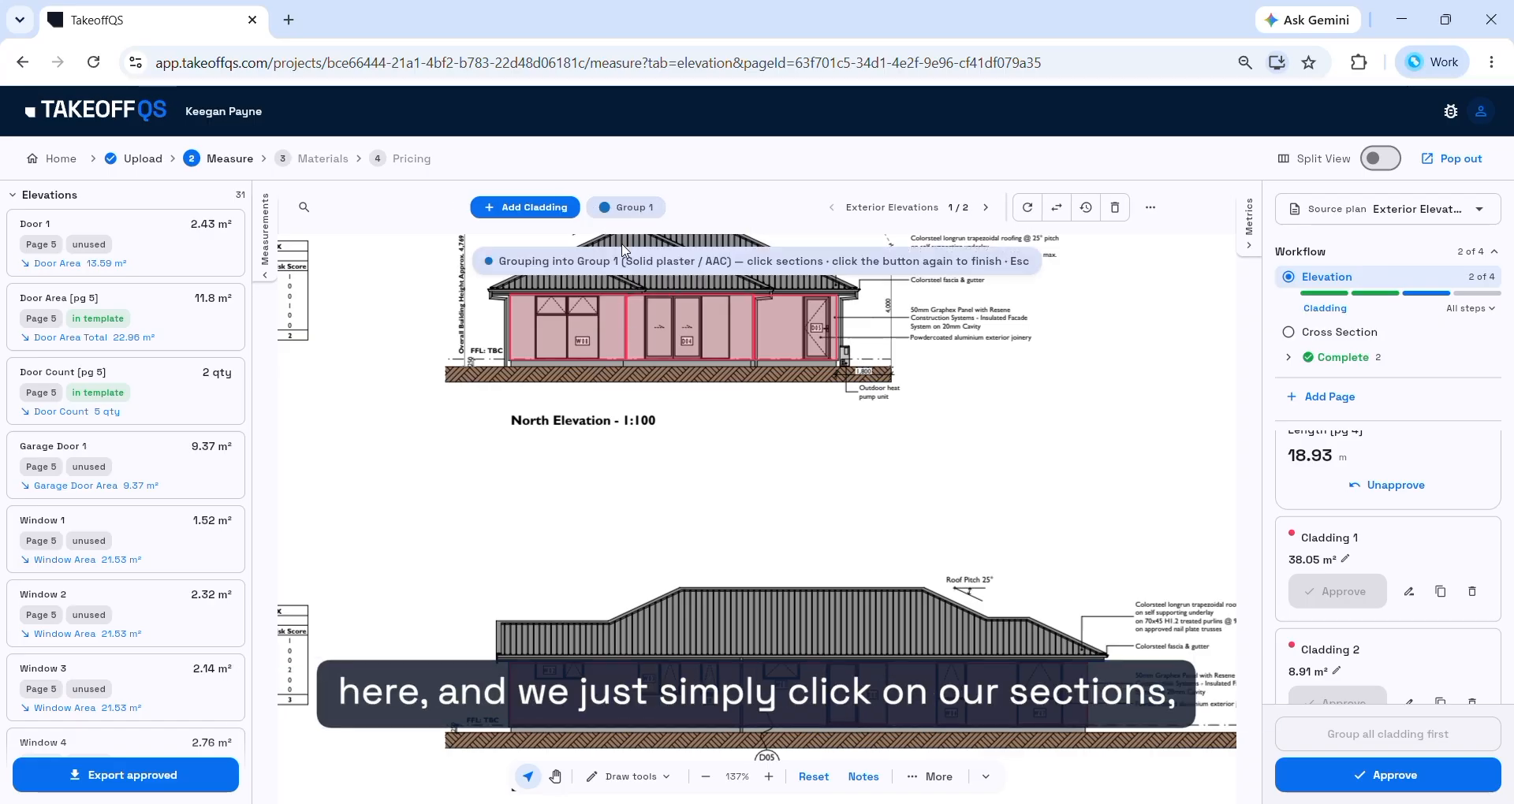
left_click(684, 319)
left_click(781, 323)
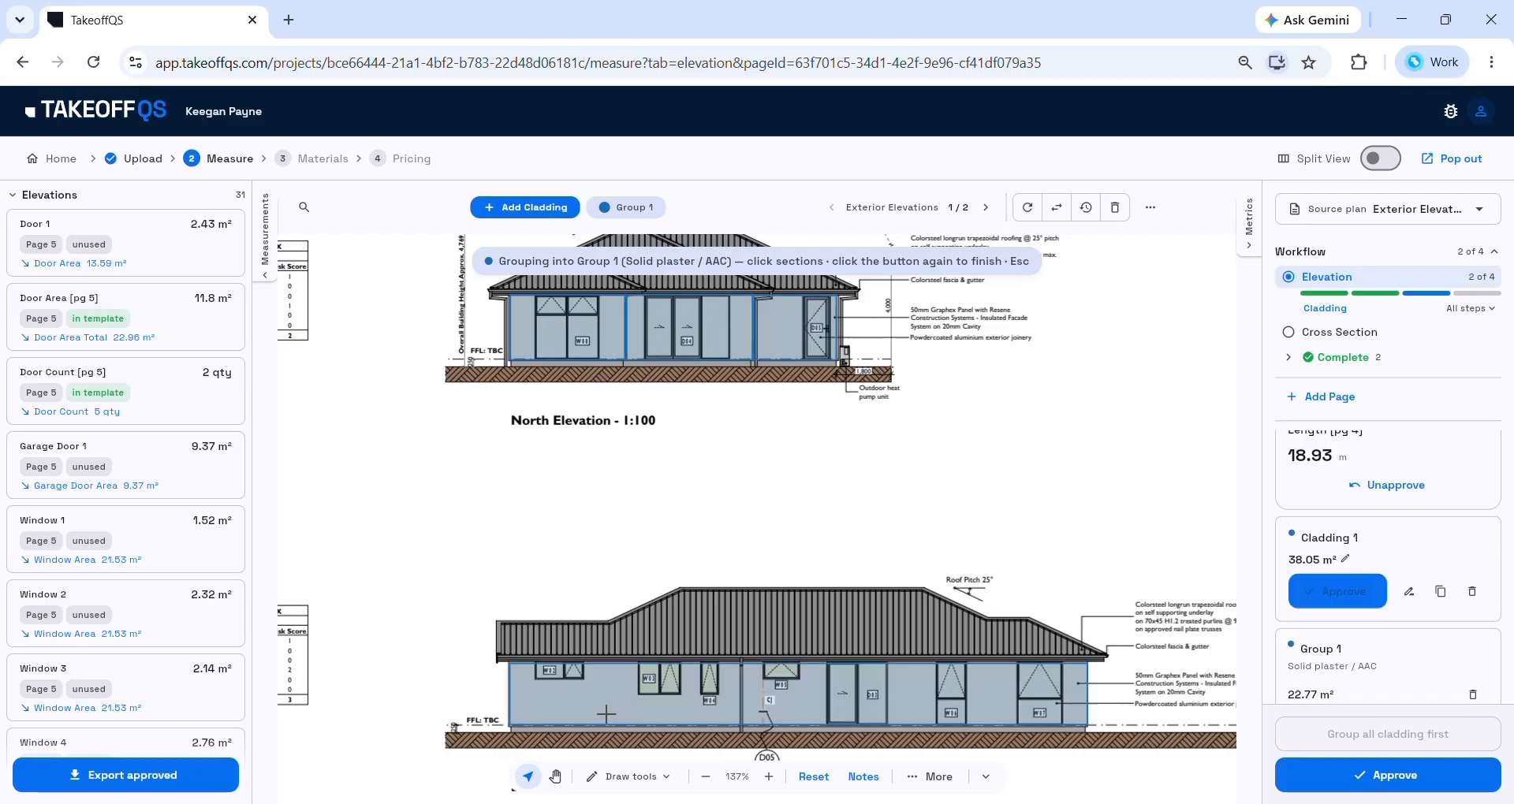
left_click(1356, 778)
left_click(1399, 775)
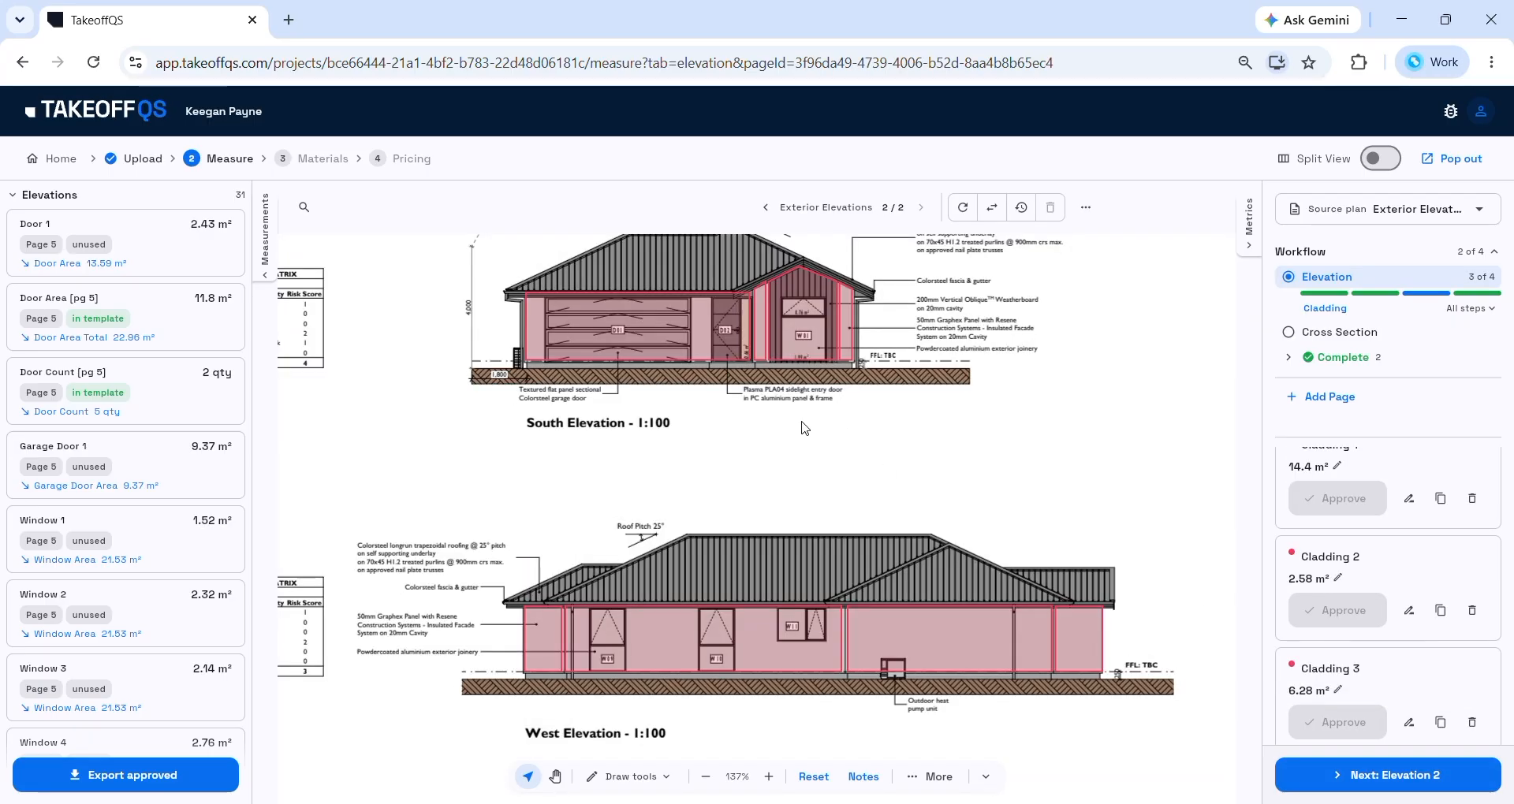
Step: Add the plaster sections of the South and West Elevations to Group 1 (Solid plaster / AAC), leaving out the entry gable
left_click(635, 206)
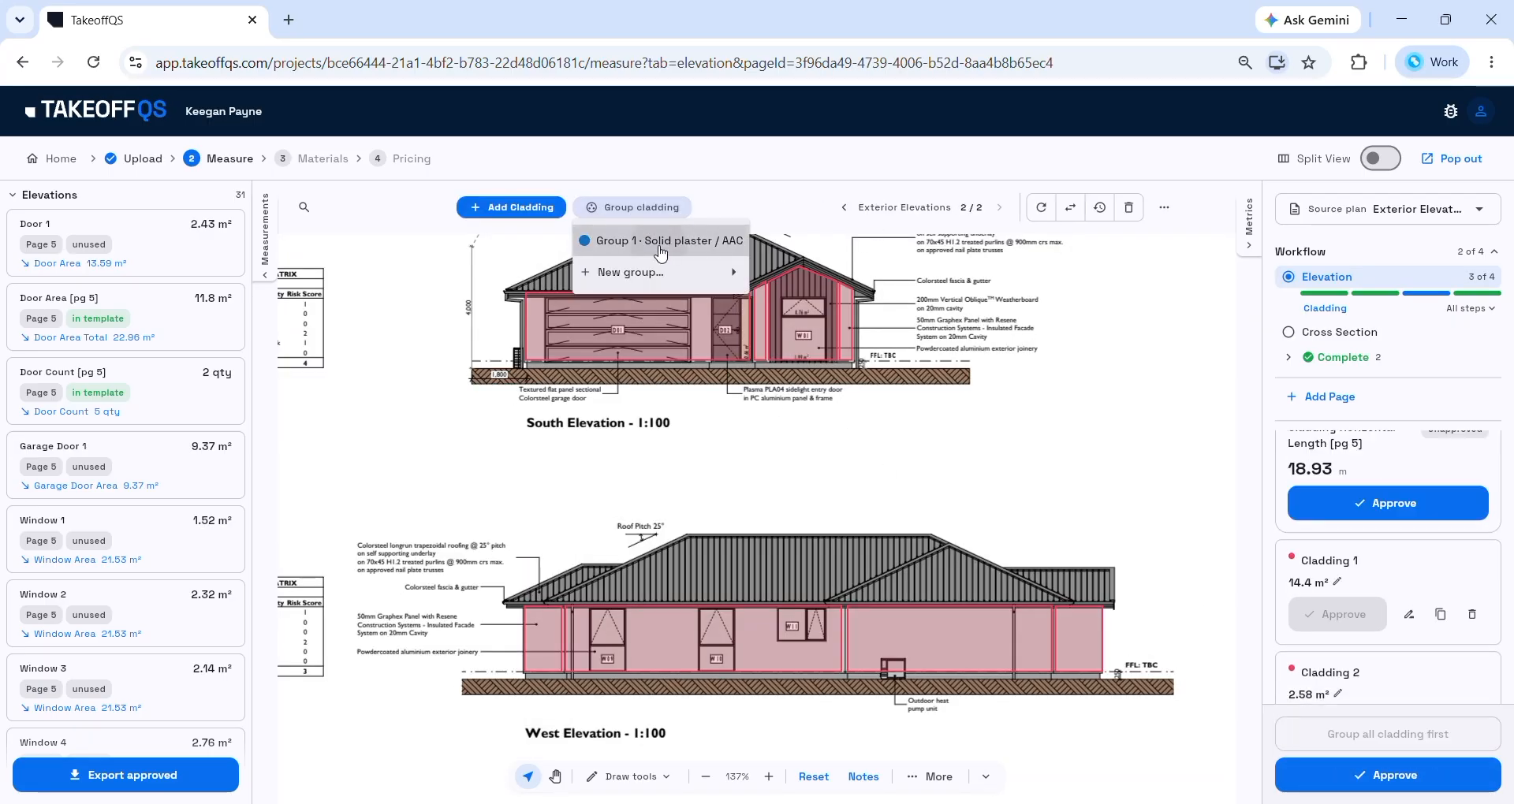
left_click(623, 239)
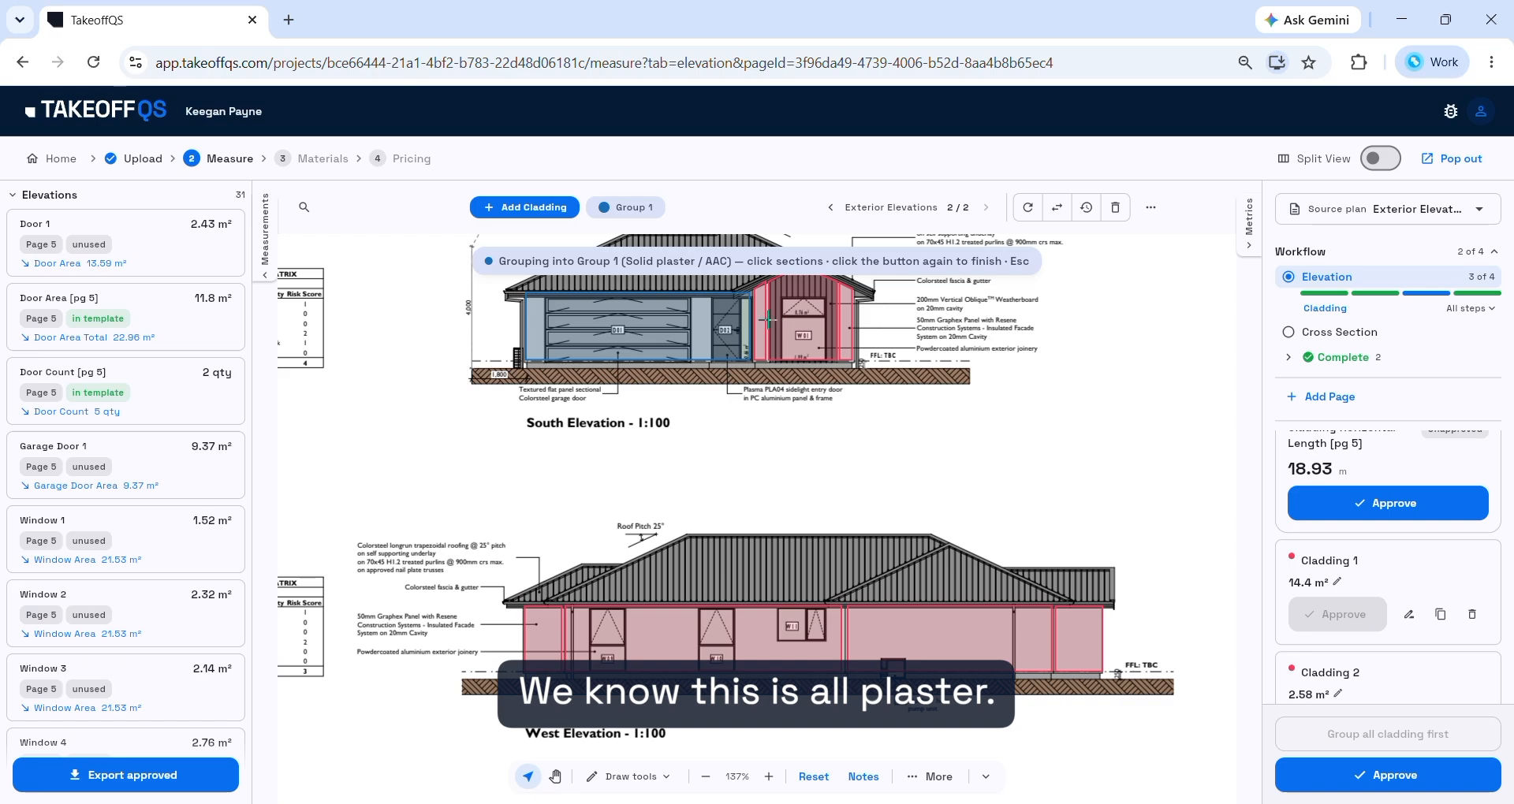
left_click(545, 622)
left_click(871, 635)
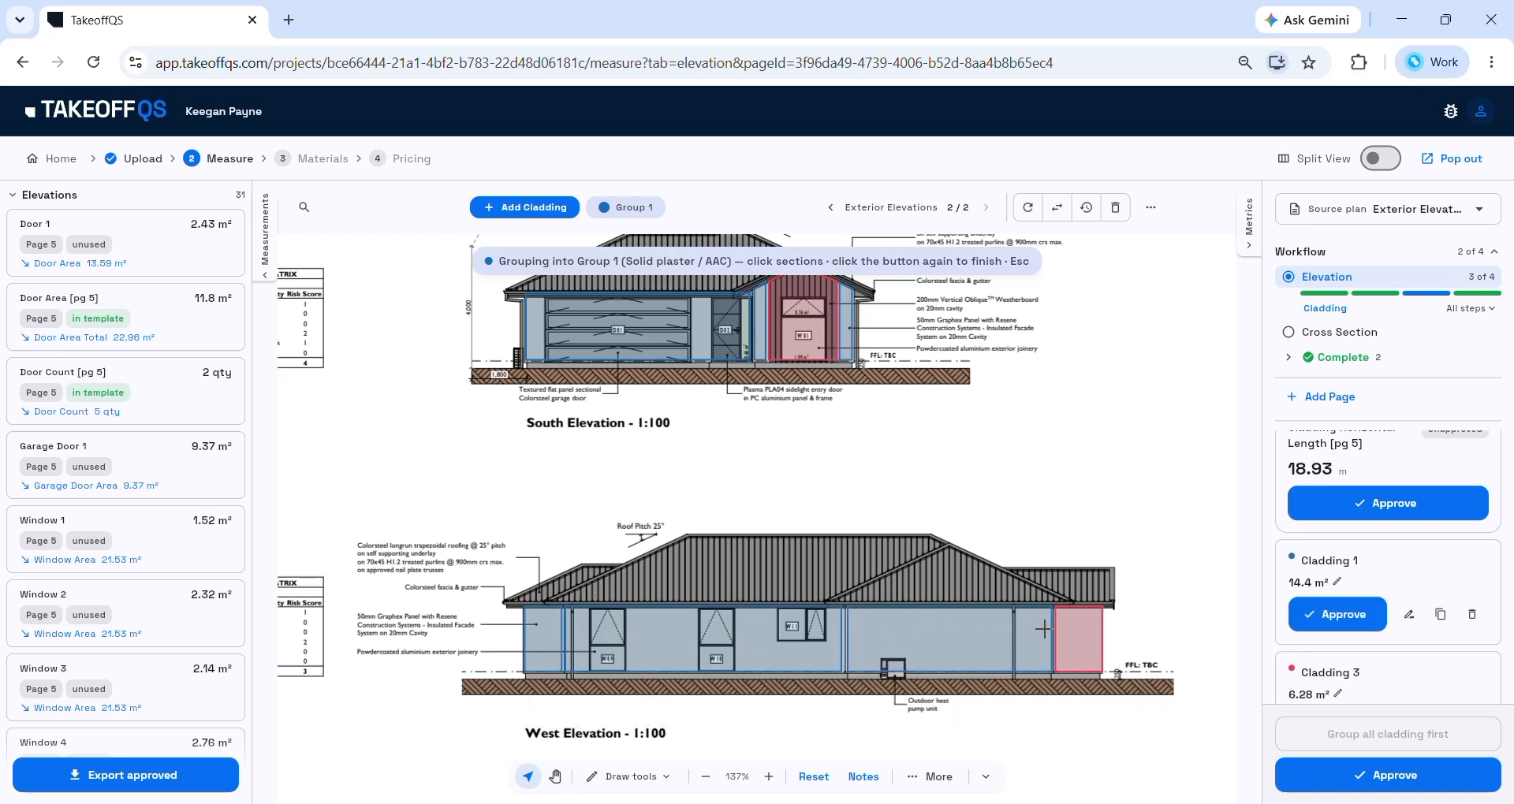
left_click(603, 208)
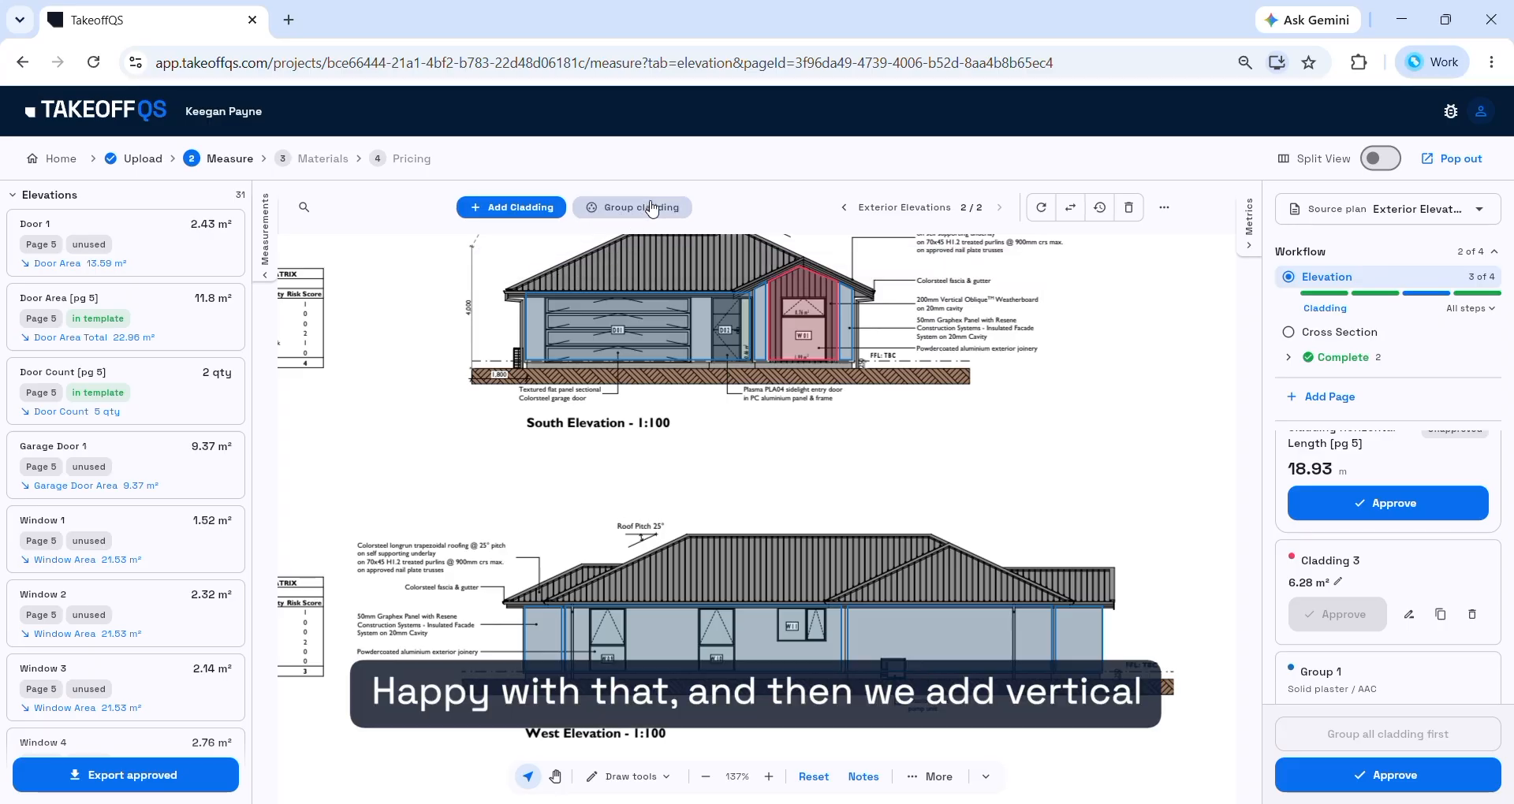
Step: Put the South Elevation's entry gable cladding in a new vertical Fibre-cement weatherboard group and approve the page's cladding
left_click(631, 207)
mouse_move(659, 279)
mouse_move(808, 335)
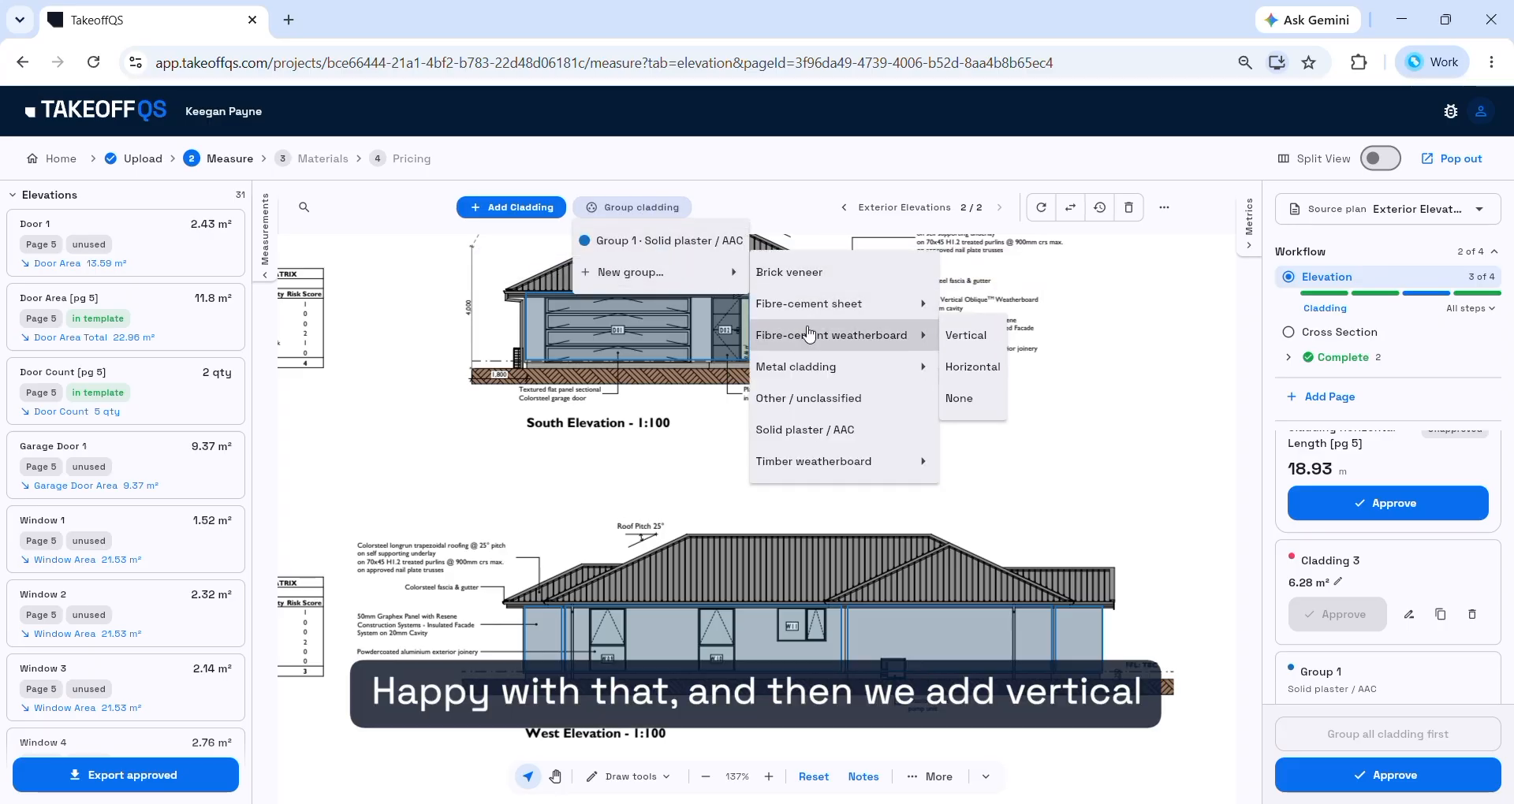
left_click(956, 337)
left_click(763, 277)
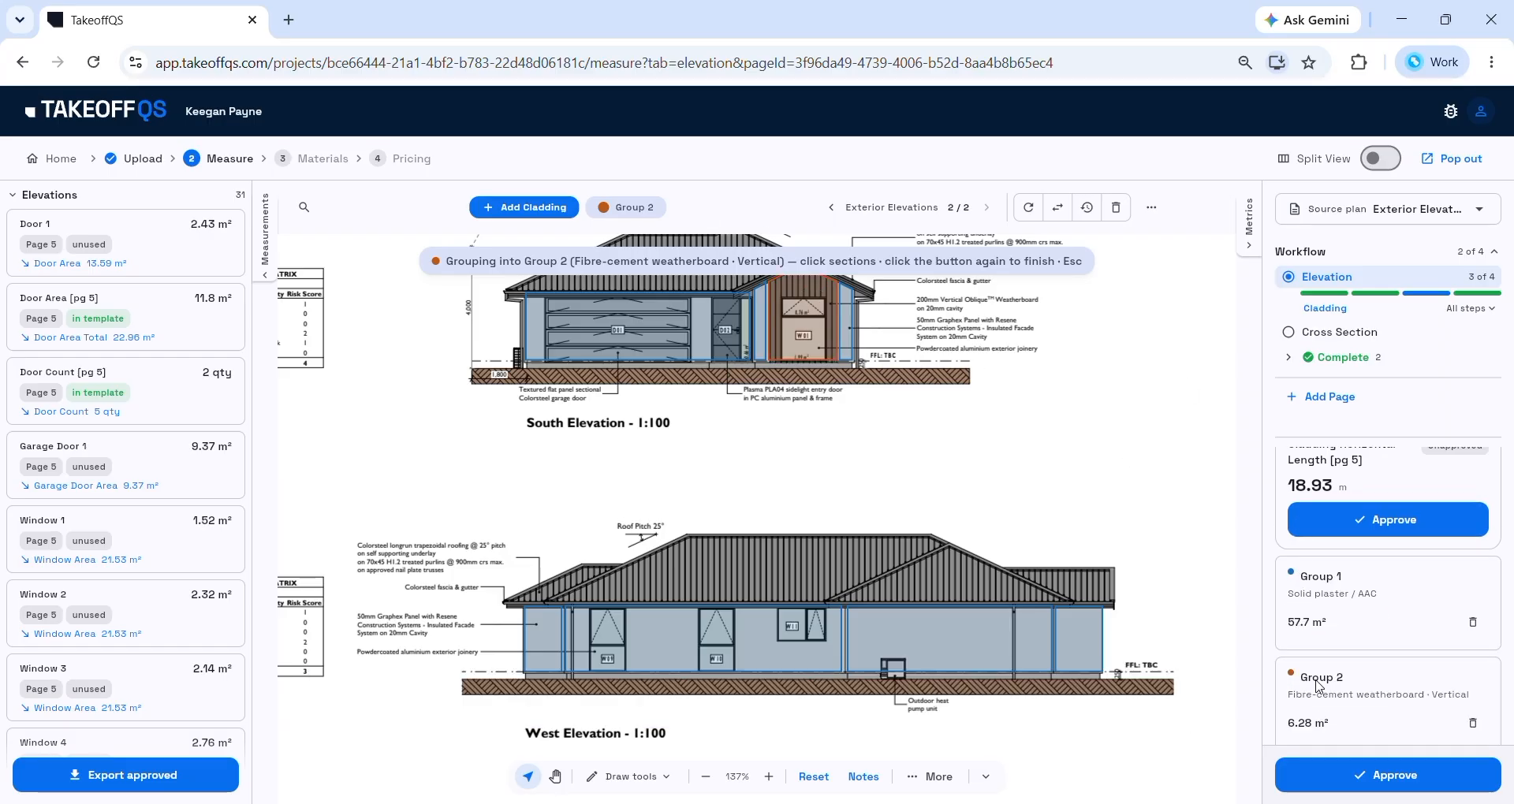
left_click(1372, 775)
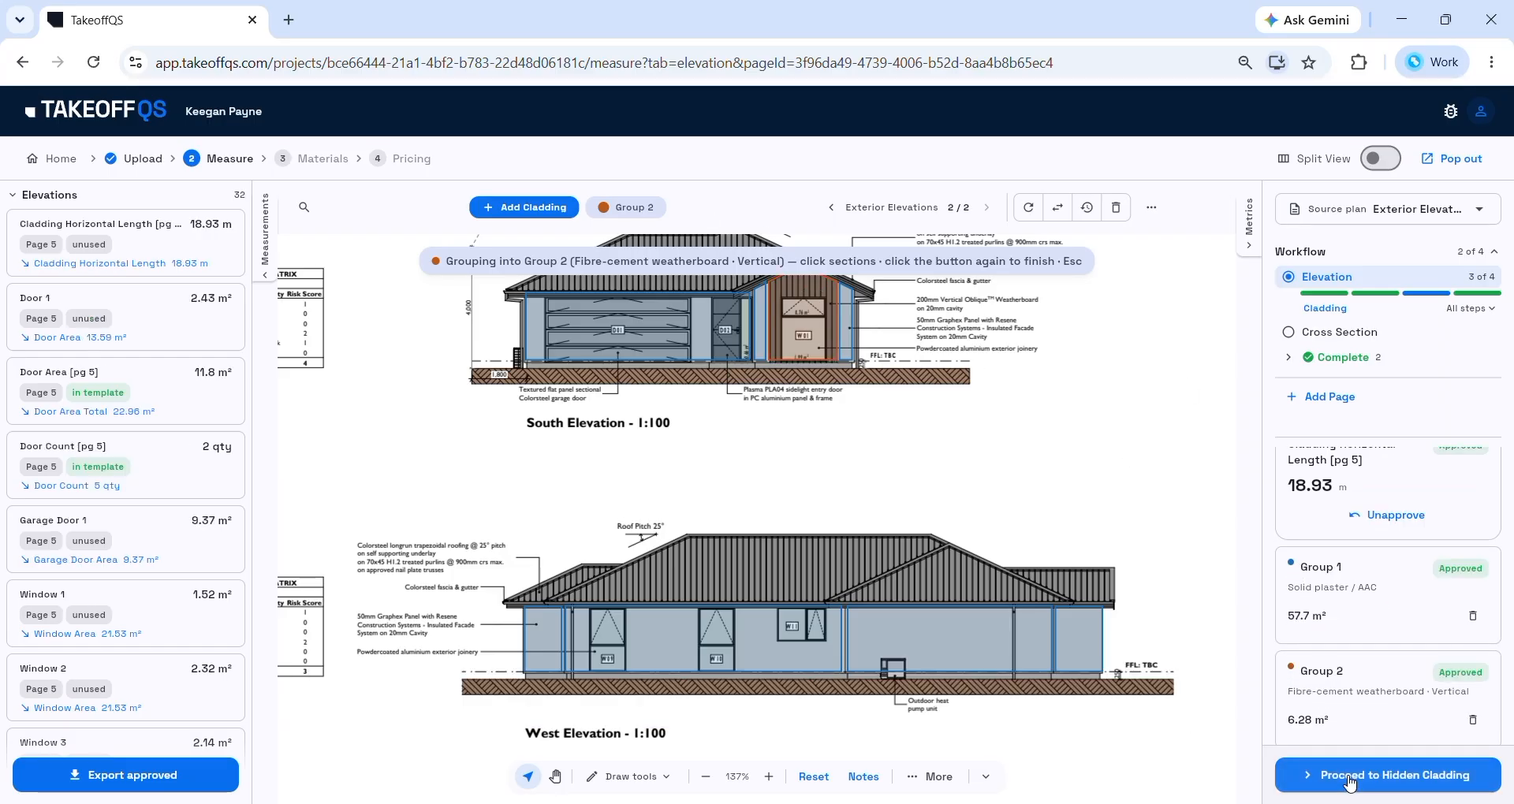
Step: Proceed to hidden cladding, assign both hidden sections on the lower elevation to Group 1 (Solid plaster / AAC), and approve them
left_click(1350, 783)
left_click(685, 208)
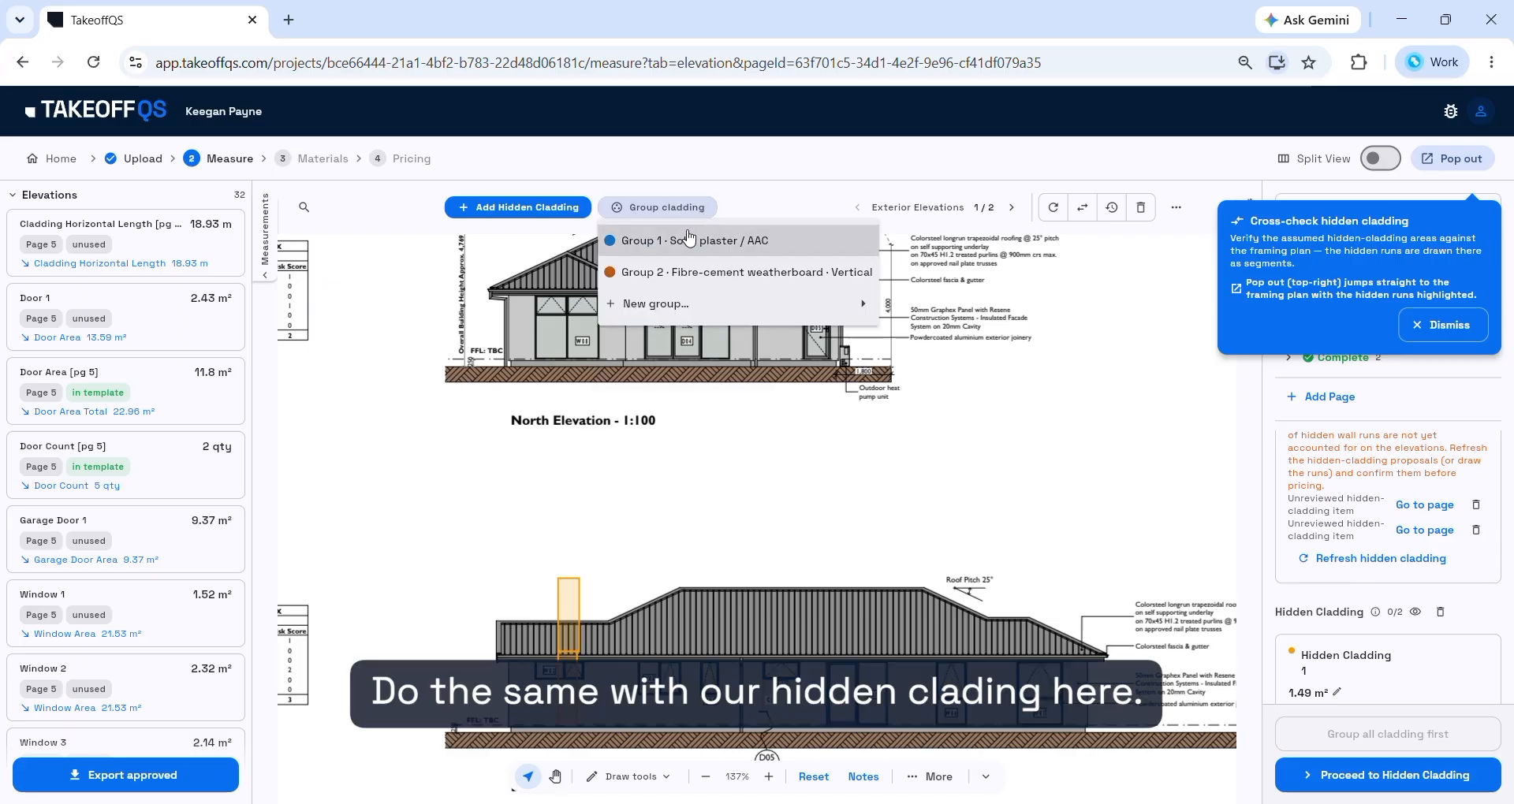
left_click(688, 240)
left_click(571, 593)
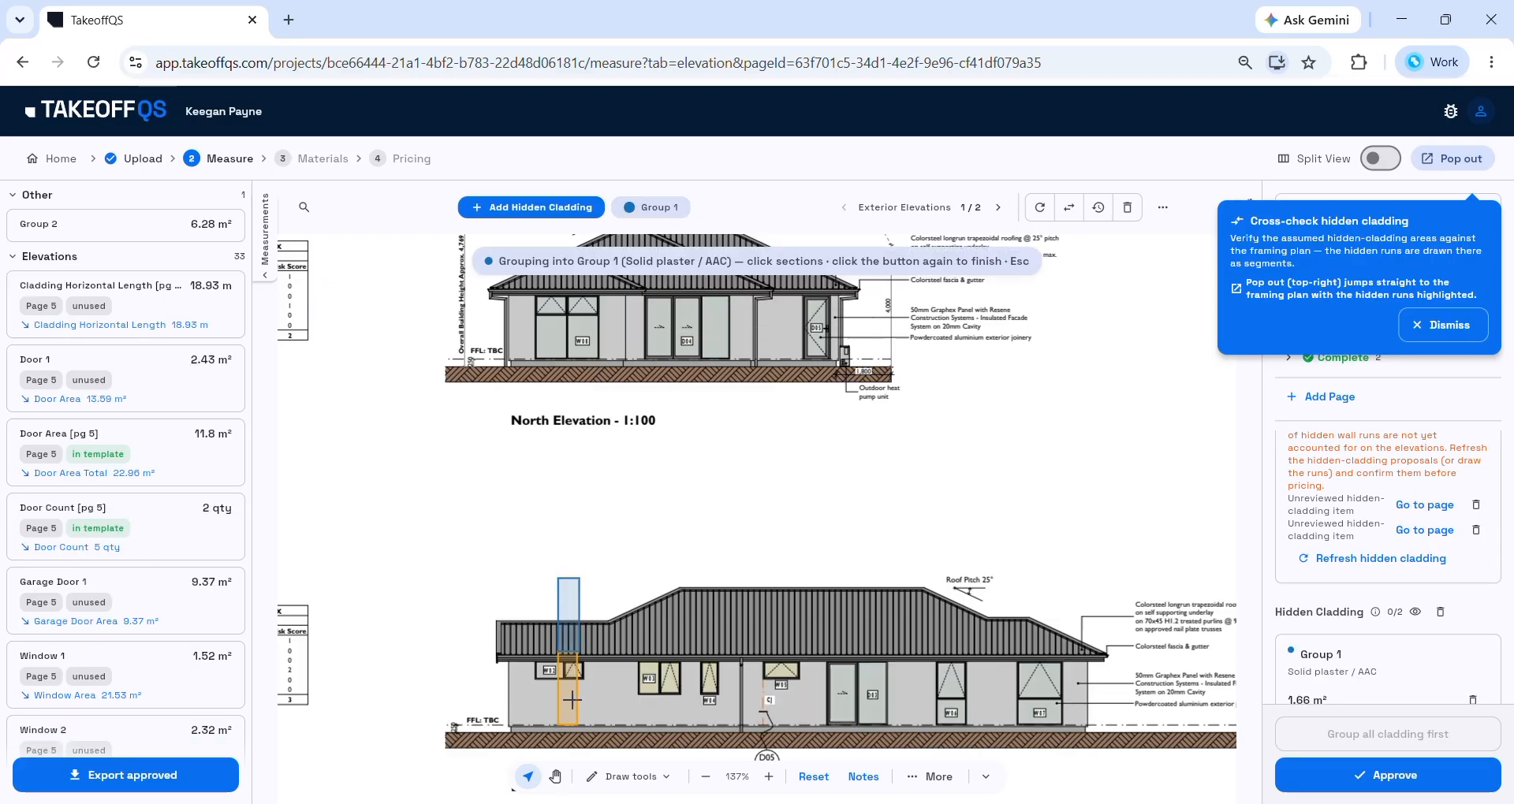
left_click(571, 699)
left_click(1374, 773)
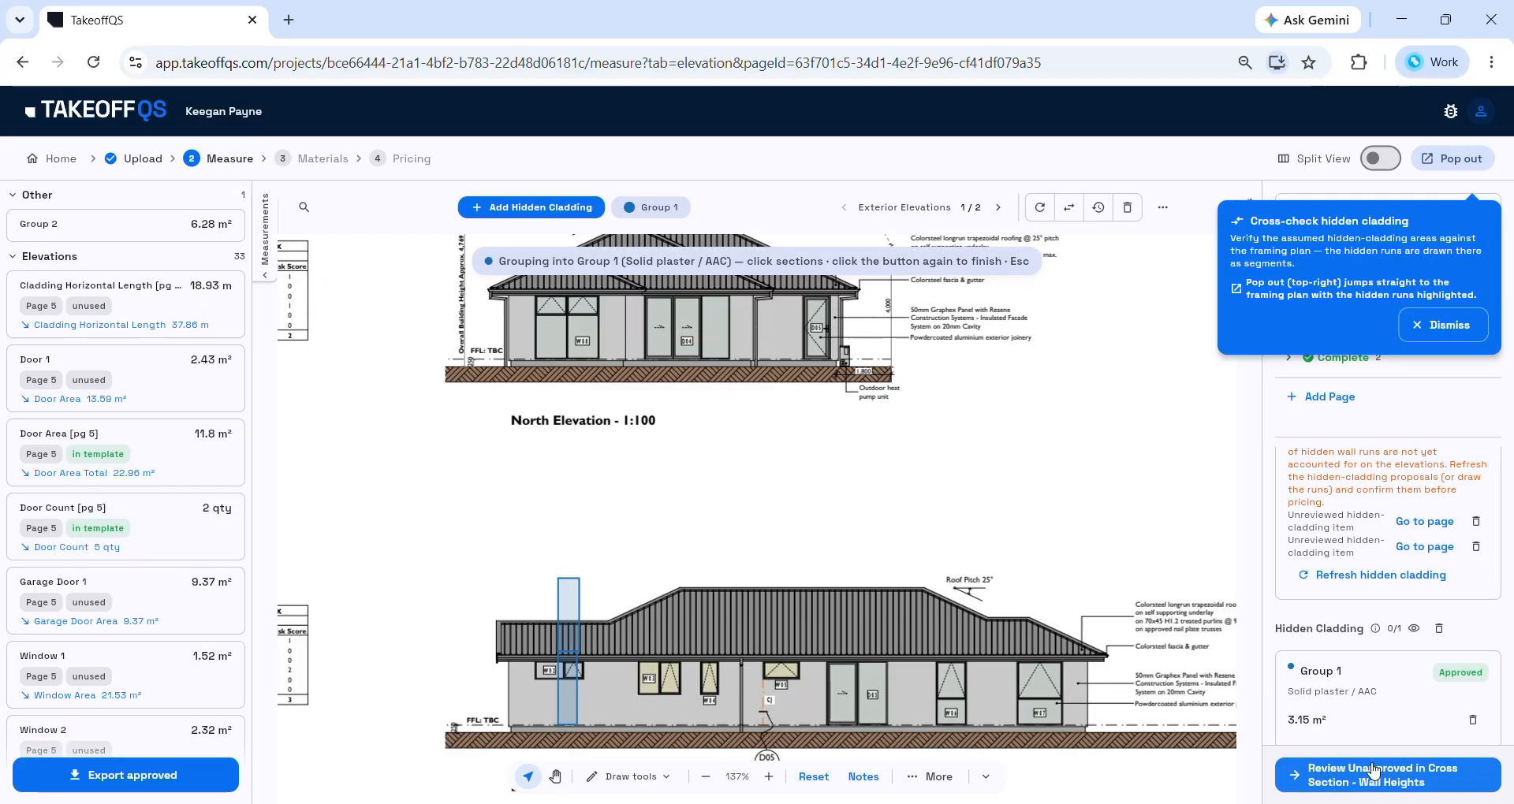
Step: Continue past the cross section wall heights review to the Materials stage
left_click(1372, 779)
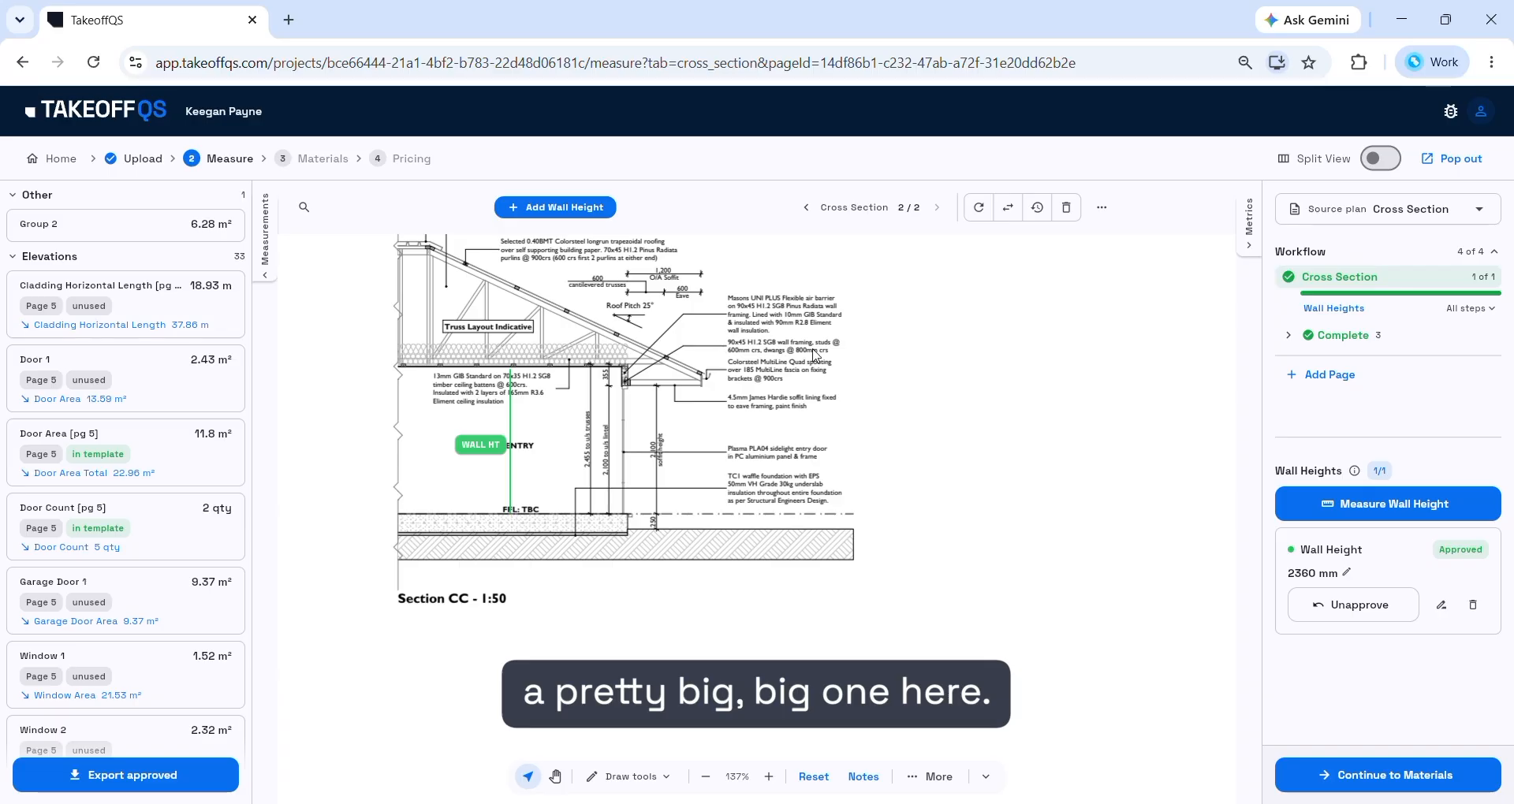
left_click(1363, 775)
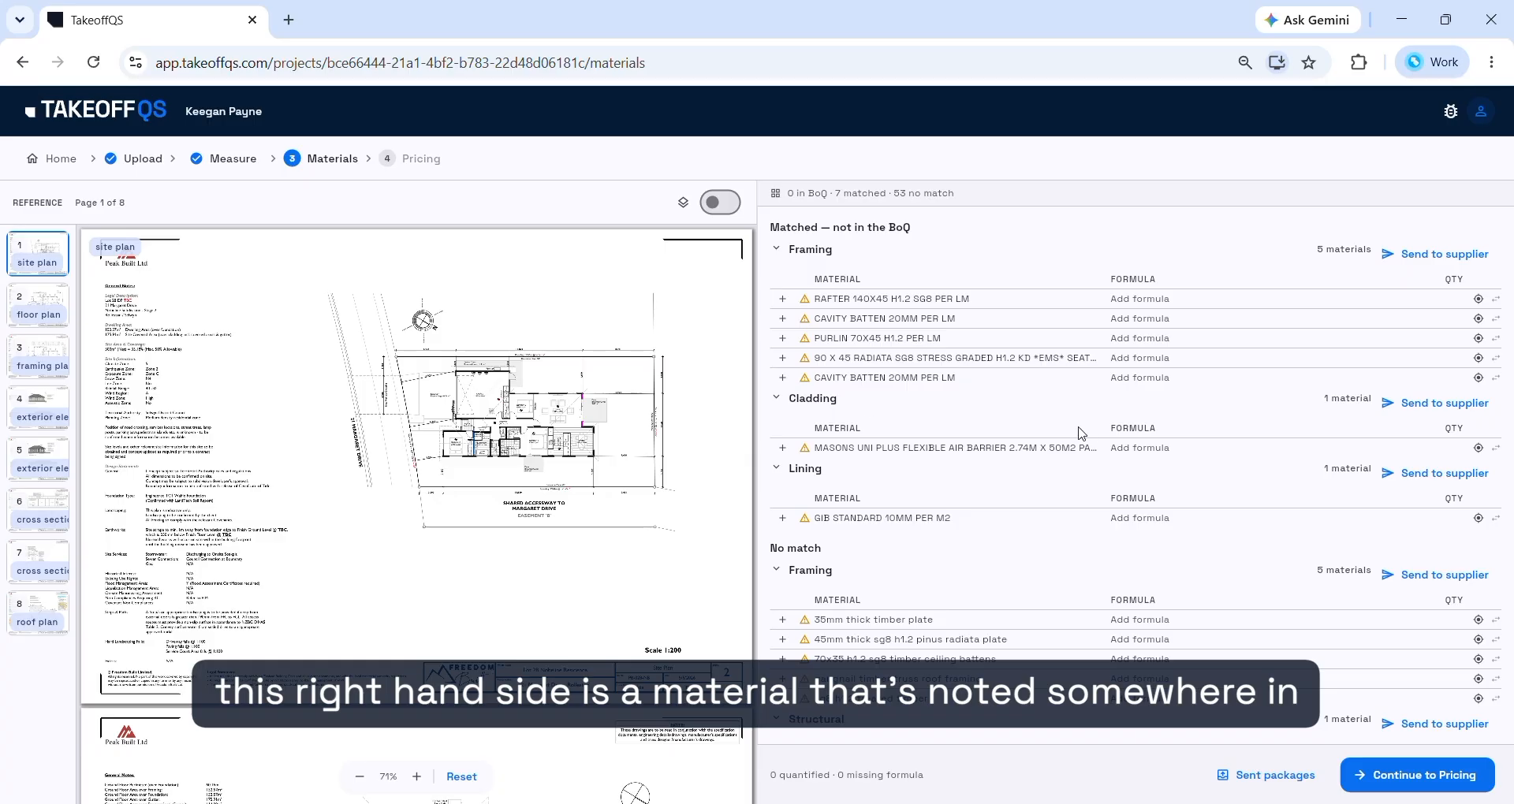
Step: Locate the 200mm vertical oblique weatherboard from the unmatched Cladding materials on the floor plan and examine its highlighted note up close
scroll(1090, 364, "down", 4)
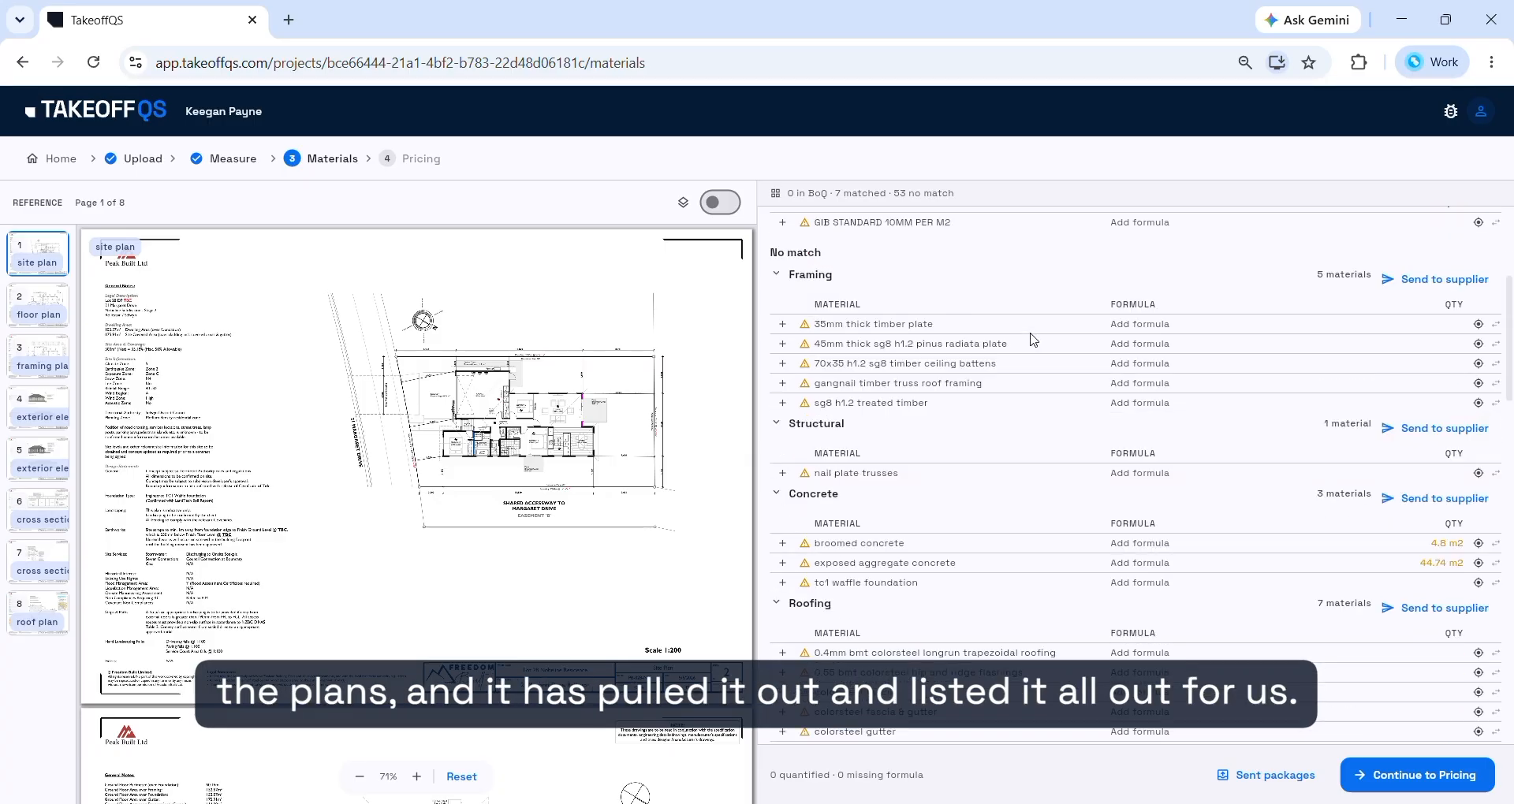
scroll(1025, 340, "down", 3)
scroll(1015, 340, "down", 5)
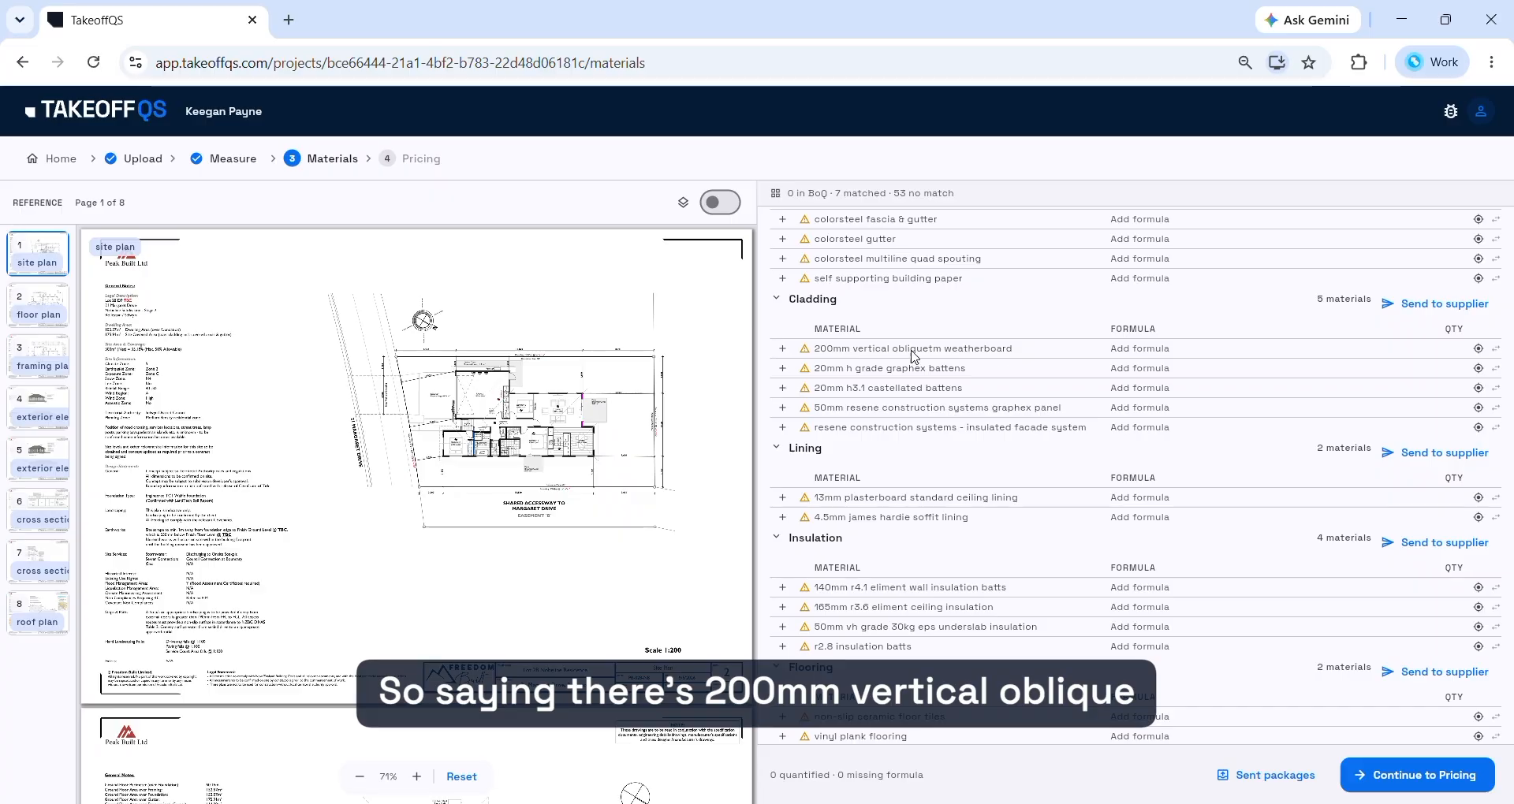
left_click(1476, 349)
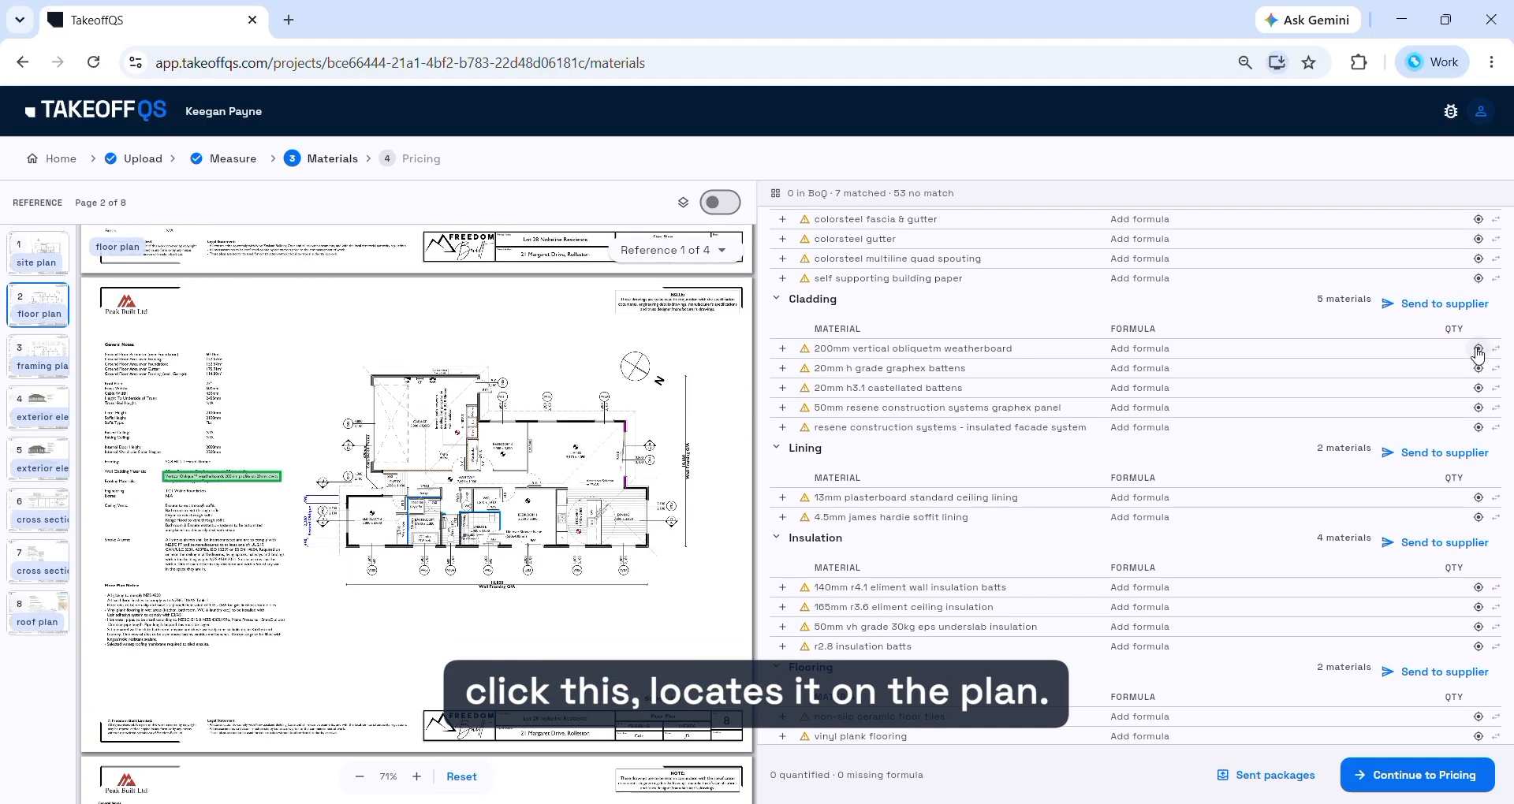
left_click(417, 777)
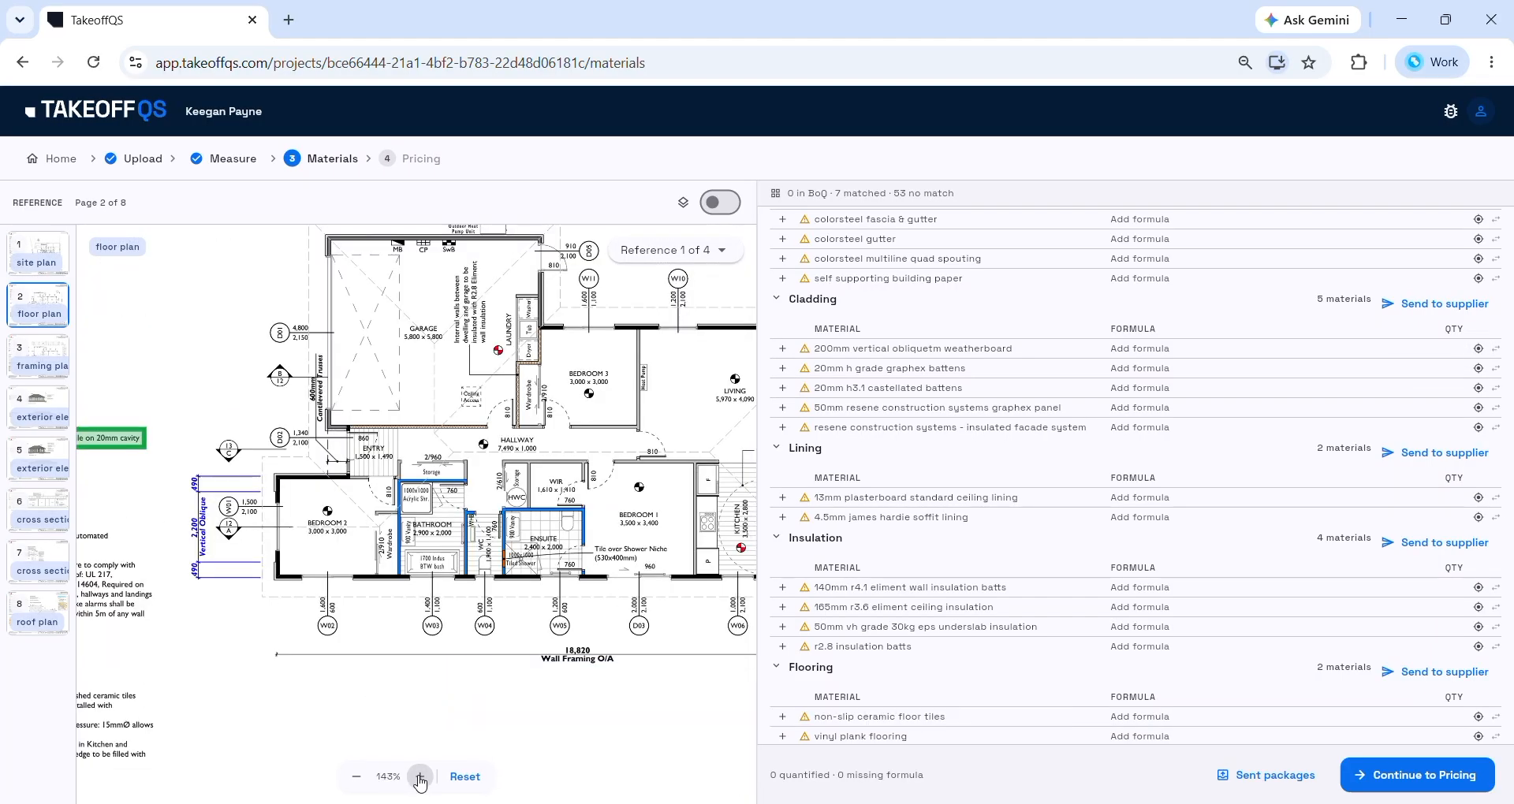
left_click(416, 777)
left_click_drag(275, 442, 691, 477)
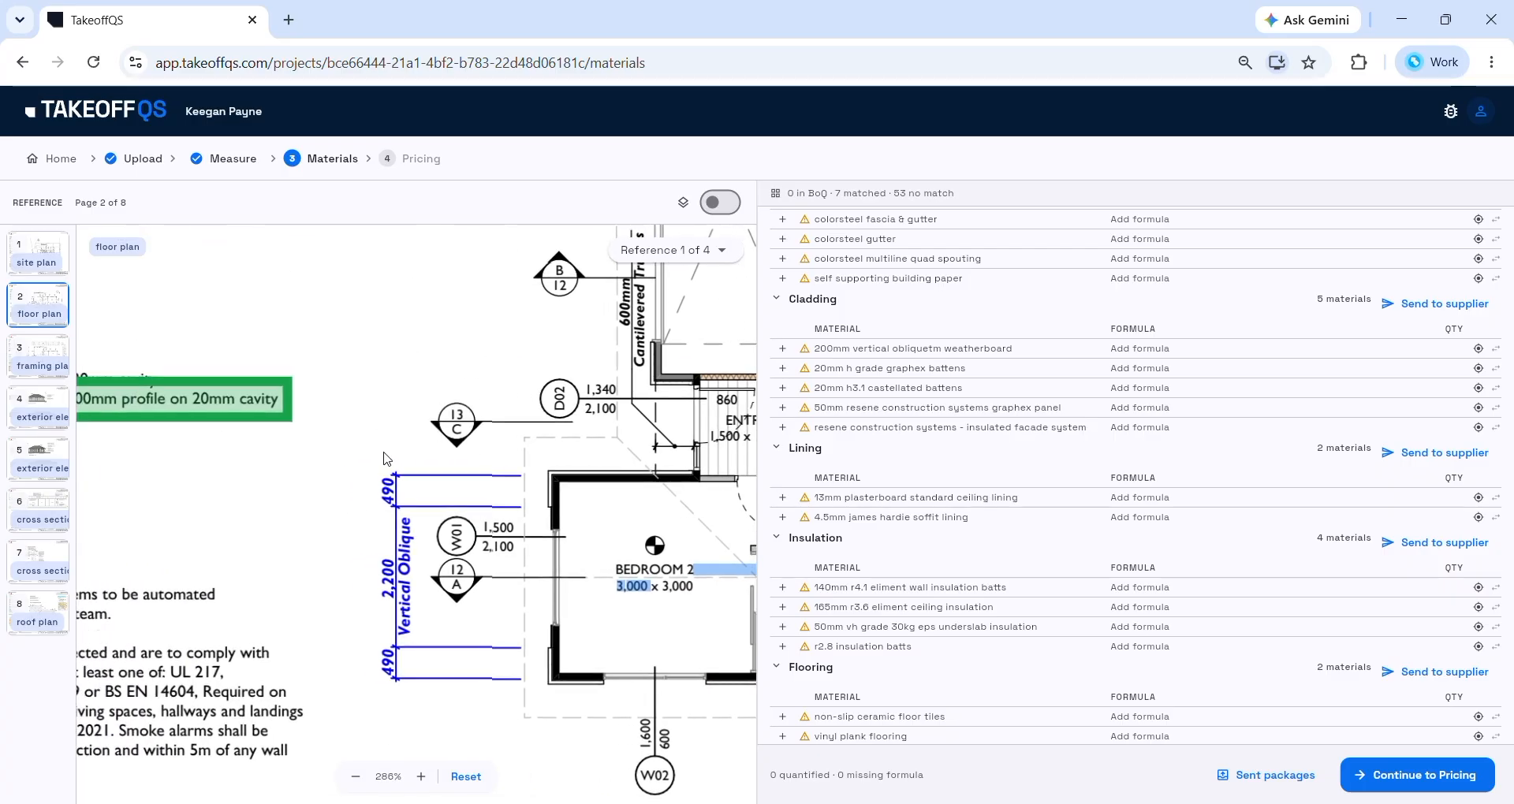
left_click_drag(145, 499, 489, 507)
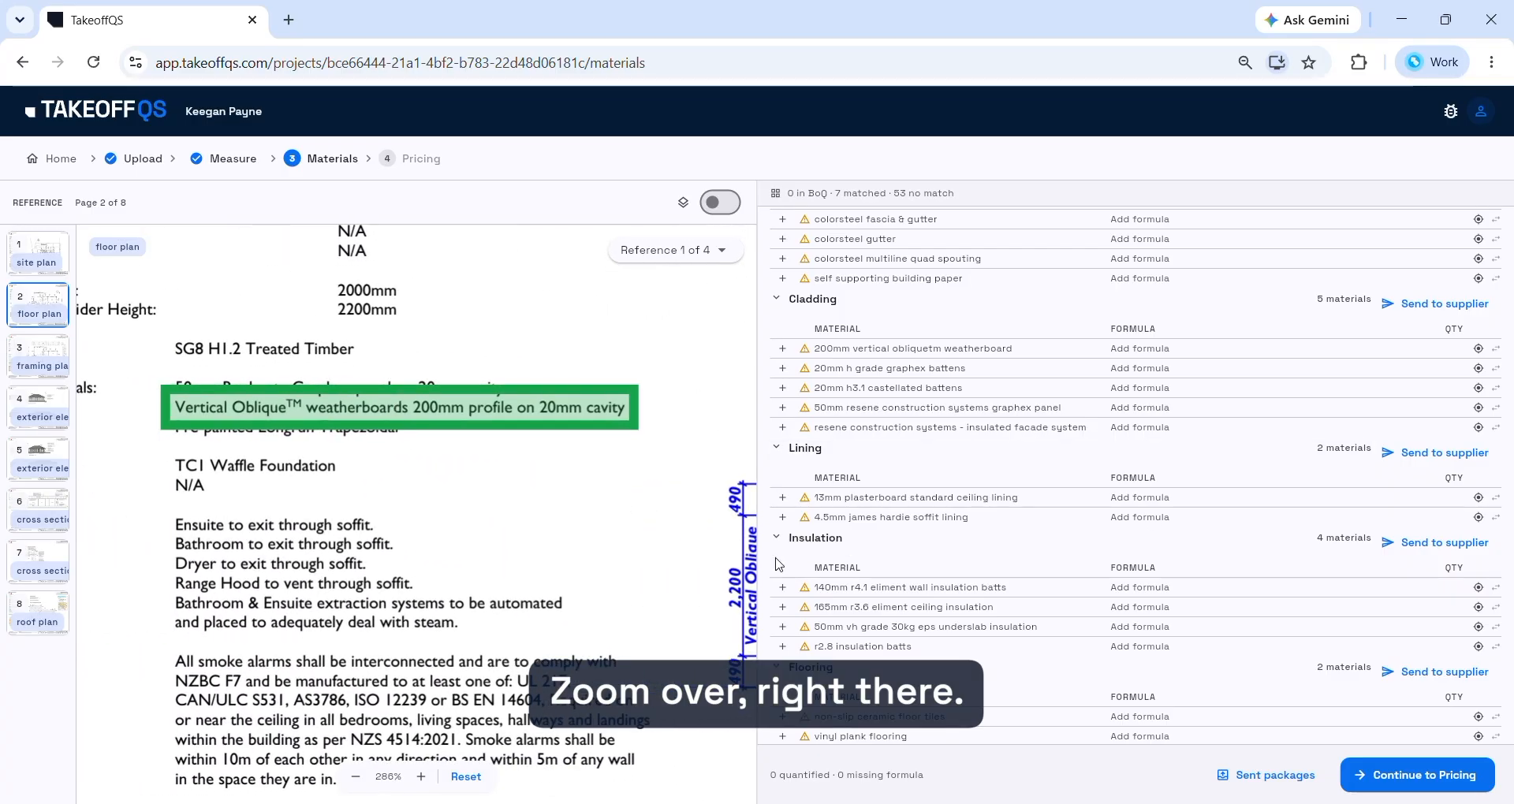
Step: Locate the 13mm plasterboard standard ceiling lining on the cross section and examine its highlighted reference up close
left_click(1477, 497)
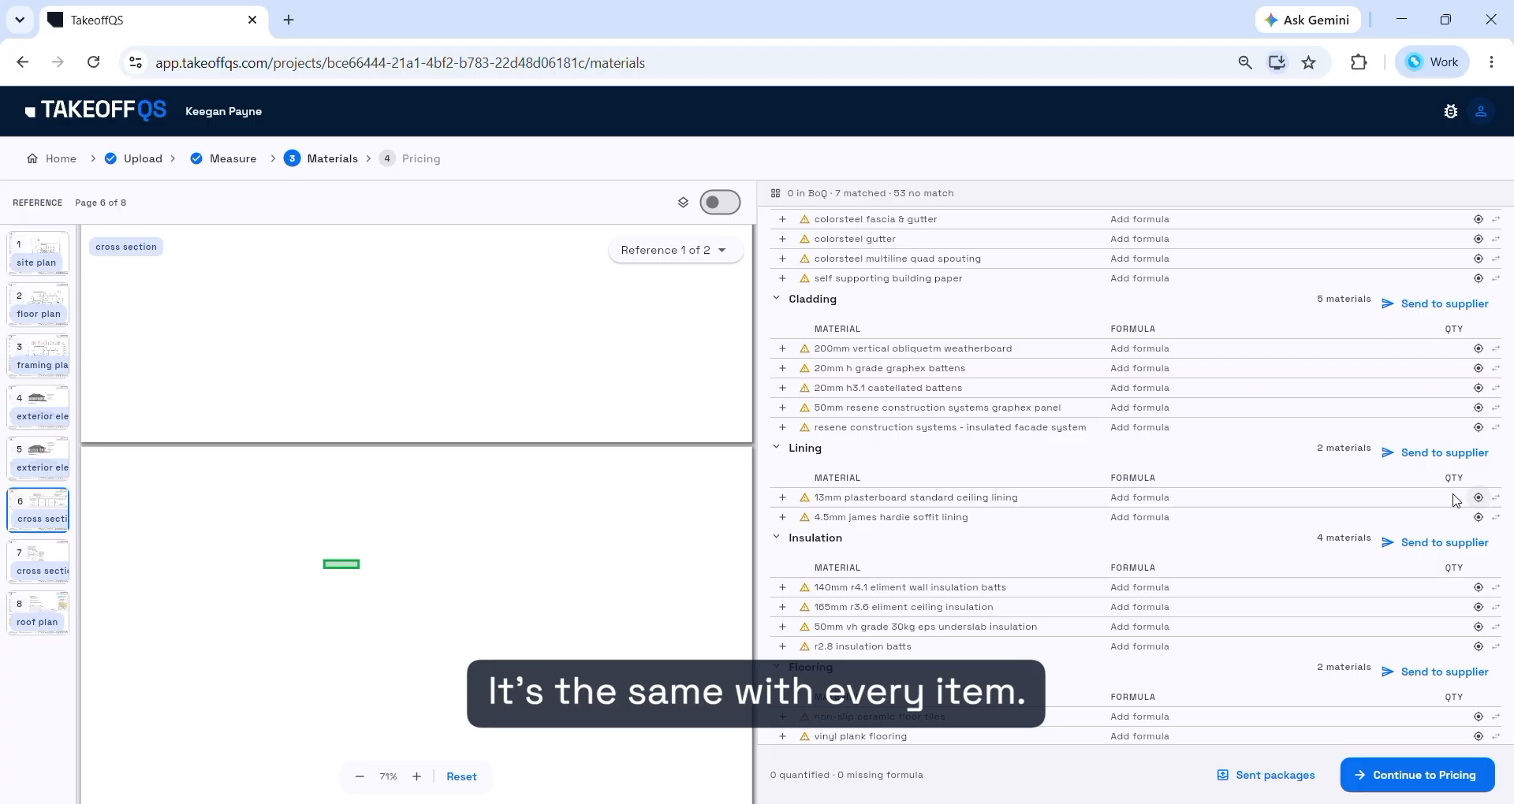
left_click(419, 777)
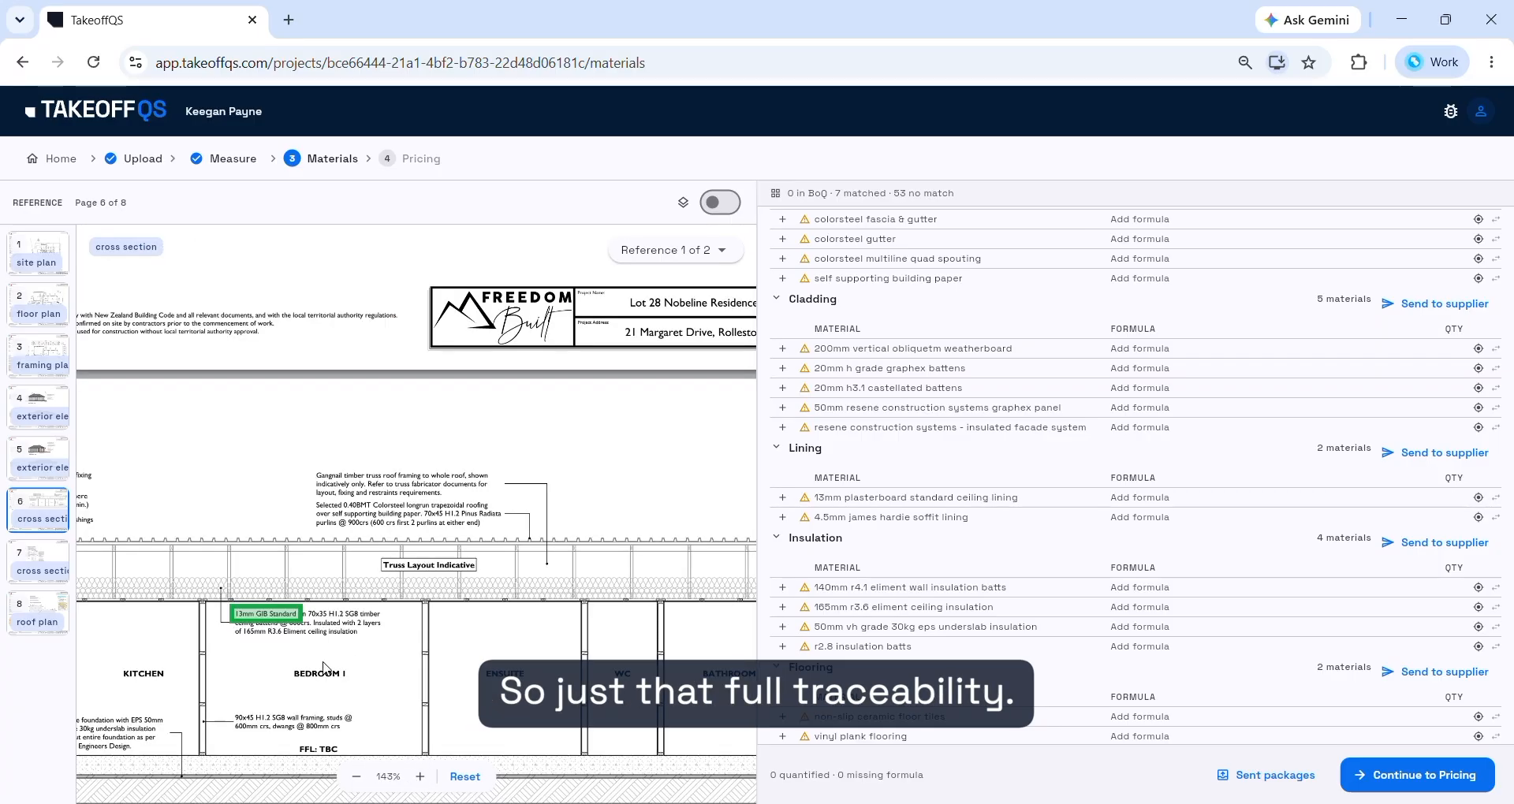
scroll(1017, 471, "down", 1)
Step: Review the unmatched materials listed under each category, from Roofing and Cladding through to Finishes and Other
scroll(1017, 471, "down", 3)
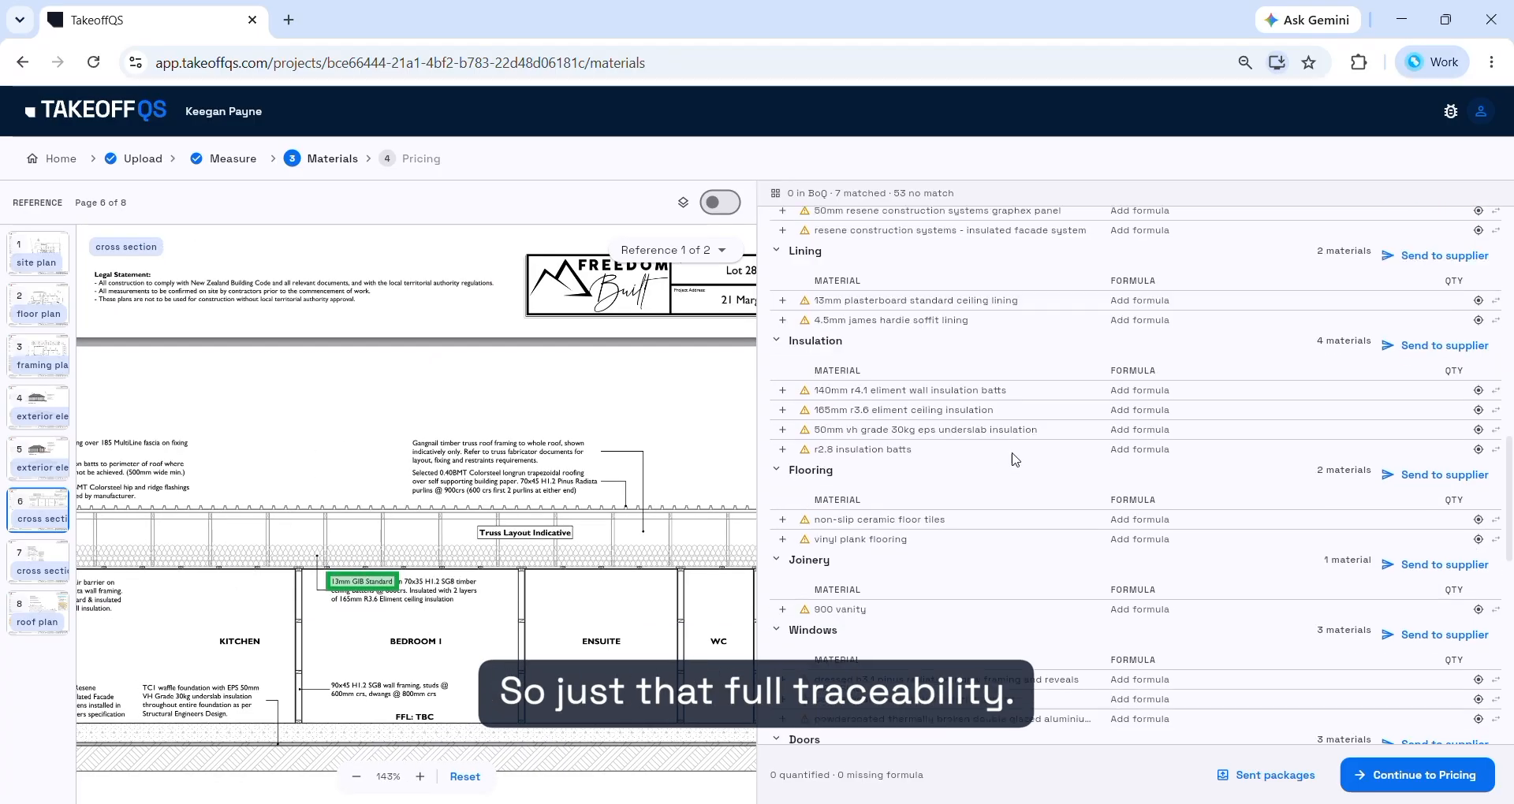
scroll(1015, 455, "down", 4)
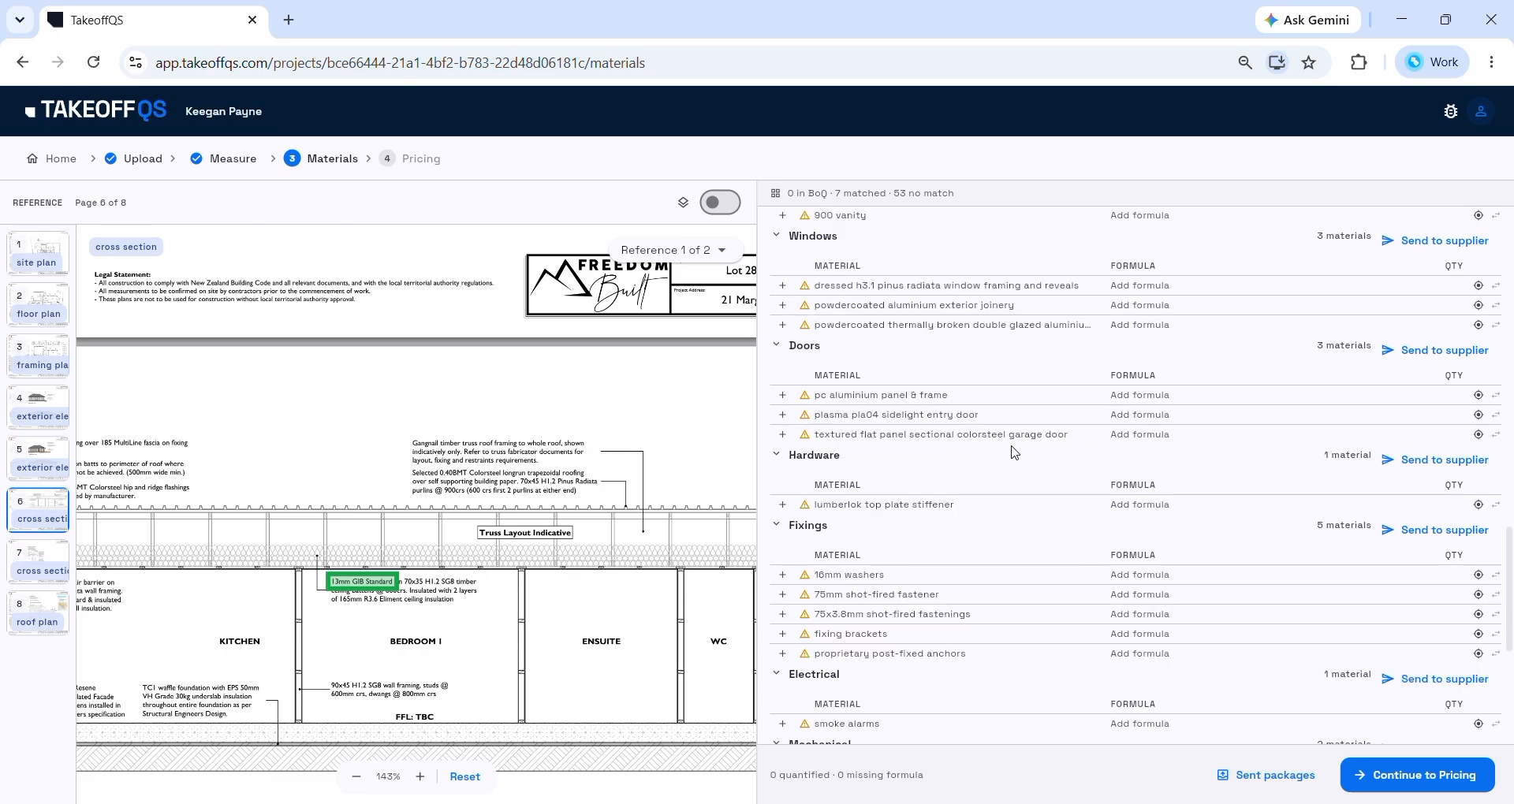
scroll(919, 443, "down", 1)
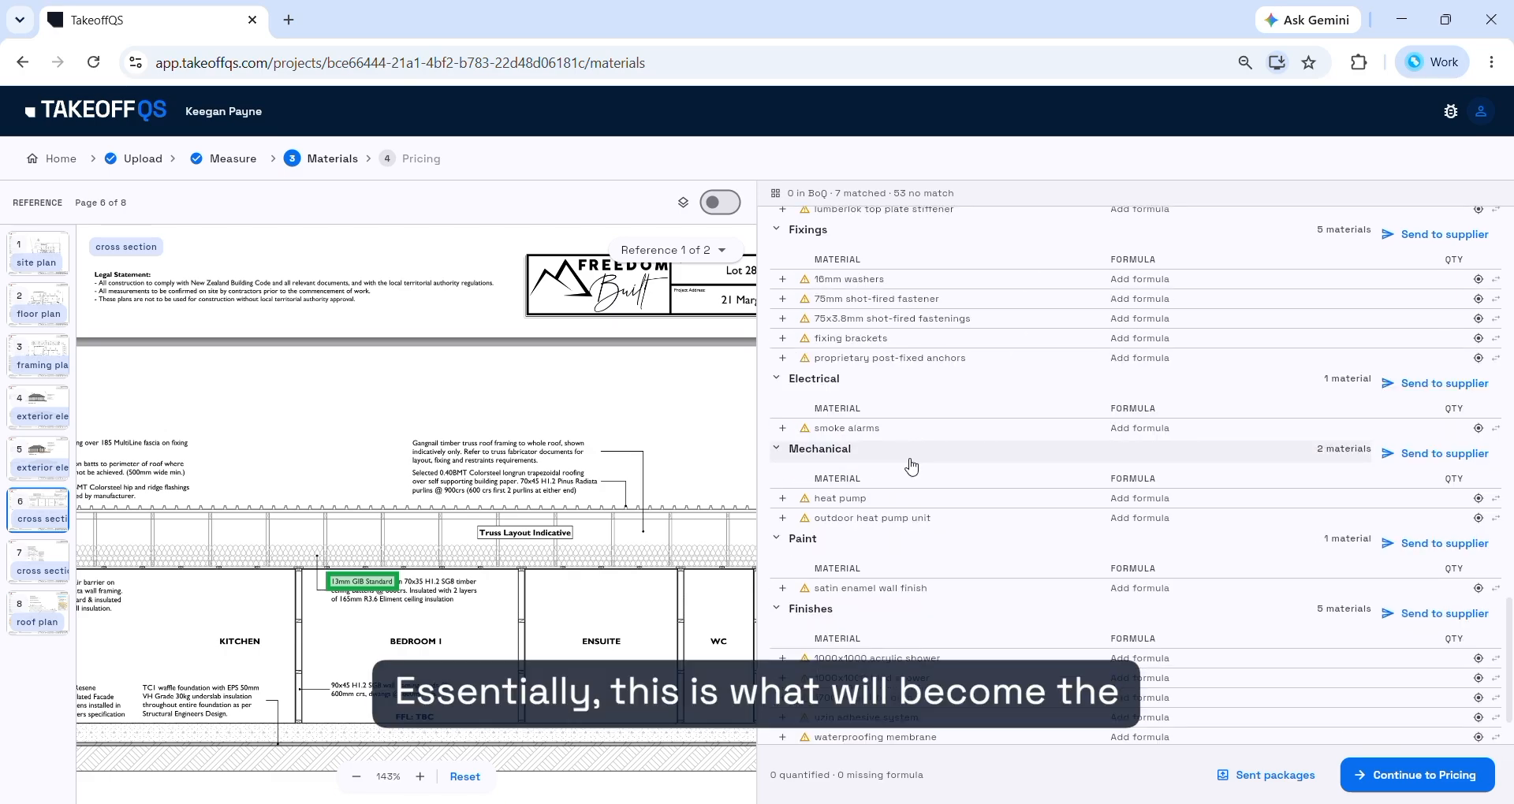
scroll(943, 473, "down", 1)
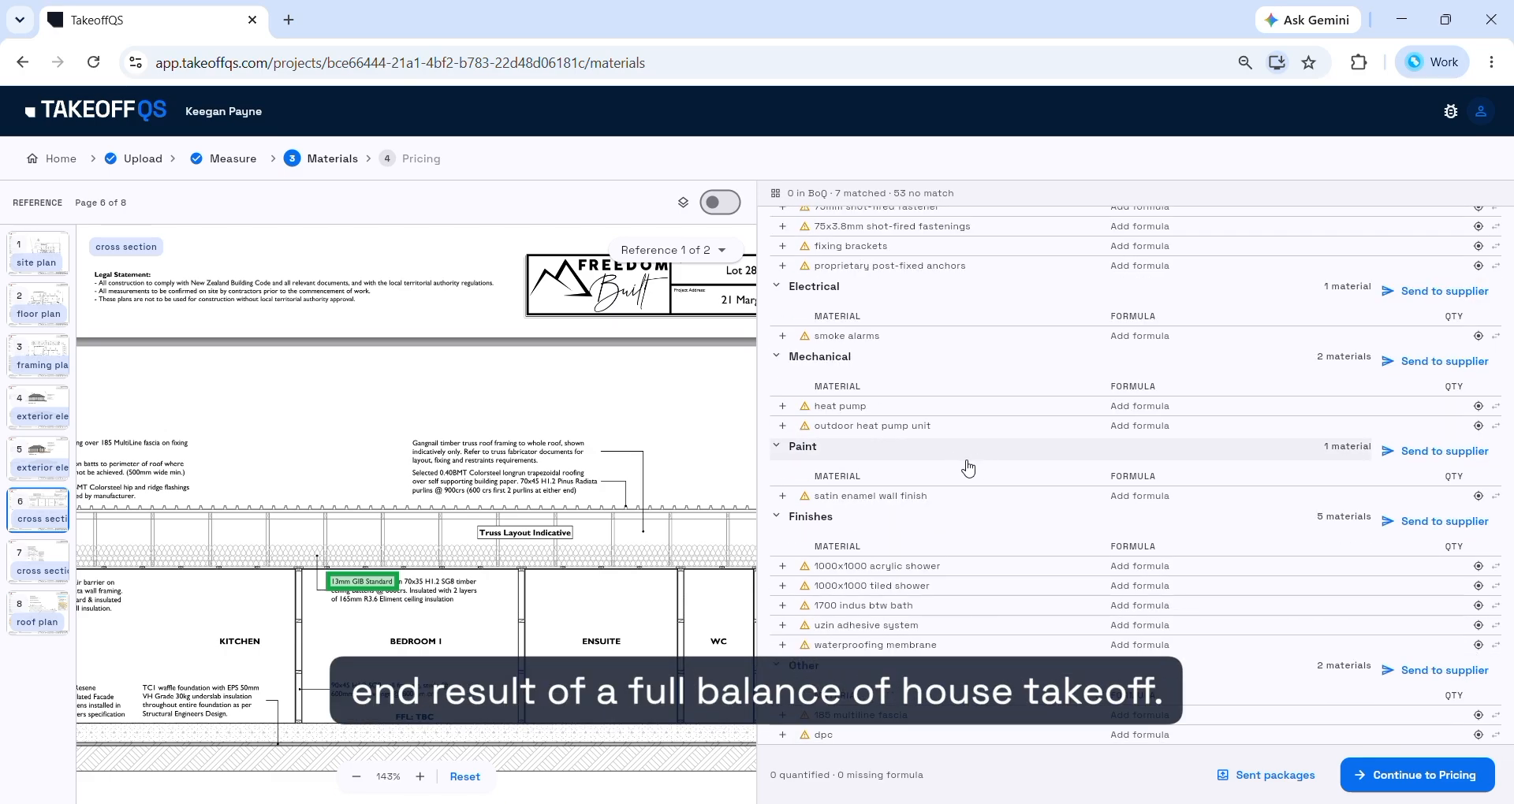
scroll(934, 507, "up", 3)
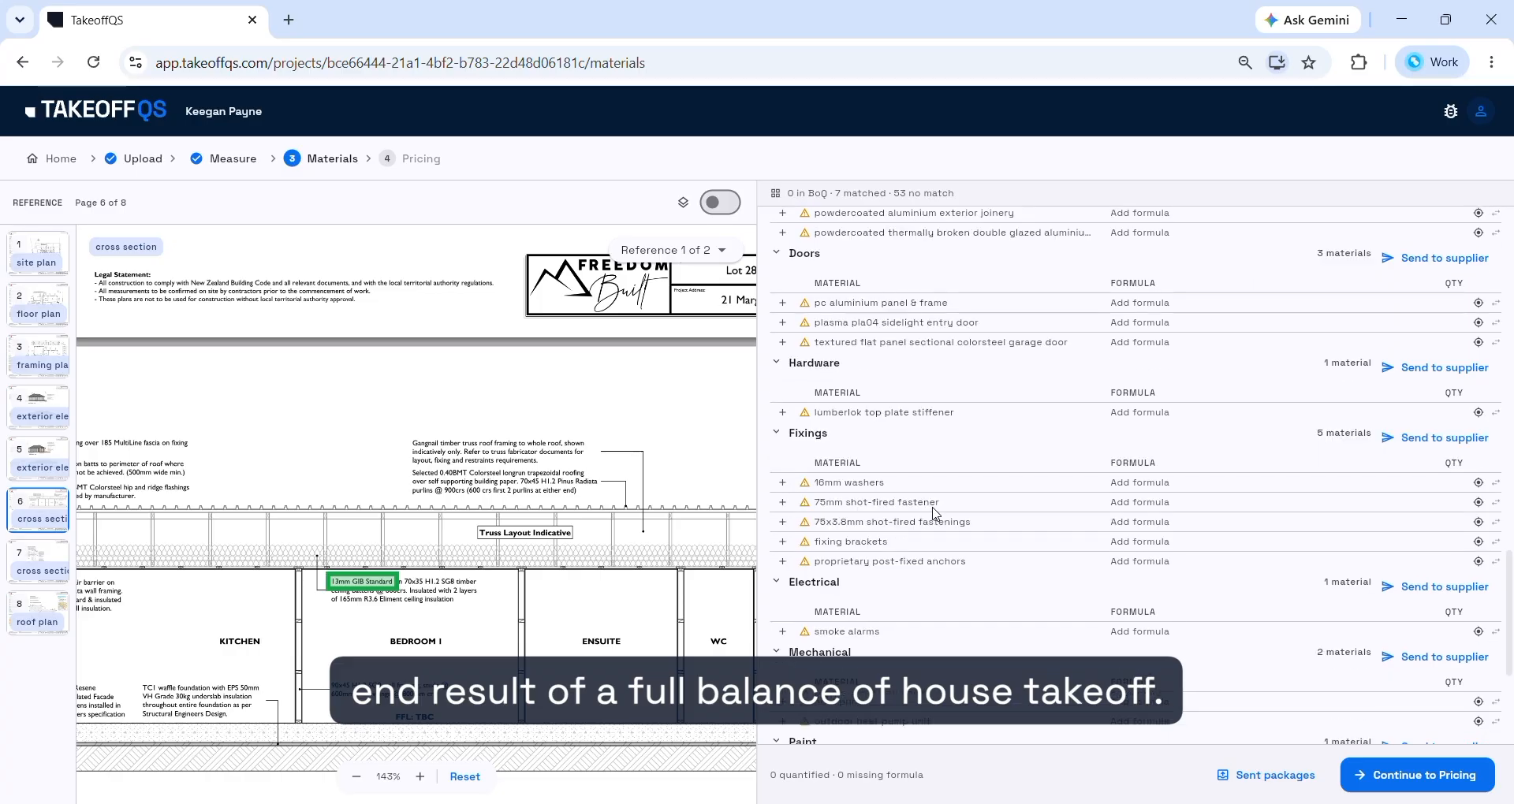
scroll(933, 511, "up", 5)
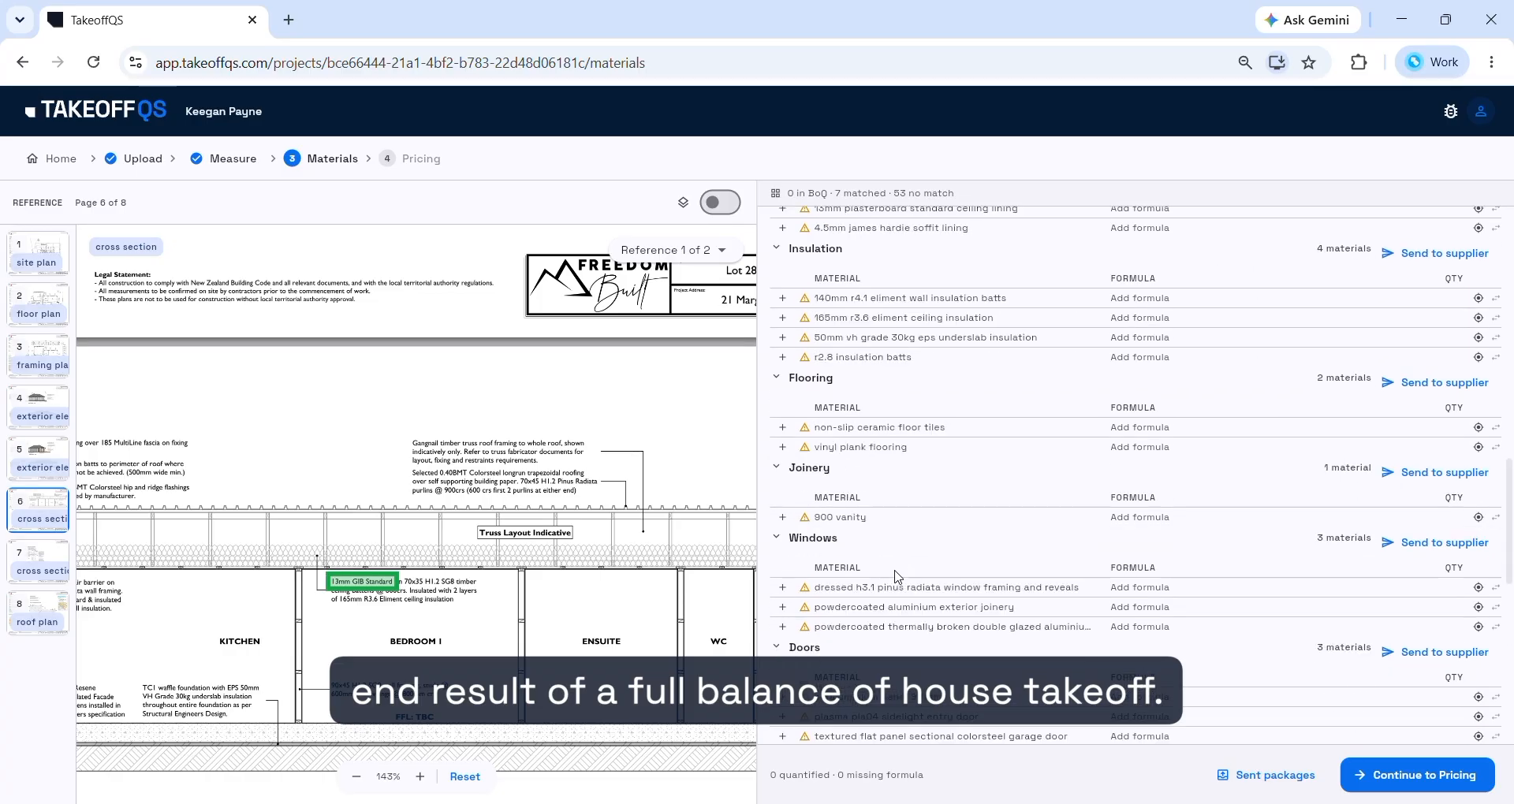
scroll(893, 583, "up", 4)
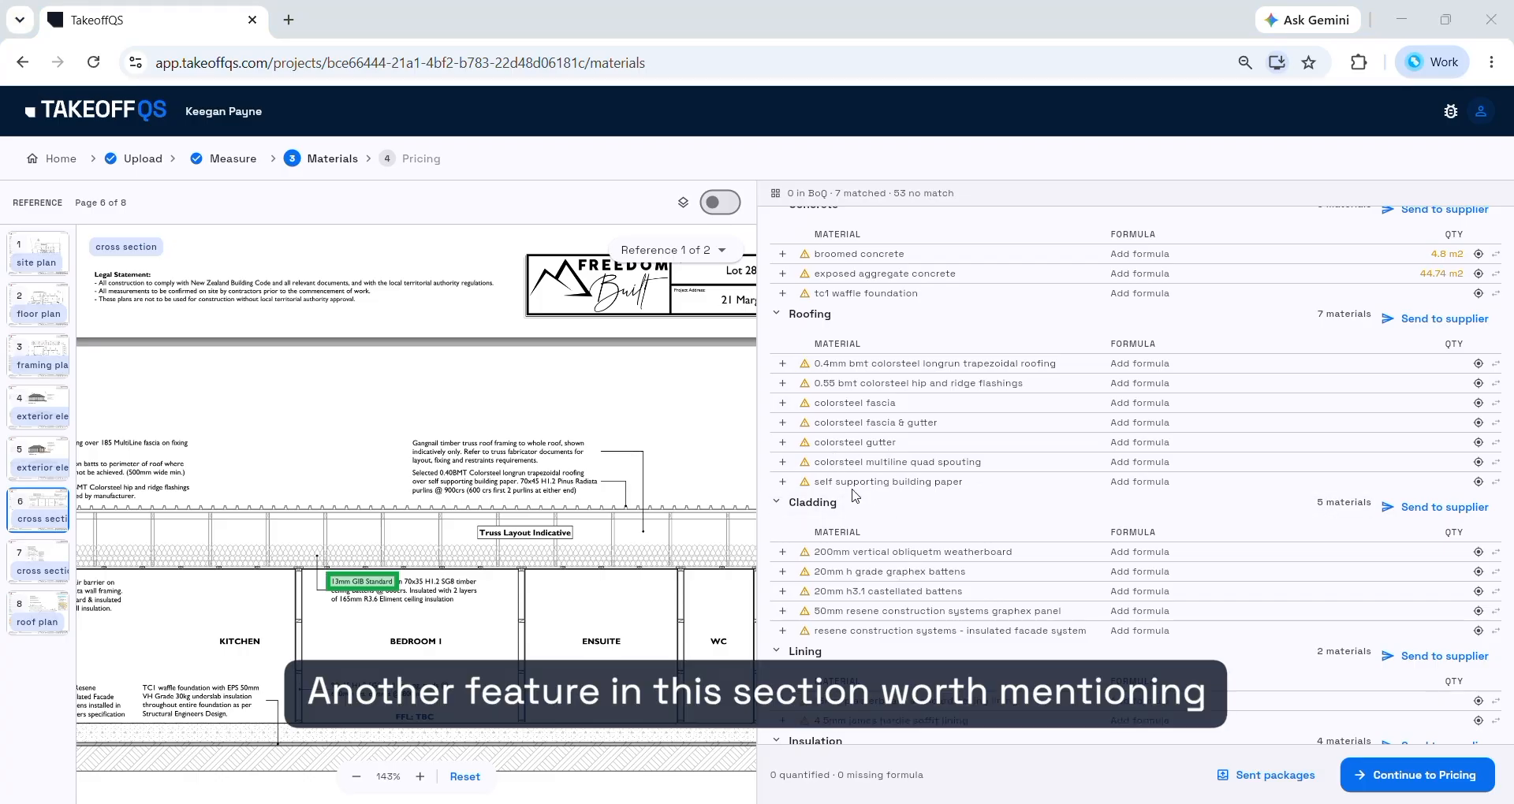
scroll(859, 489, "up", 1)
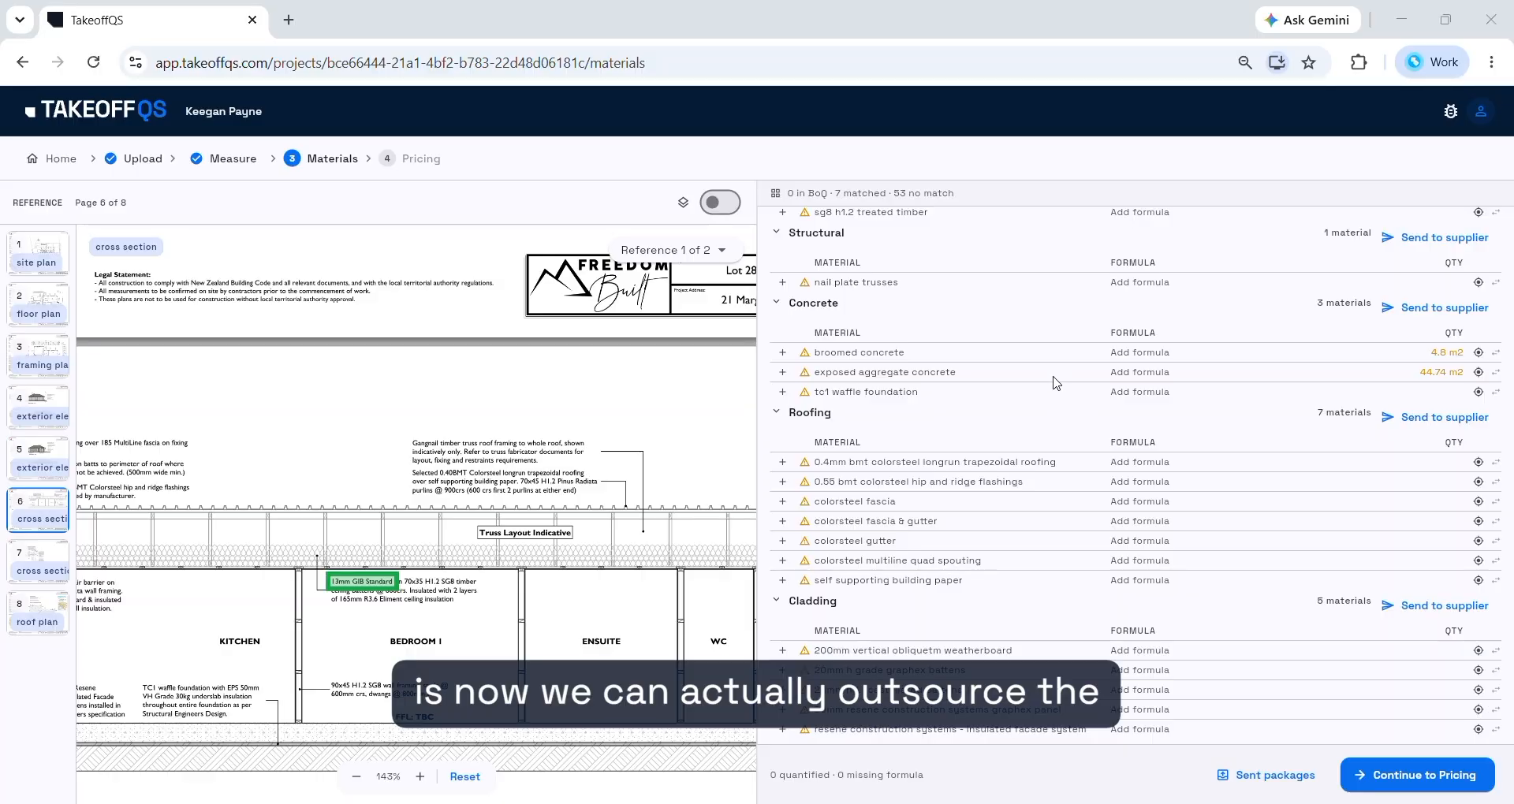
scroll(1080, 367, "down", 1)
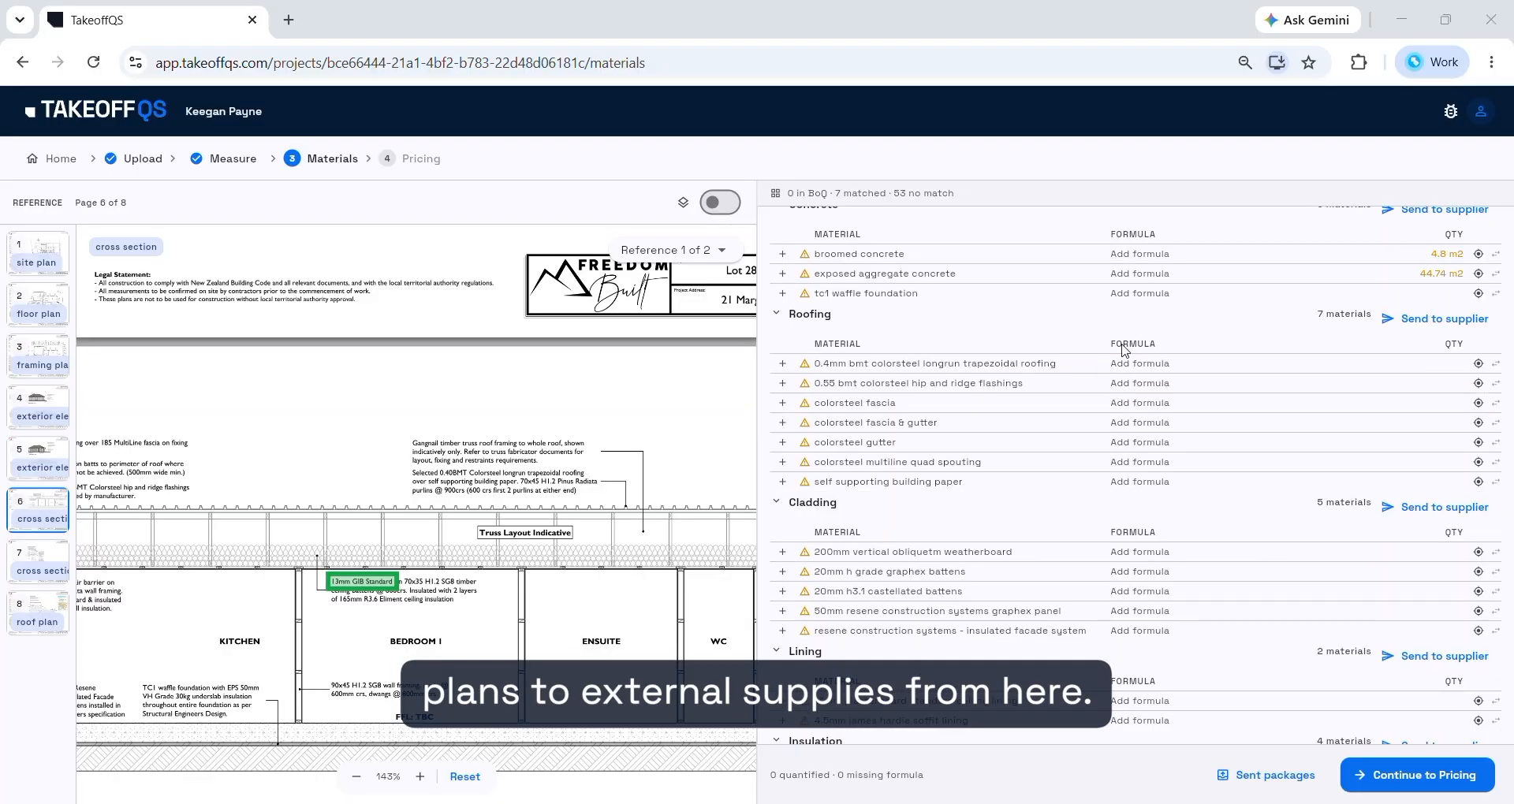
Step: Prepare the Windows materials package for the supplier with a quote due date of 30 July 2026
scroll(1053, 395, "down", 6)
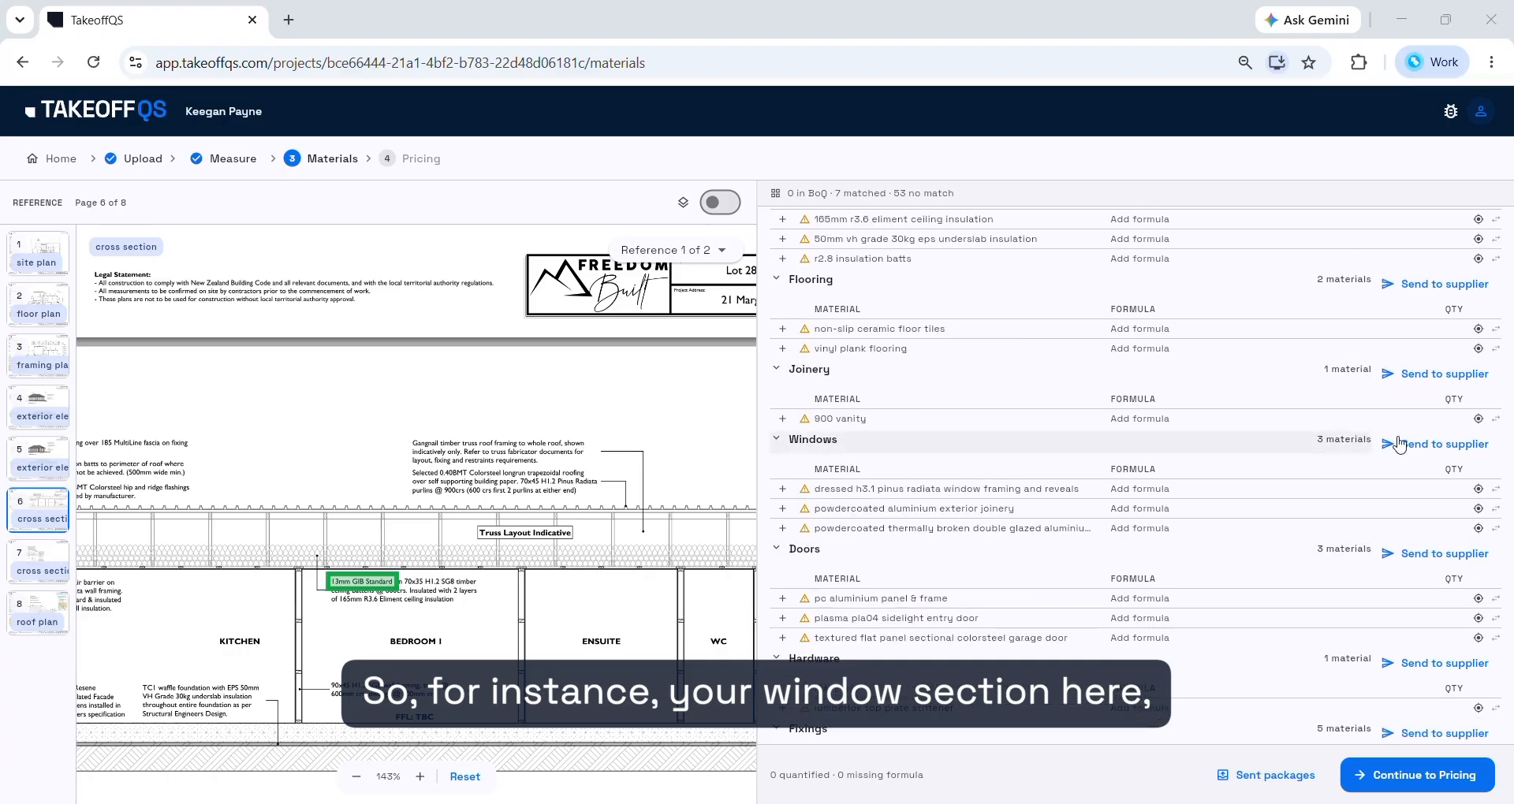
left_click(1442, 446)
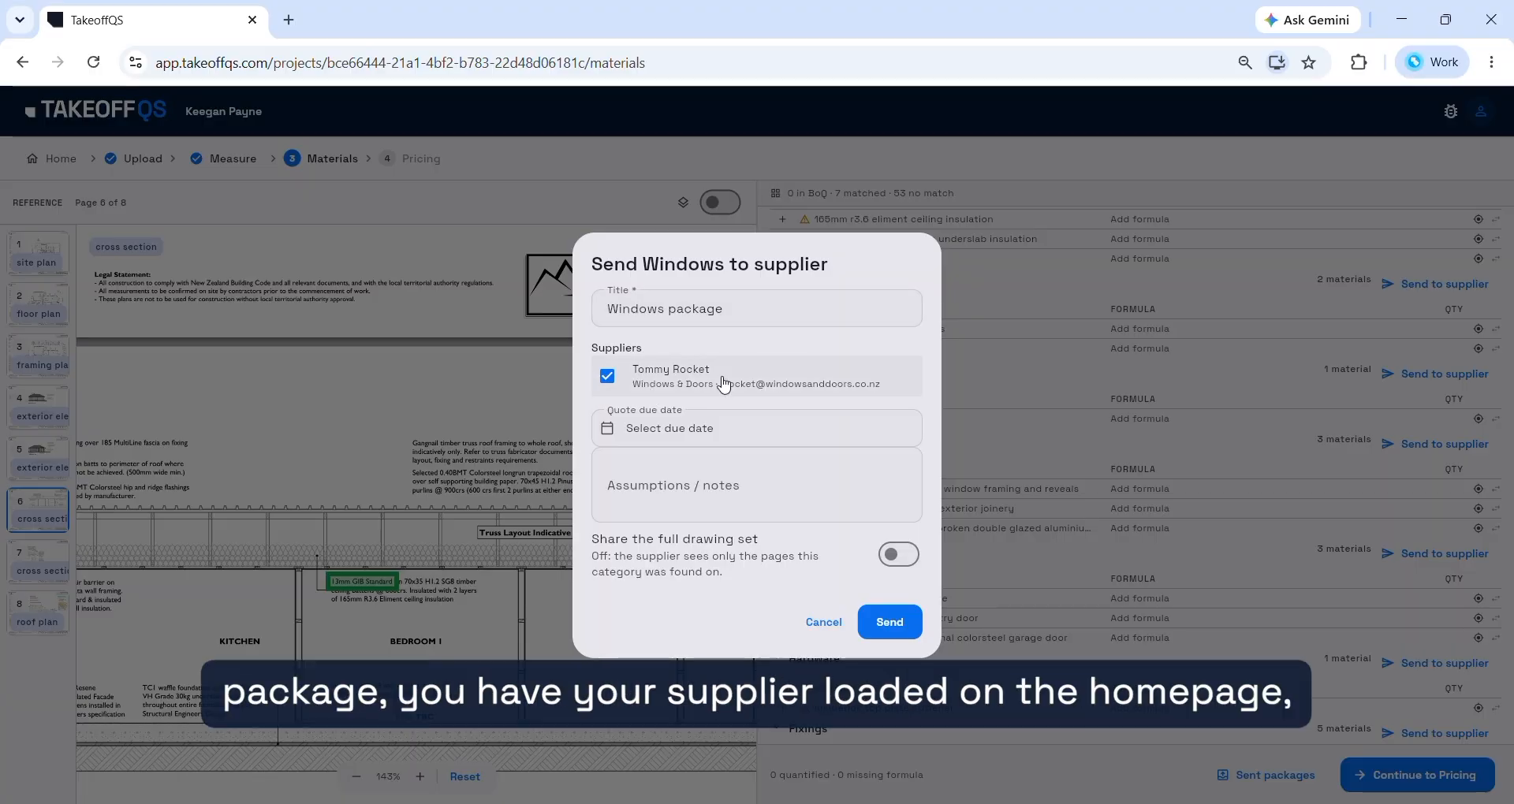
left_click(628, 434)
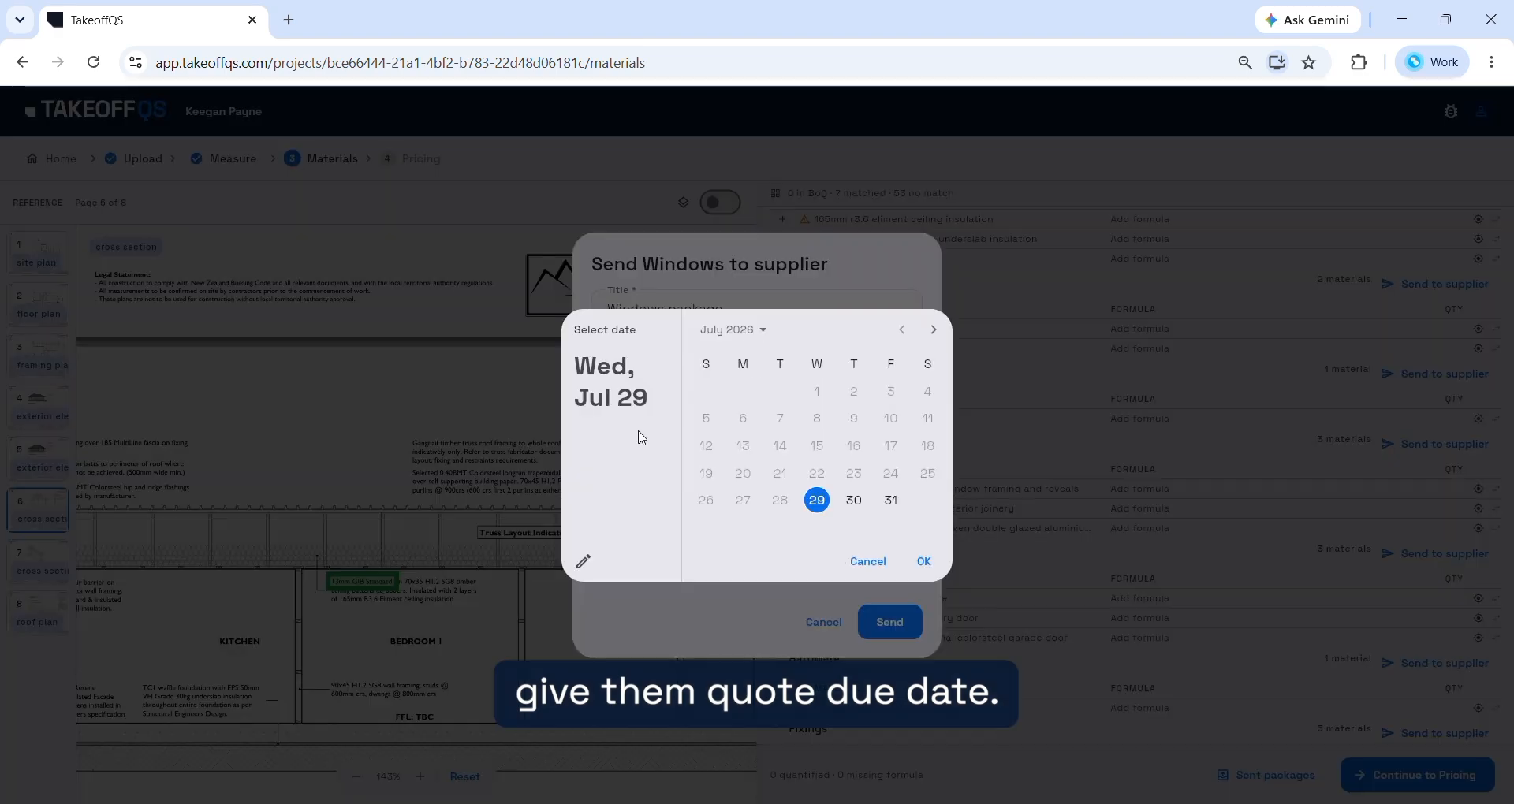
left_click(853, 501)
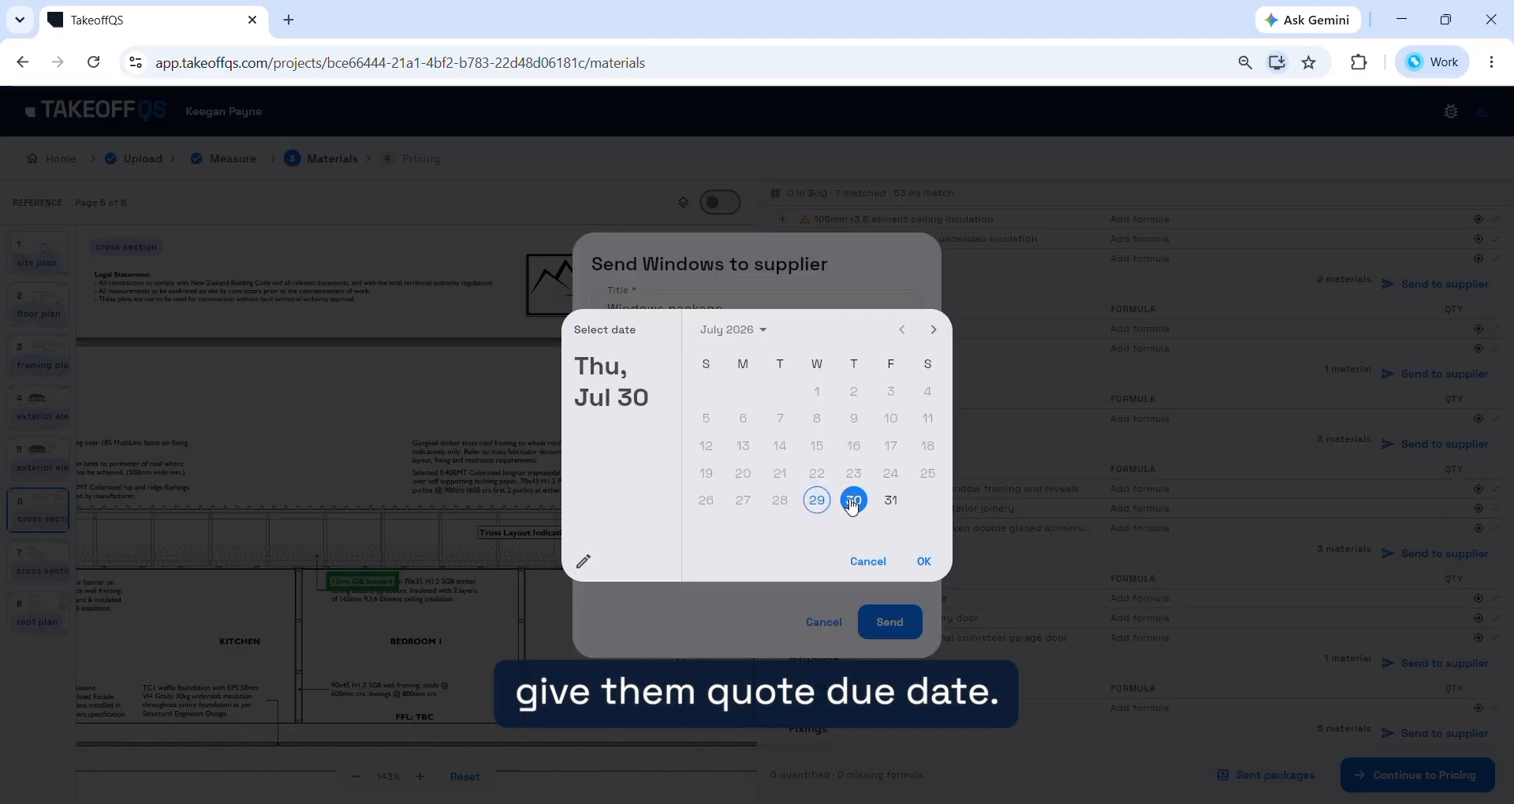
left_click(919, 563)
Step: Add the note "This is for xyz Builder", share the full drawing set, and send the Windows package
left_click(737, 482)
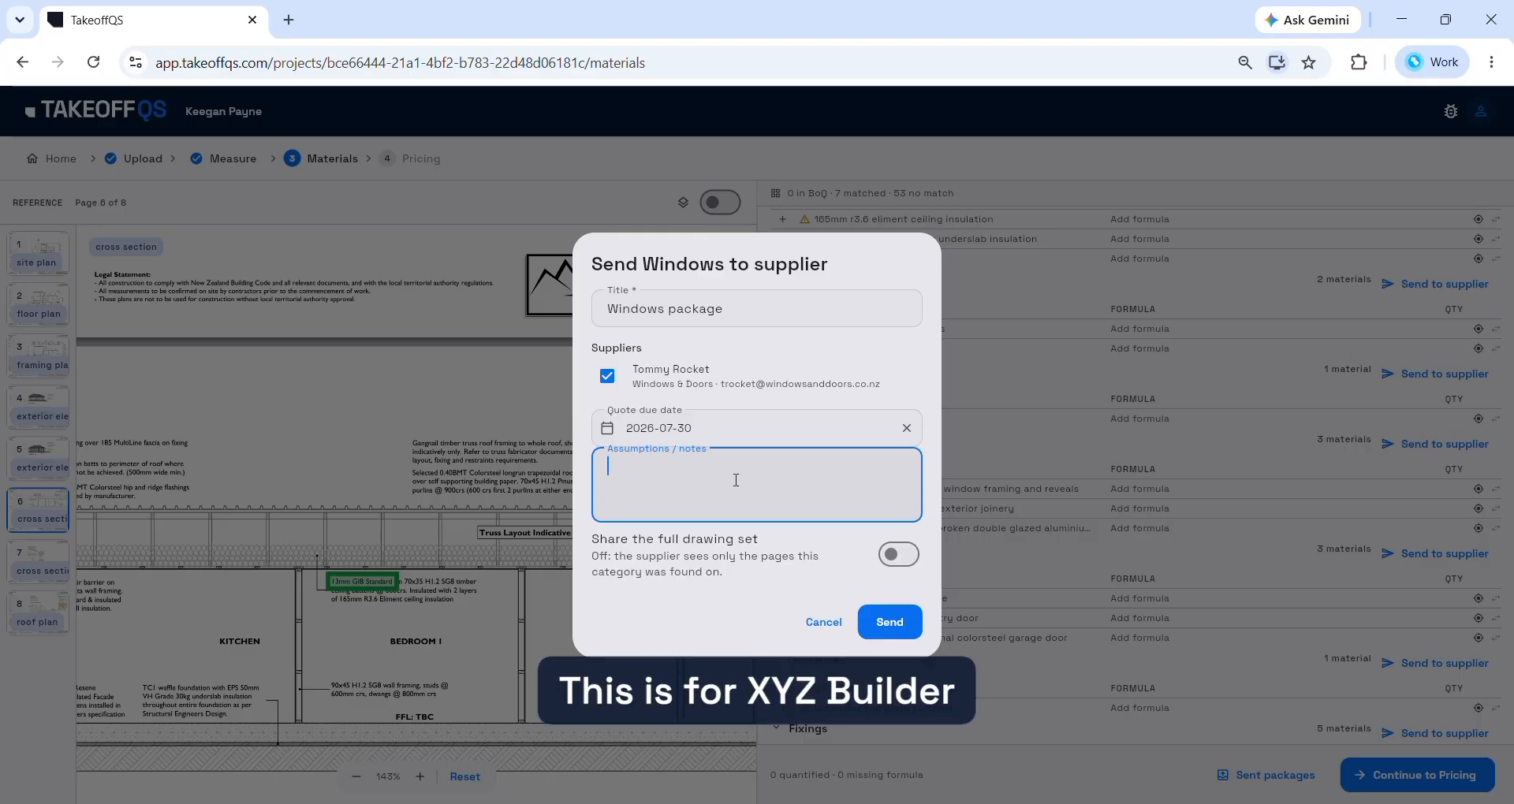
type("This is for xyz Builder")
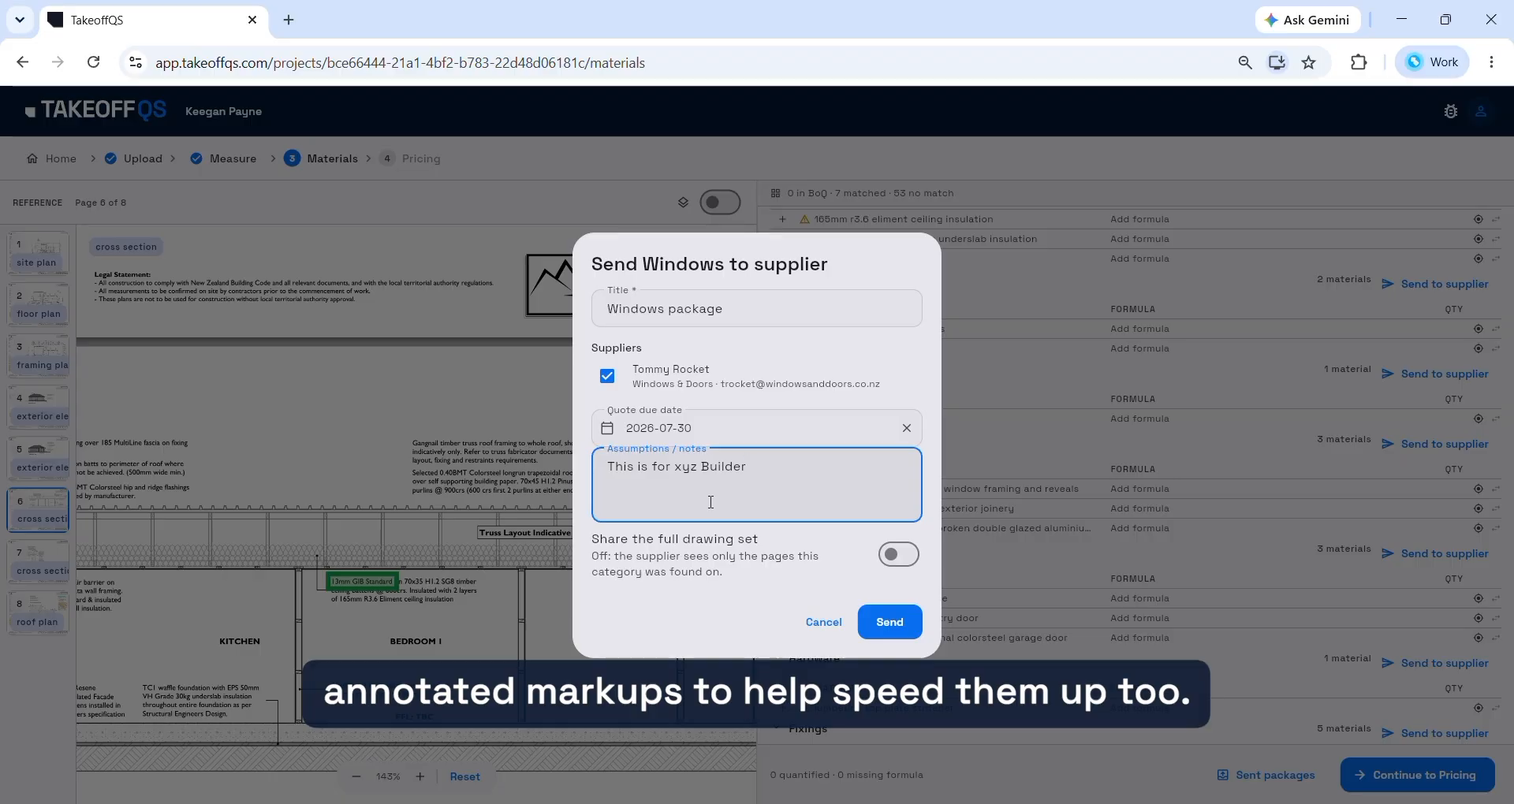
left_click(899, 554)
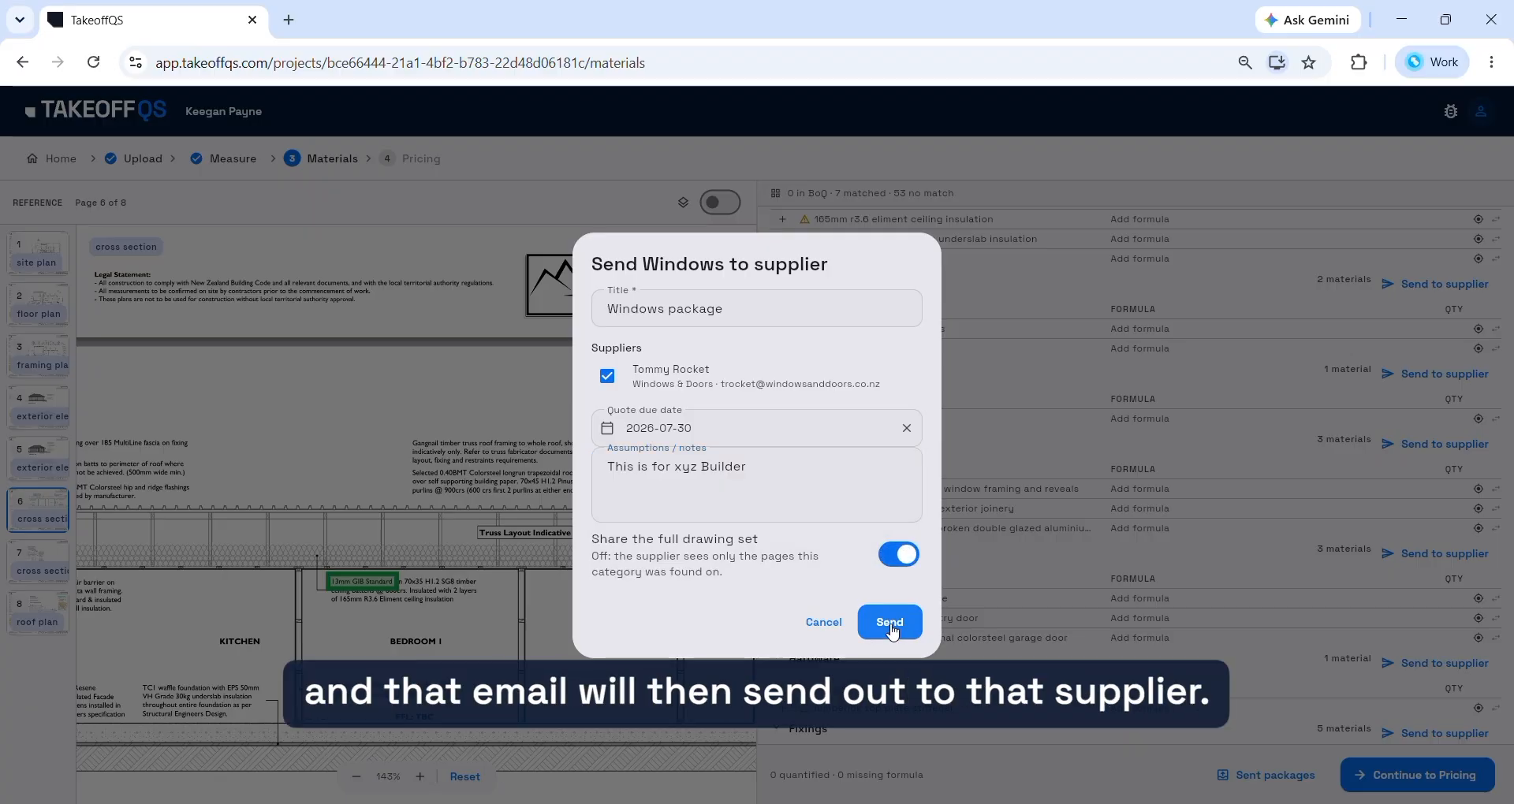
left_click(890, 623)
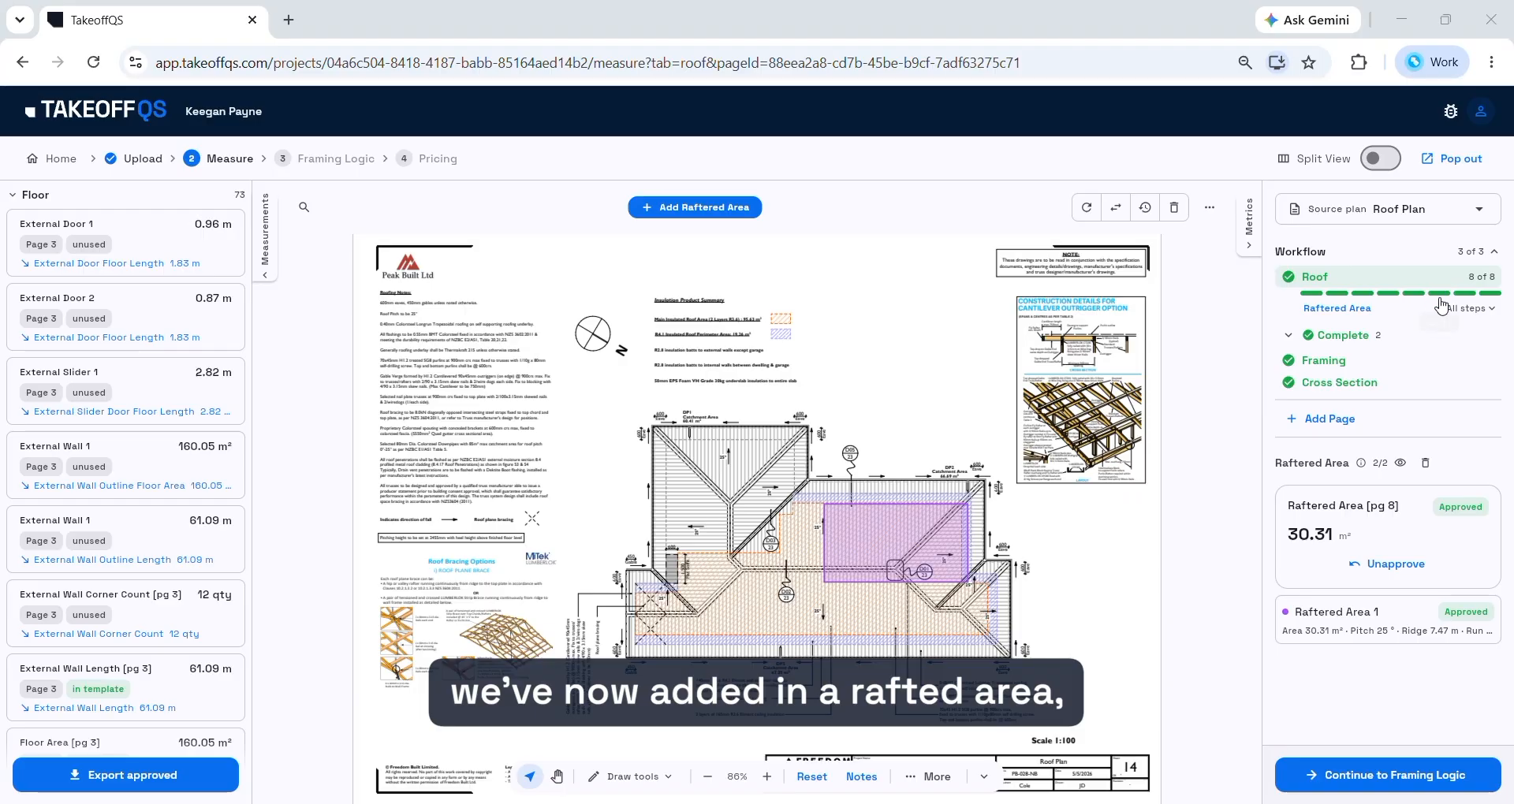
Step: Inspect the raftered area and the scissor truss area on the roof plan, including the special truss types available to add
left_click(896, 532)
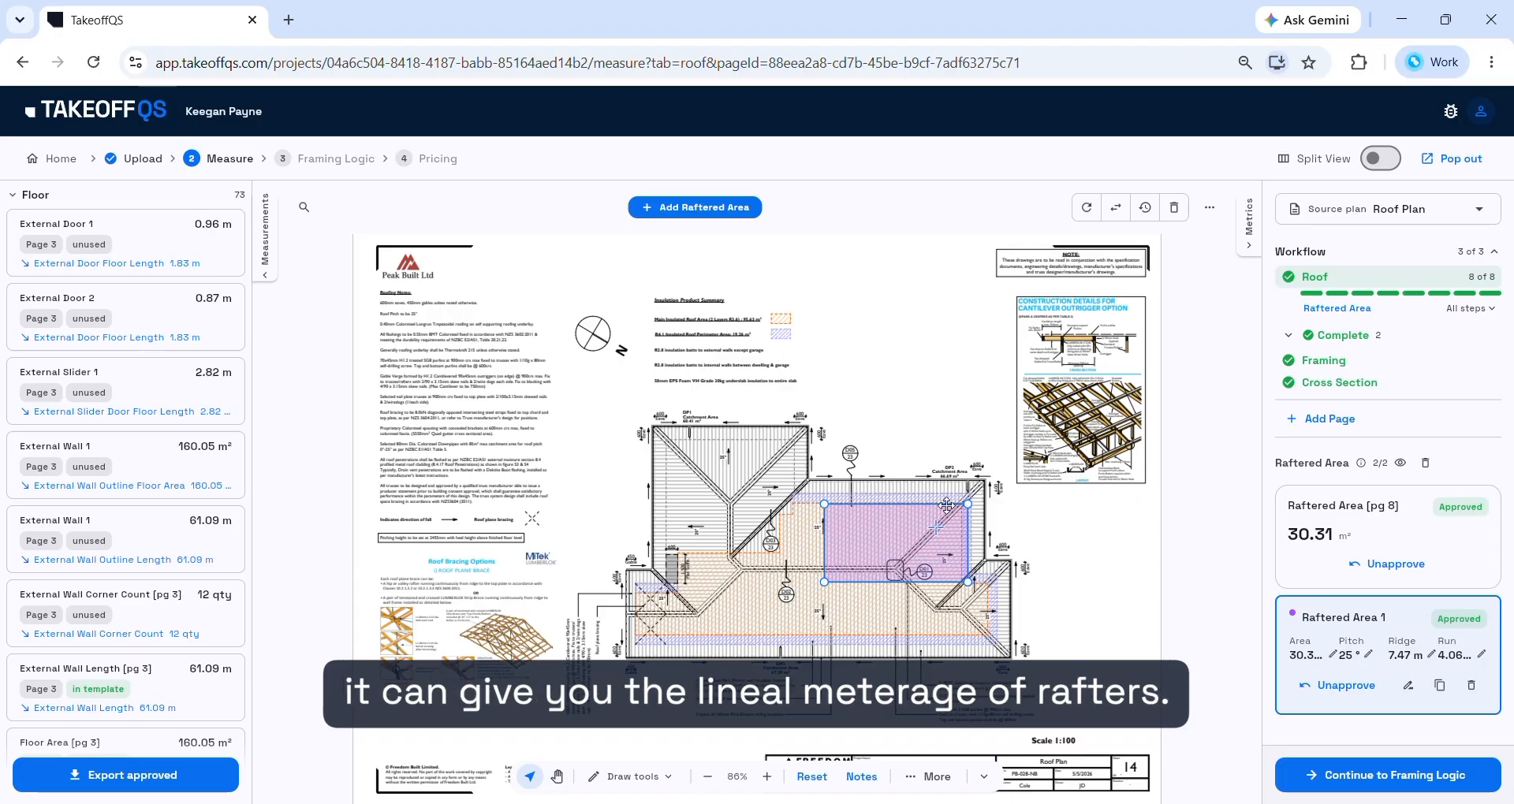
left_click(1489, 295)
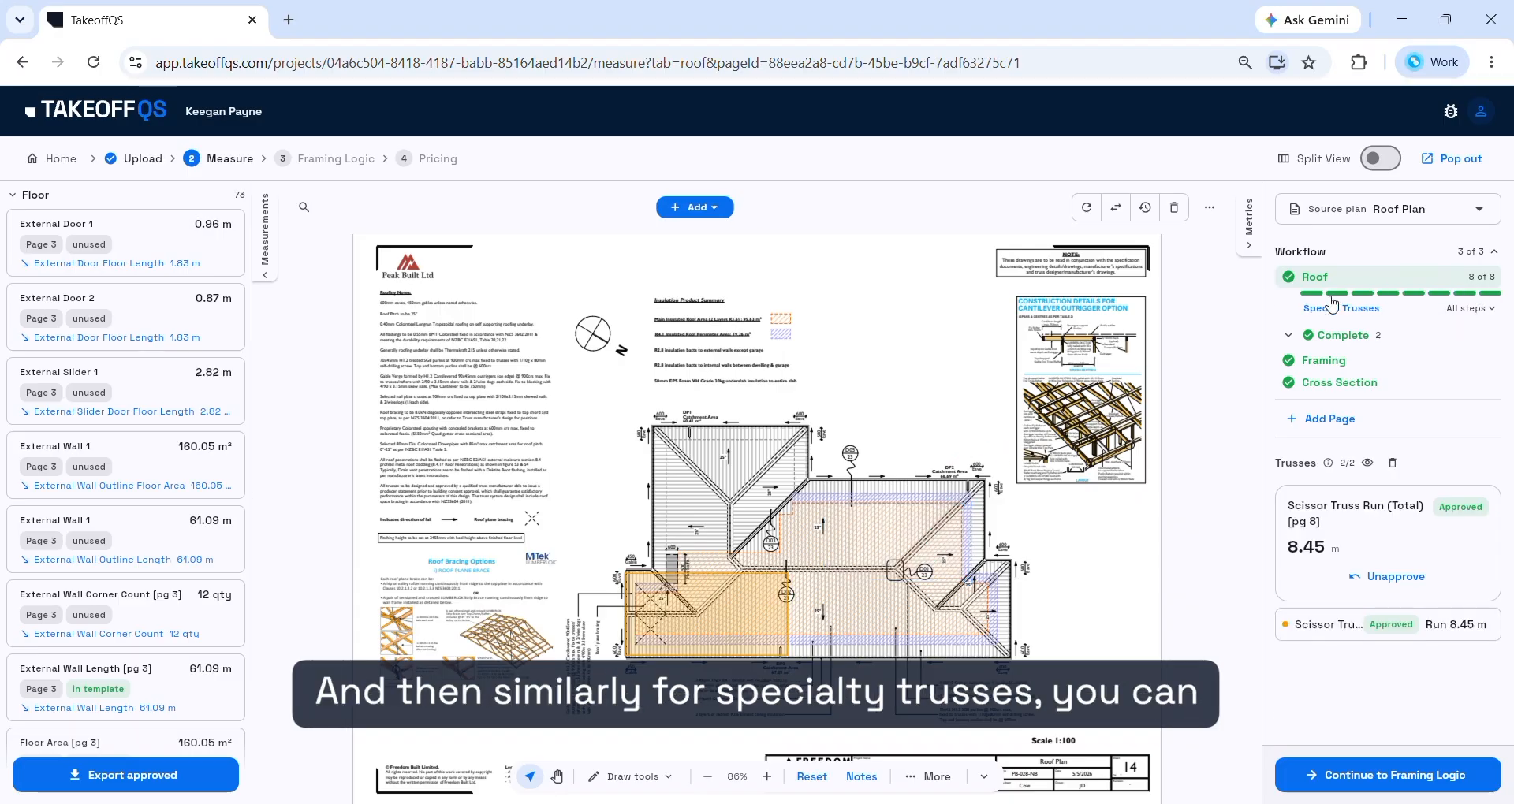
left_click(697, 610)
left_click(695, 207)
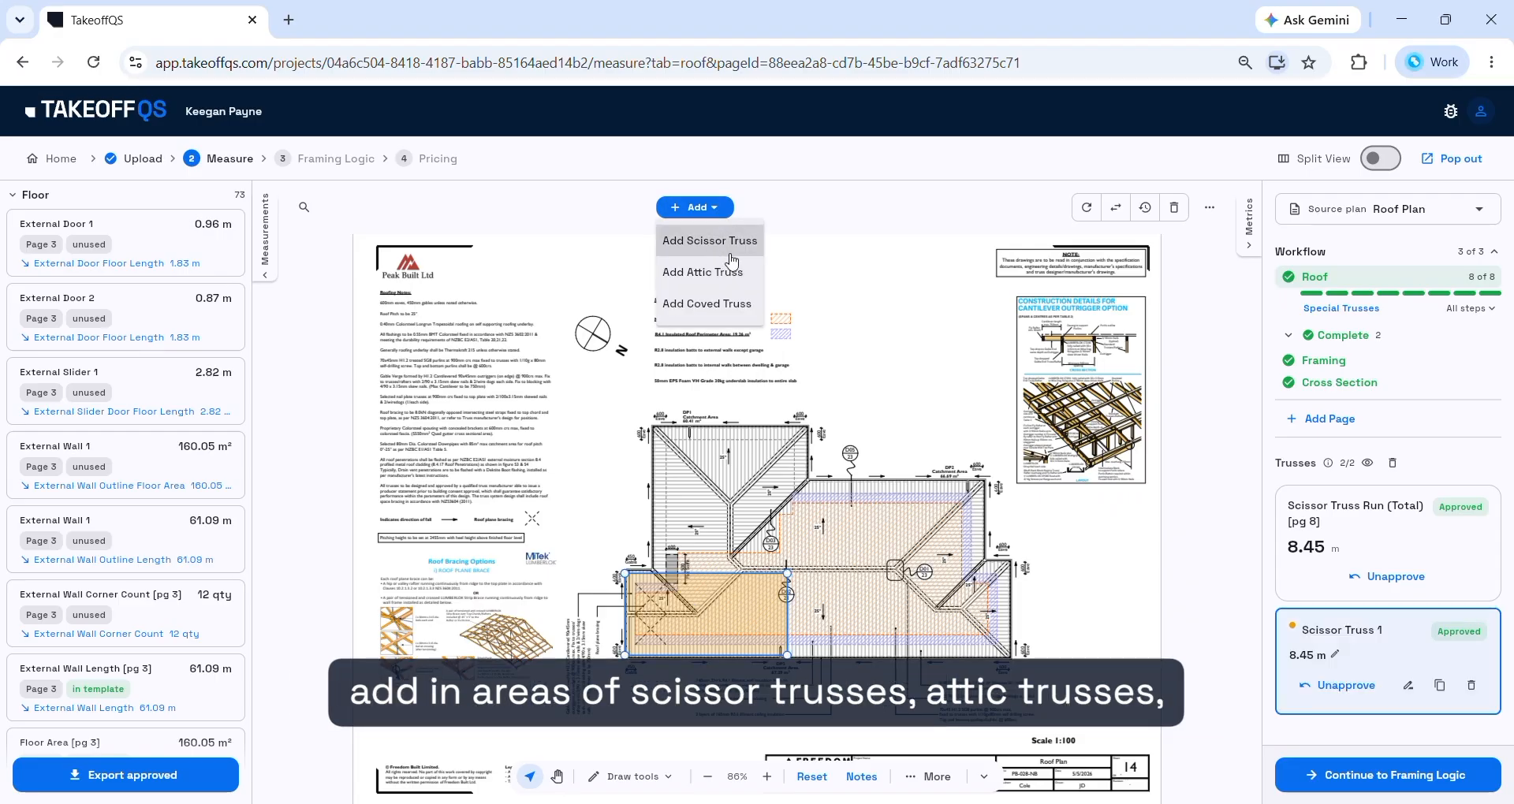
left_click(883, 314)
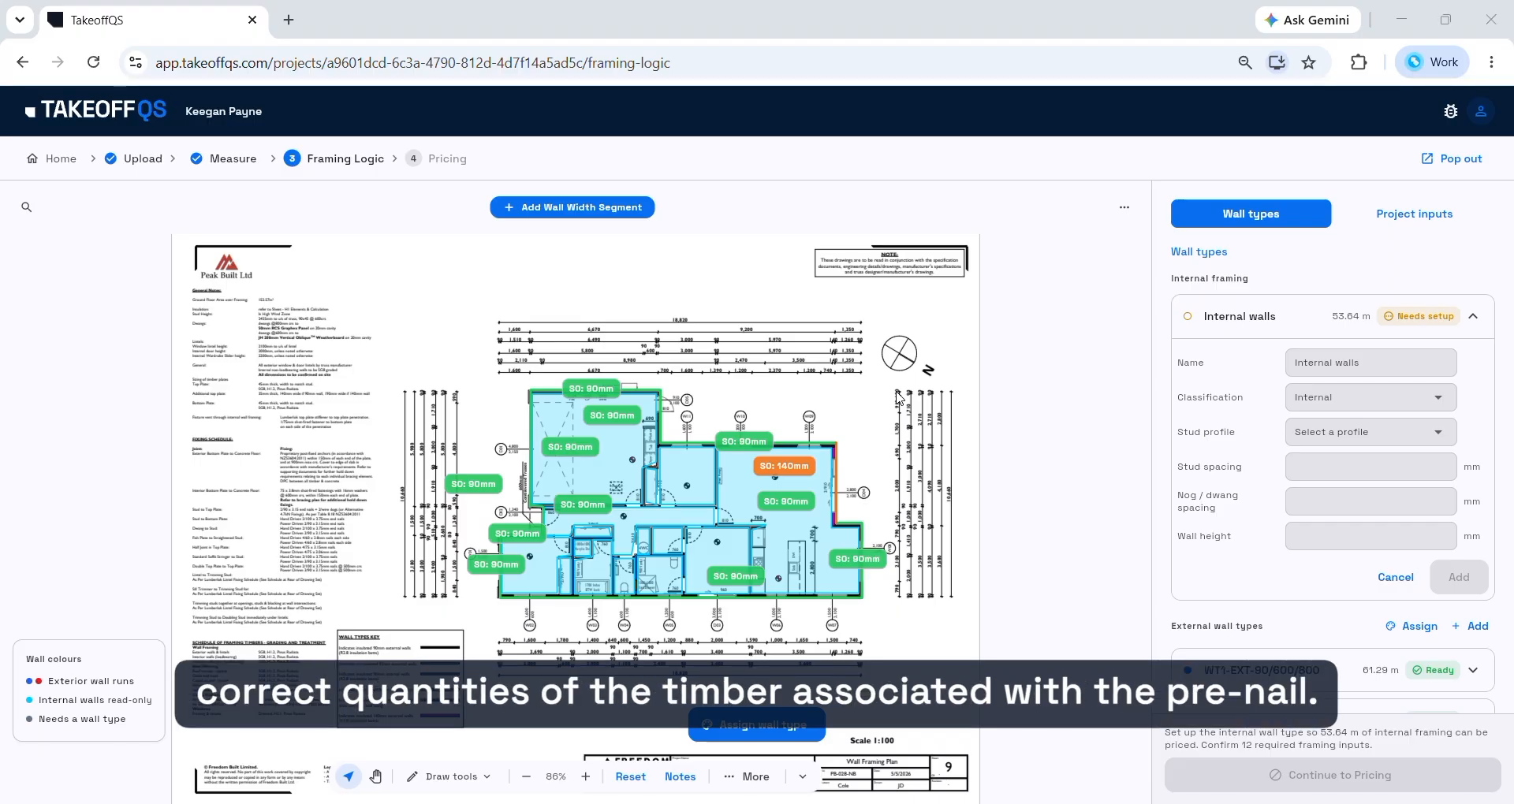
Step: Name the internal wall type WT1-INT and give it the 90x45 stud profile
triple_click(1321, 365)
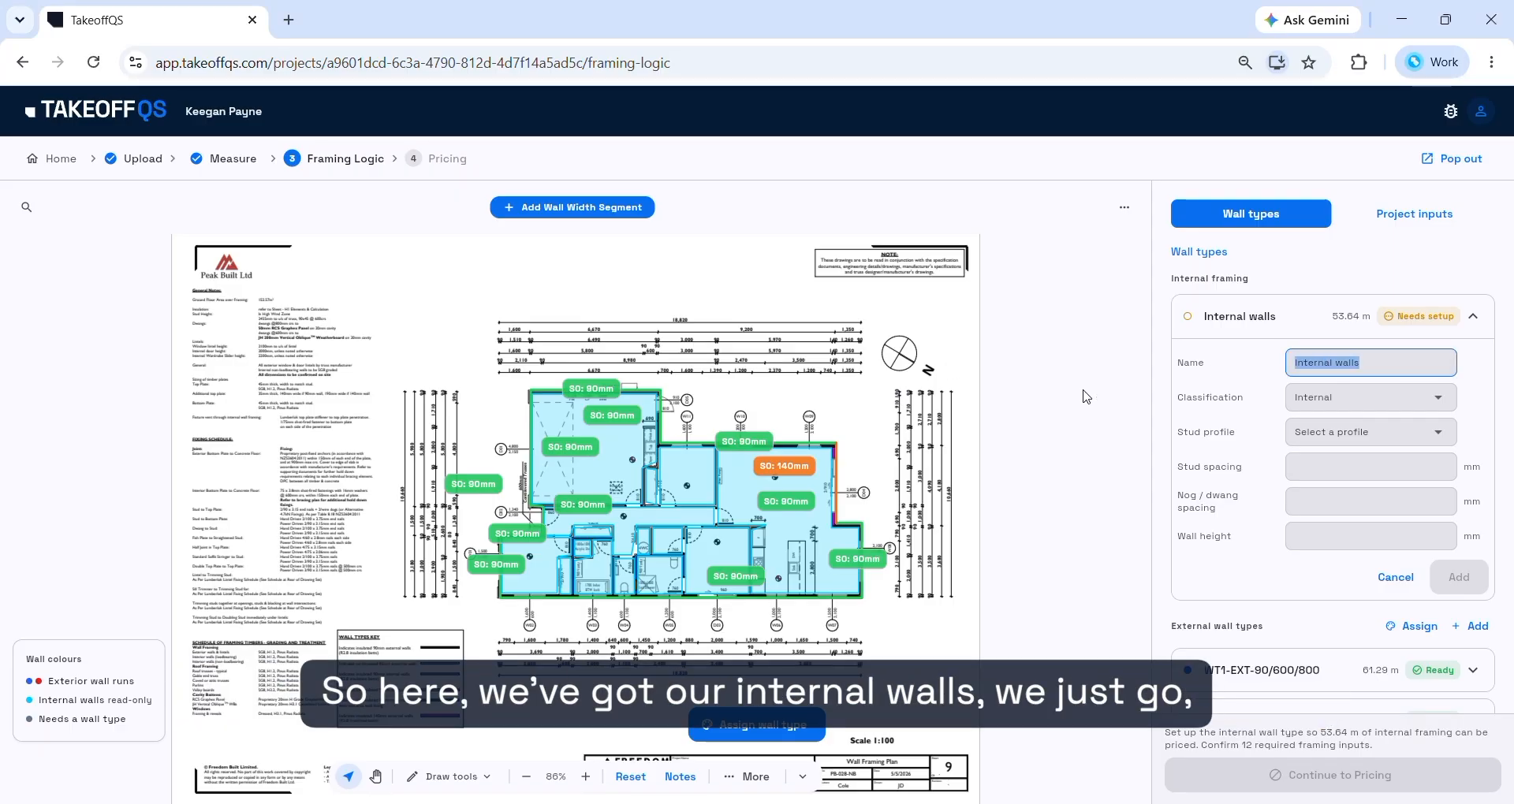
type("WT1-INT")
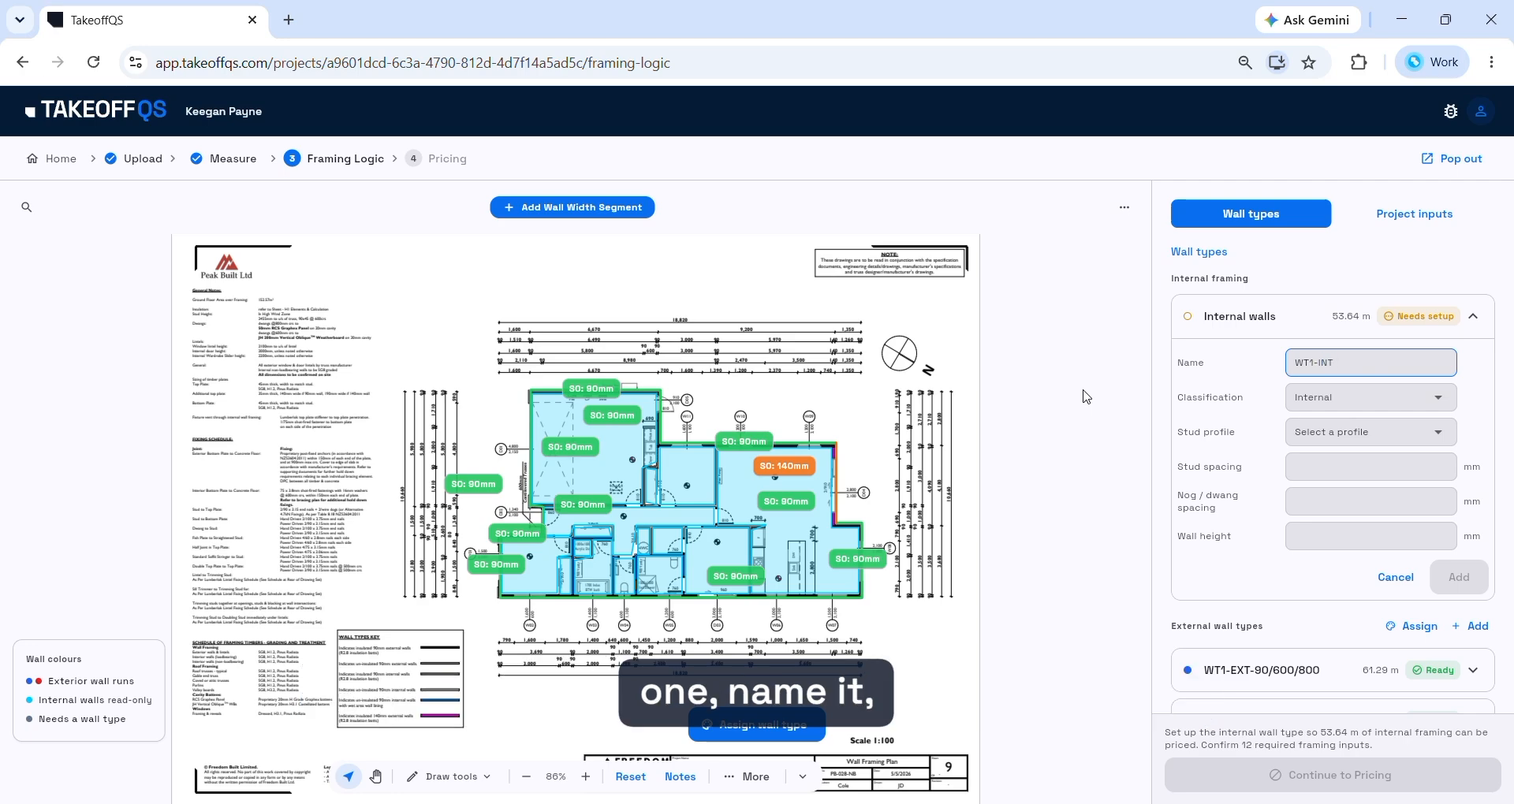
left_click(1246, 404)
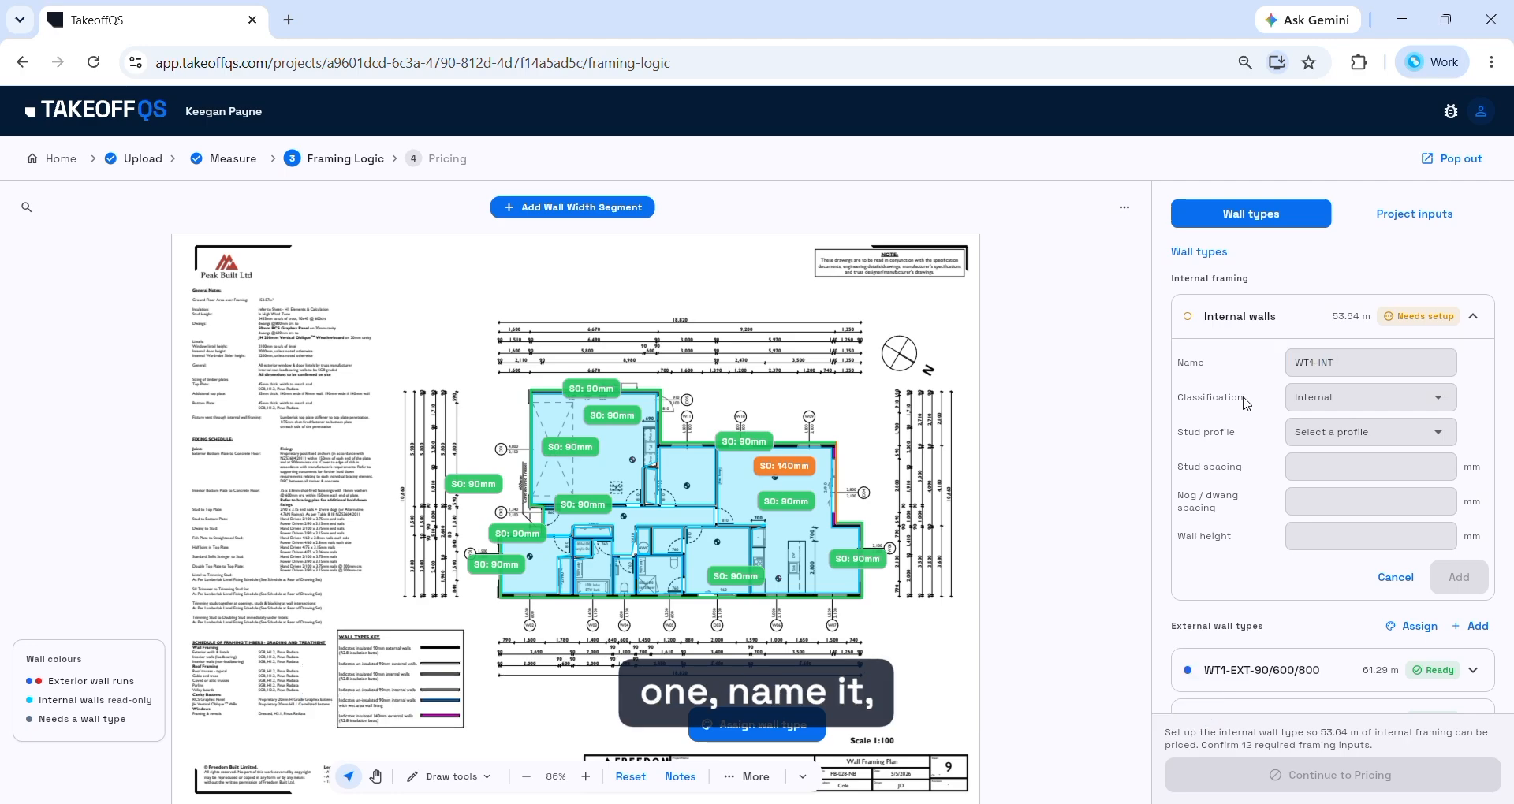
left_click(1340, 432)
left_click(1338, 470)
Step: Set the stud spacing to 600 mm, nog spacing to 800 mm and wall height to 2420 mm, and add the internal wall type
left_click(1334, 465)
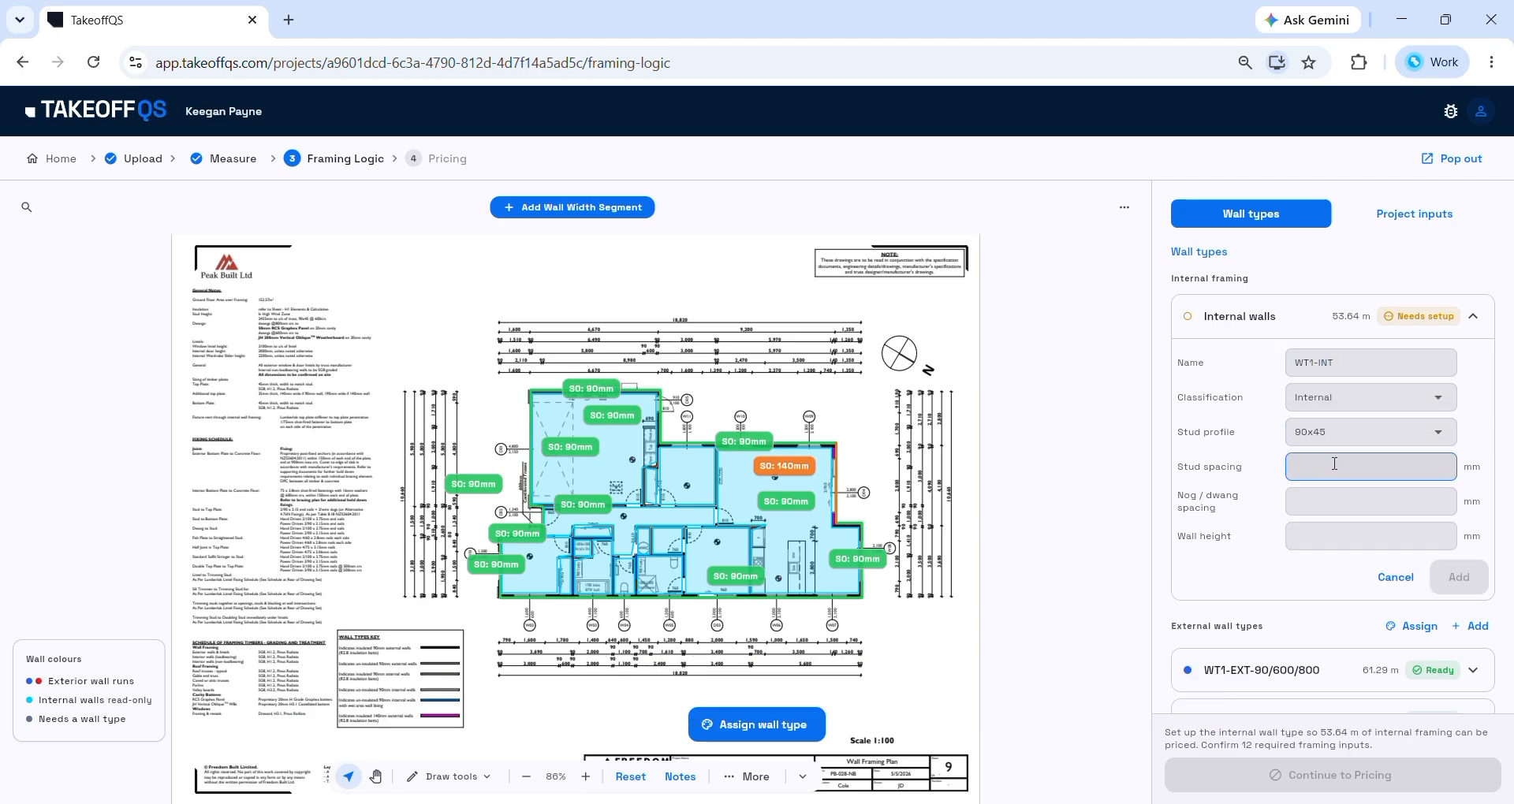
type("600")
key("Tab")
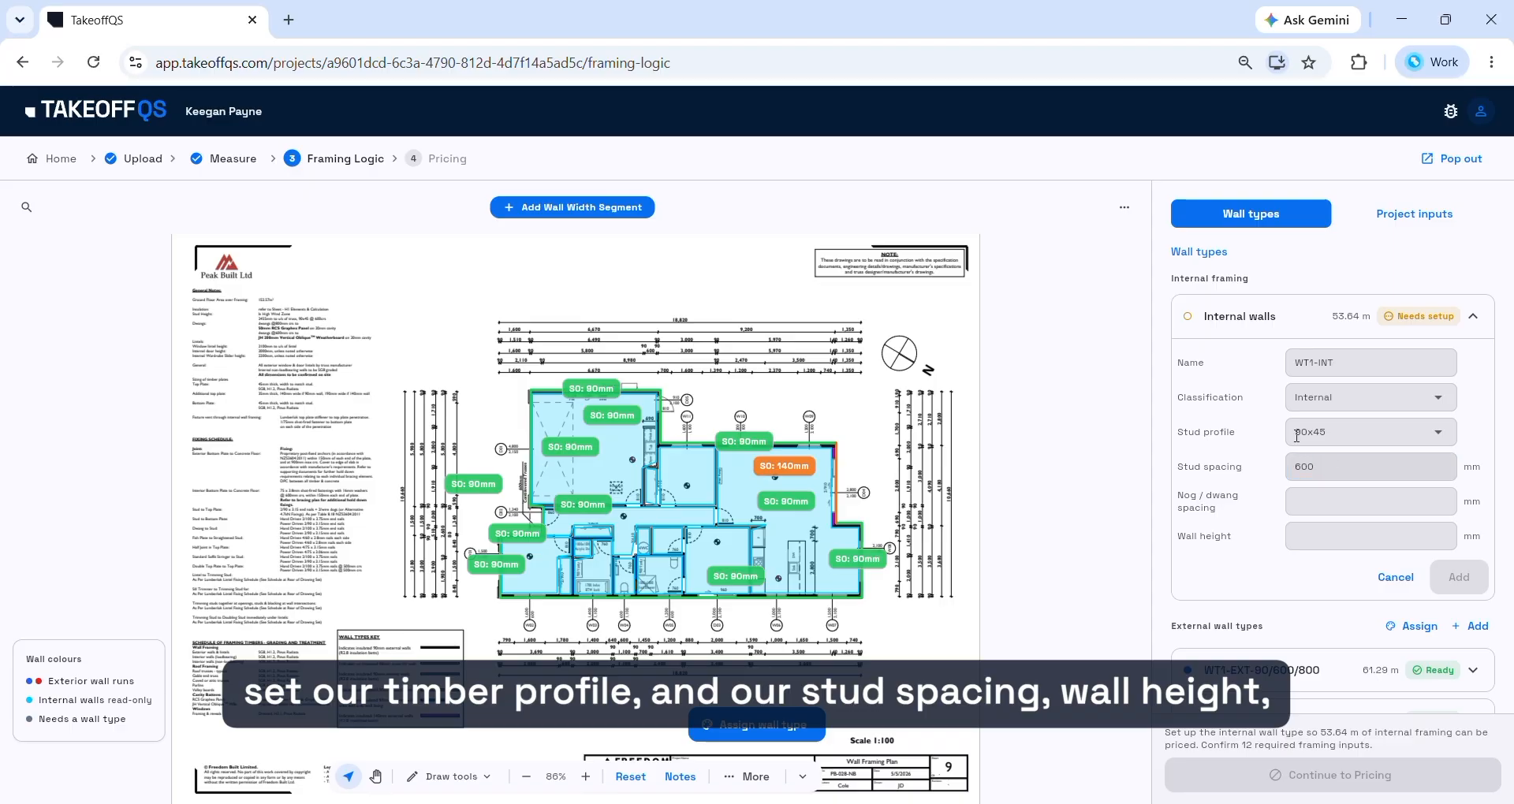
left_click(1340, 501)
type("800")
left_click(1352, 542)
type("2")
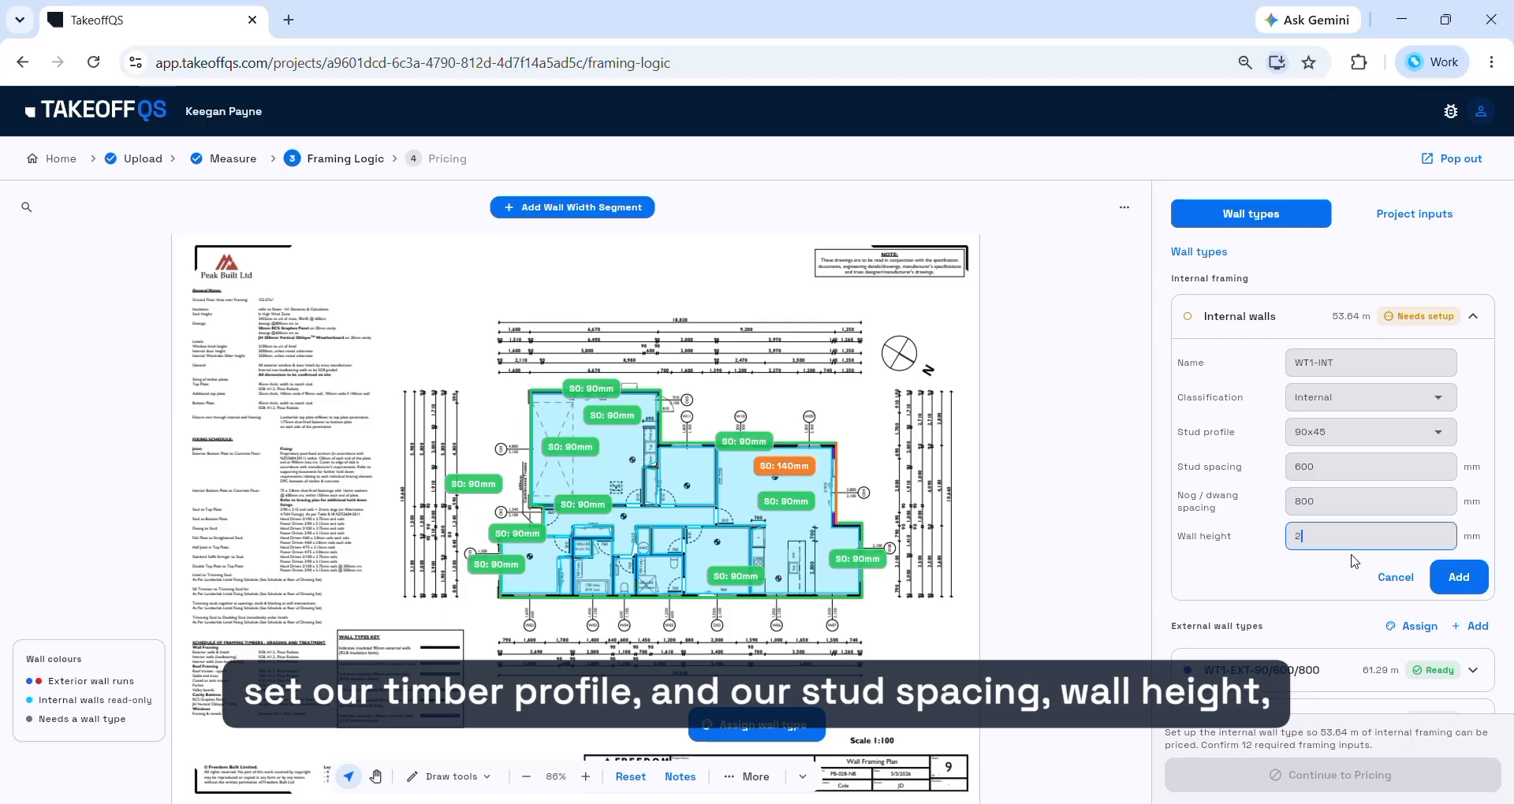
type("420")
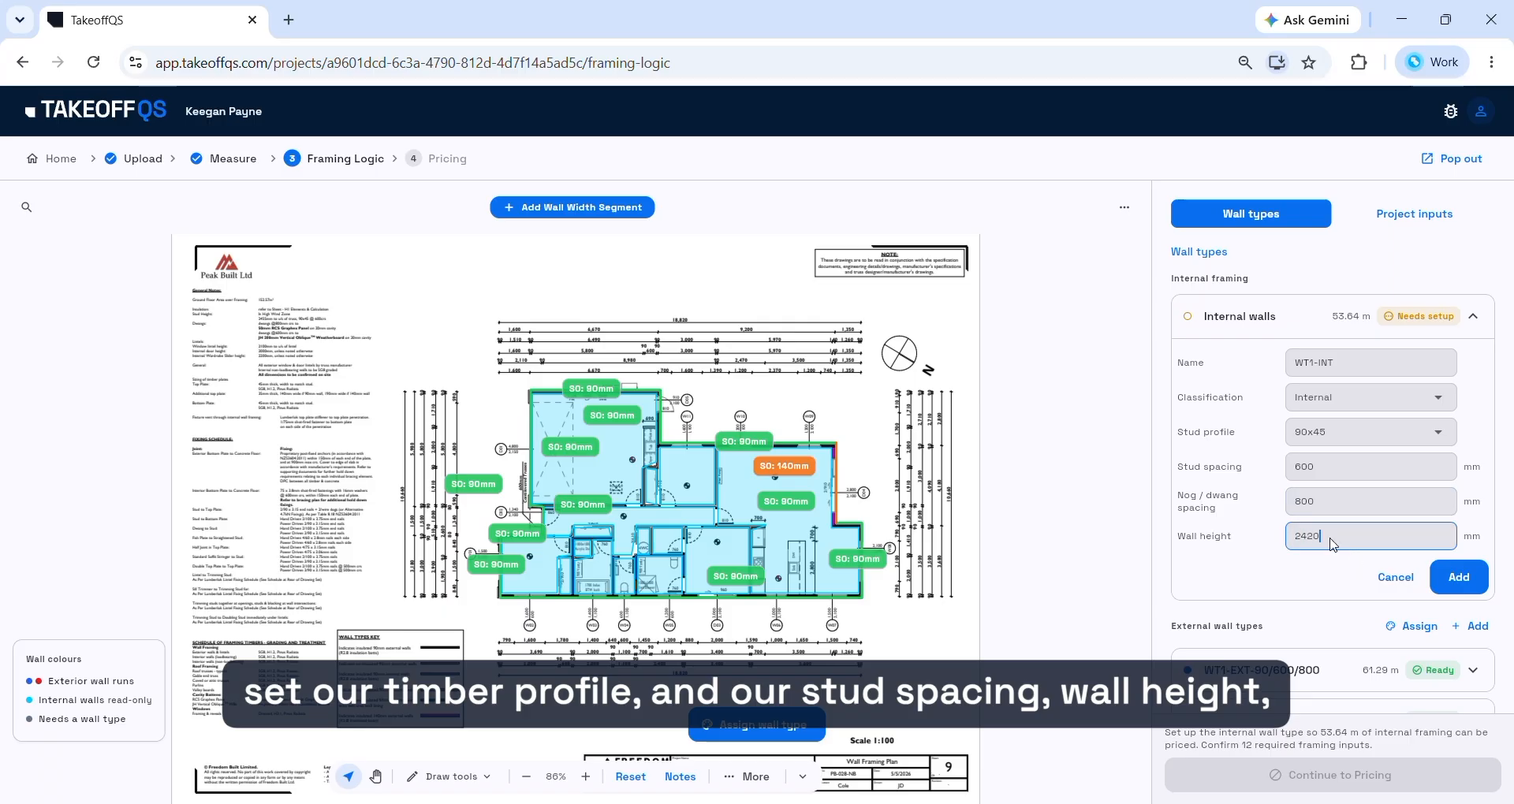
left_click(1458, 577)
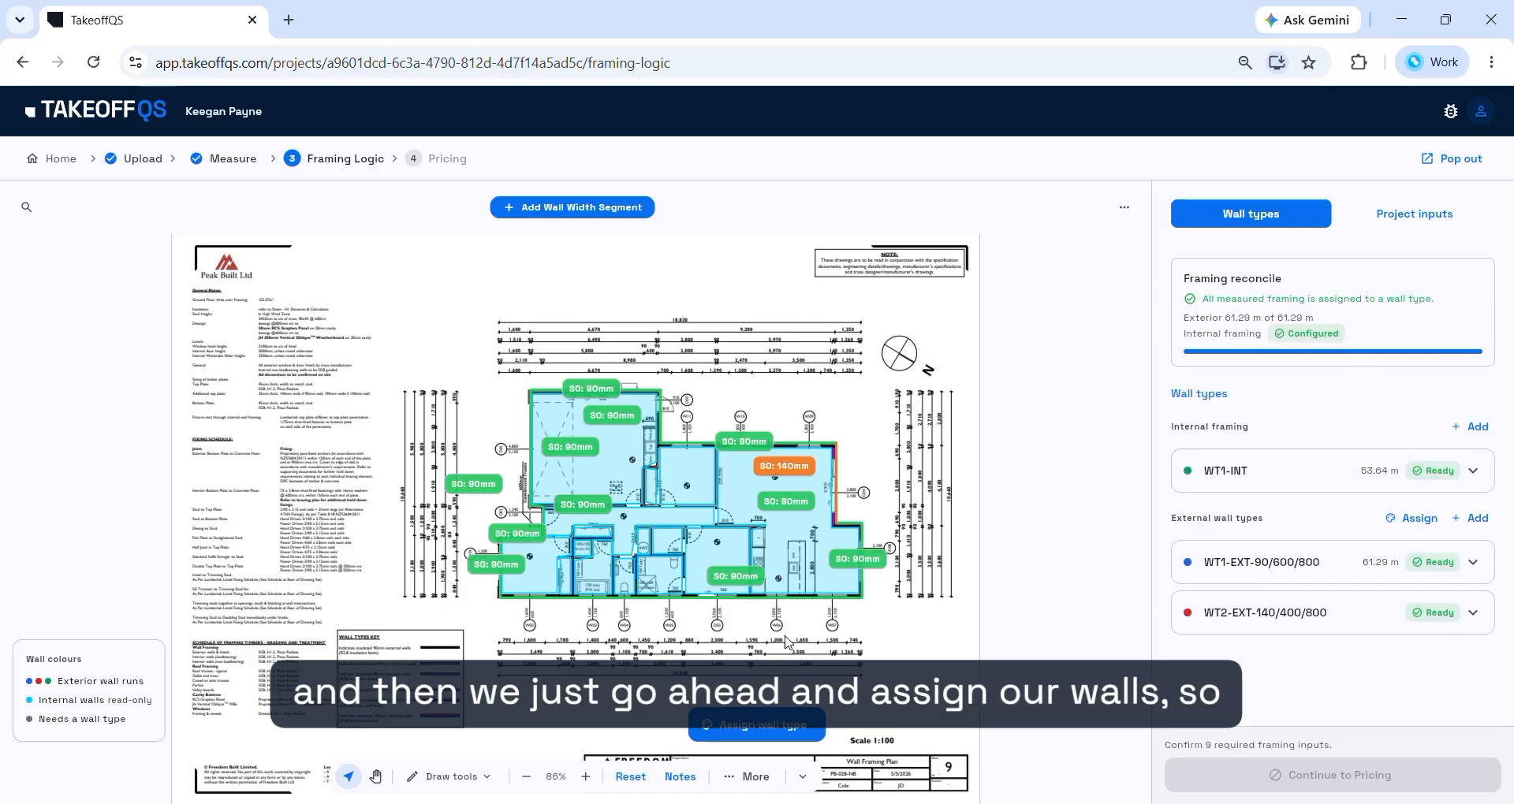
Step: Assign wall type WT1-EXT-90/600/800 to all the 90 mm exterior wall runs around the floor plan
left_click(757, 726)
scroll(540, 667, "up", 5)
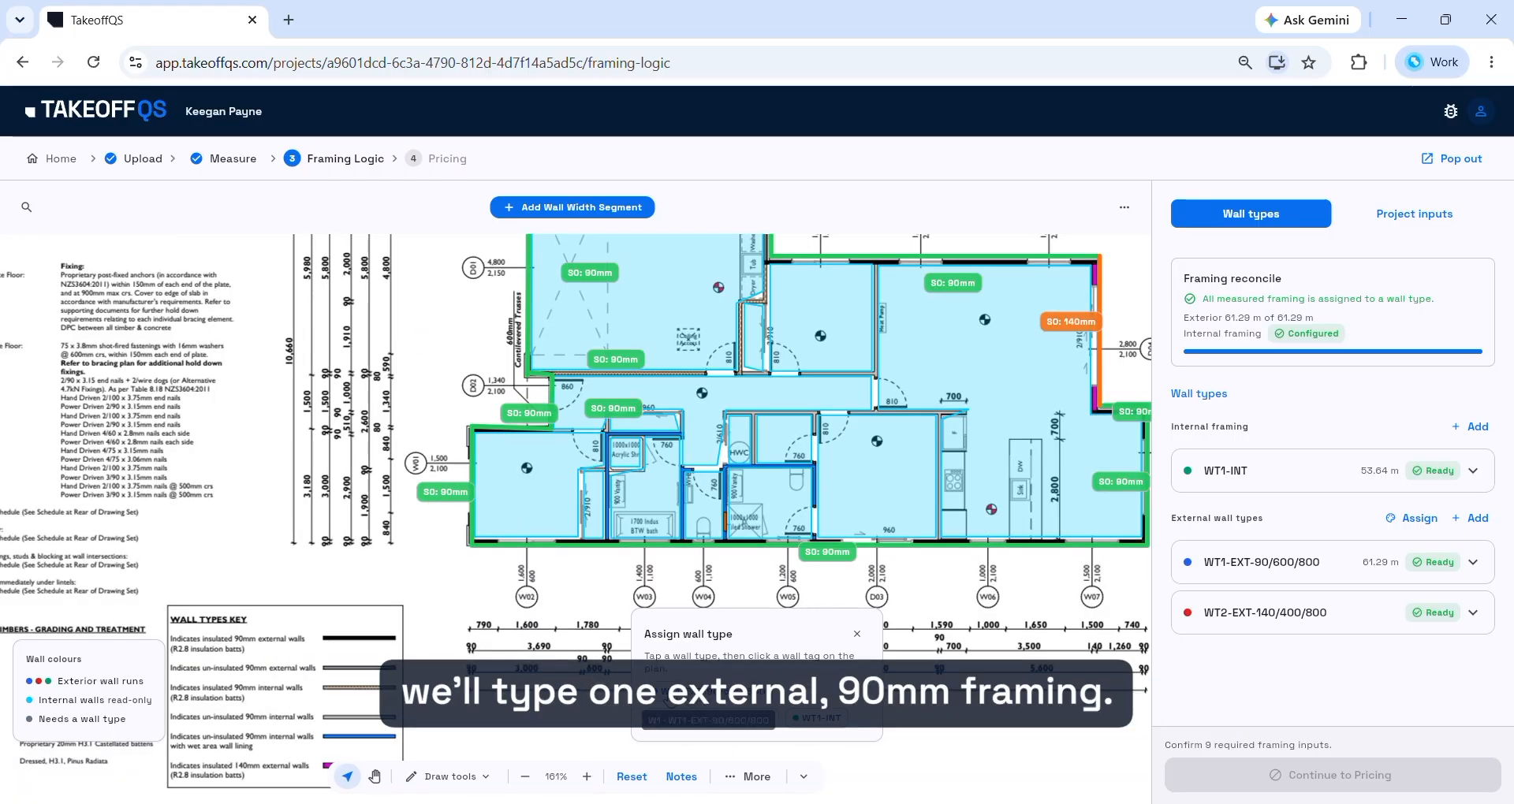
left_click(716, 691)
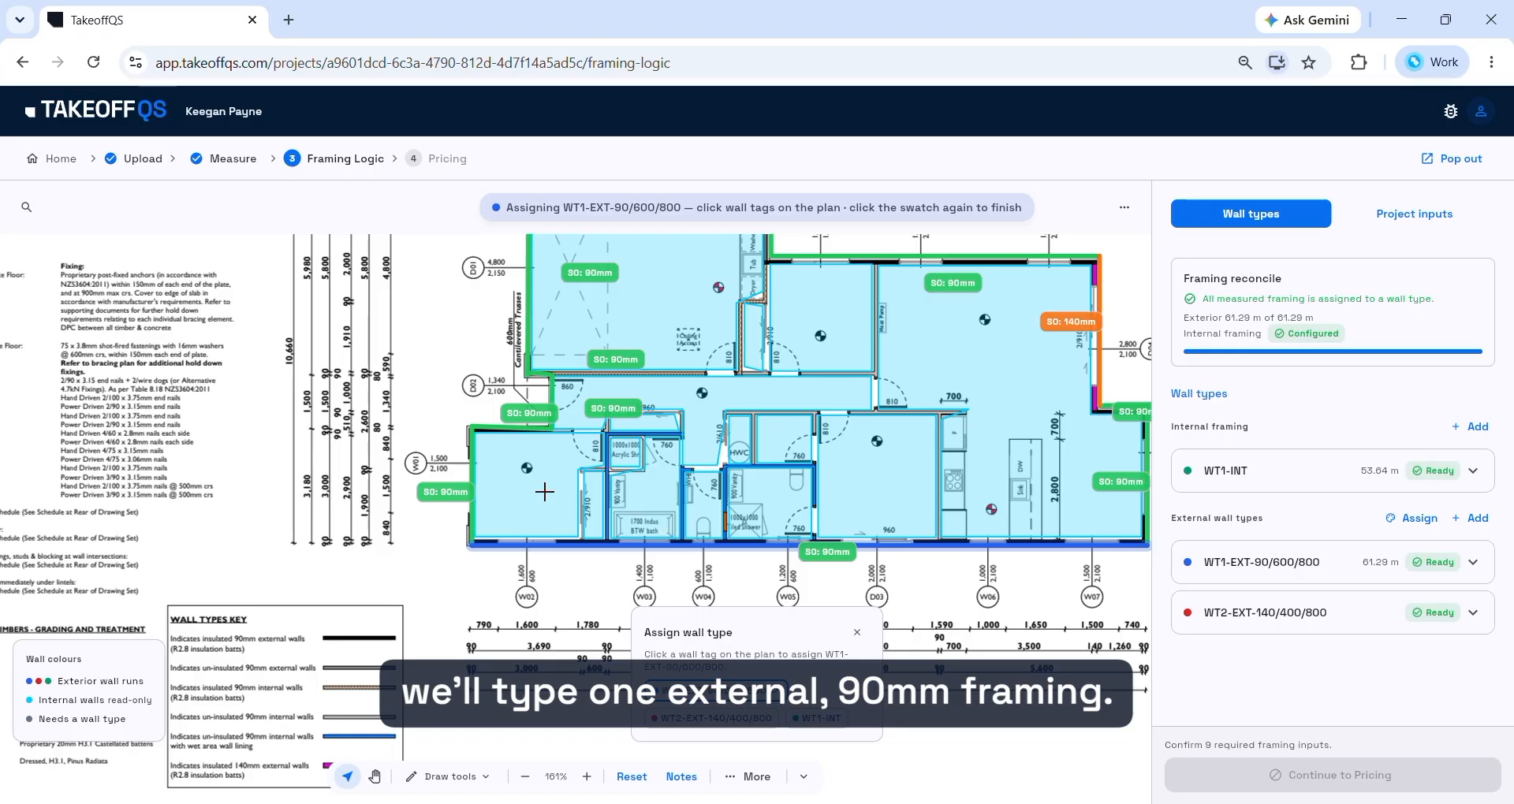
left_click(616, 411)
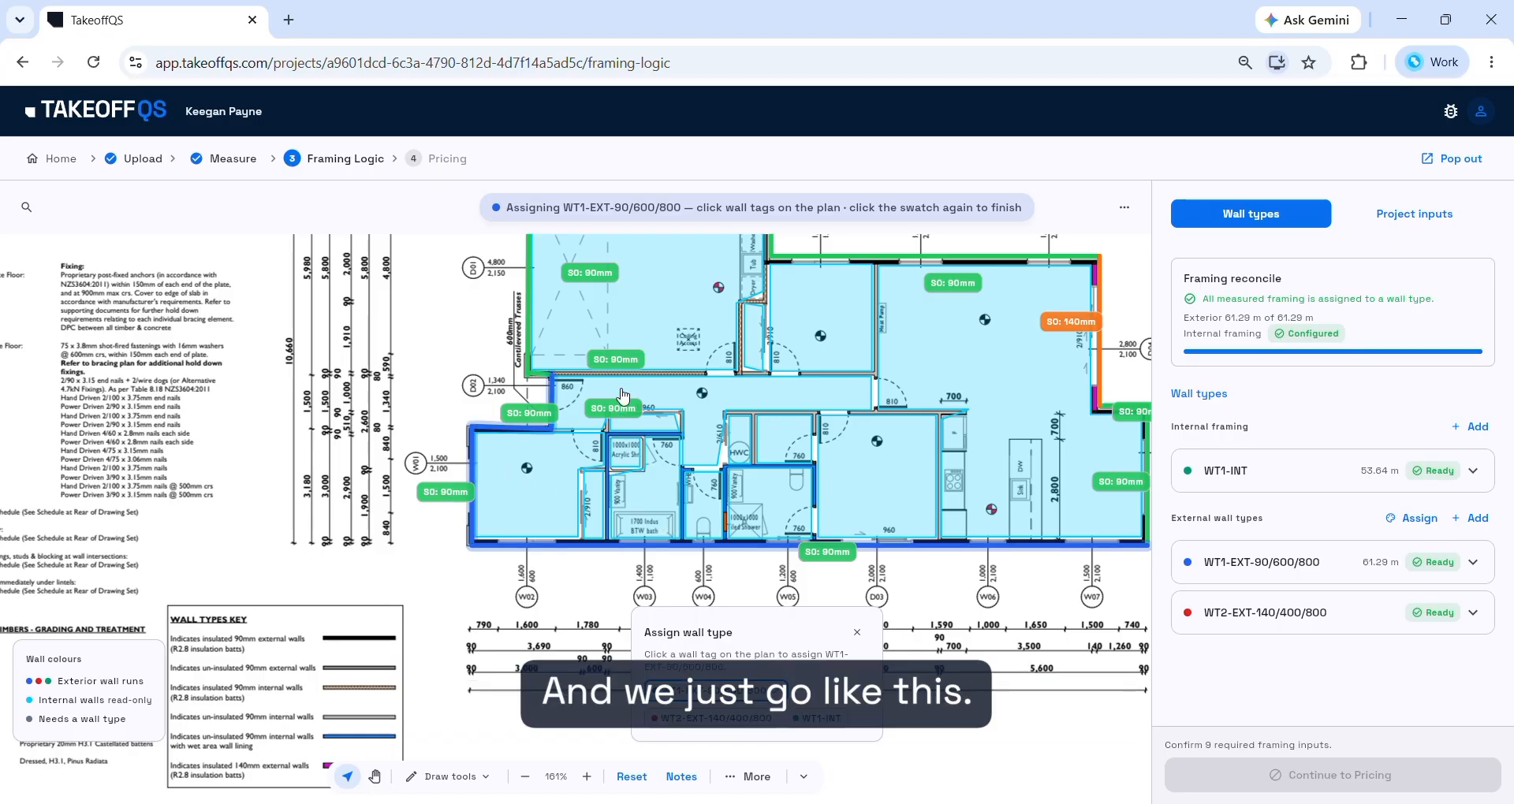
left_click(596, 355)
left_click_drag(465, 296, 411, 464)
left_click(523, 446)
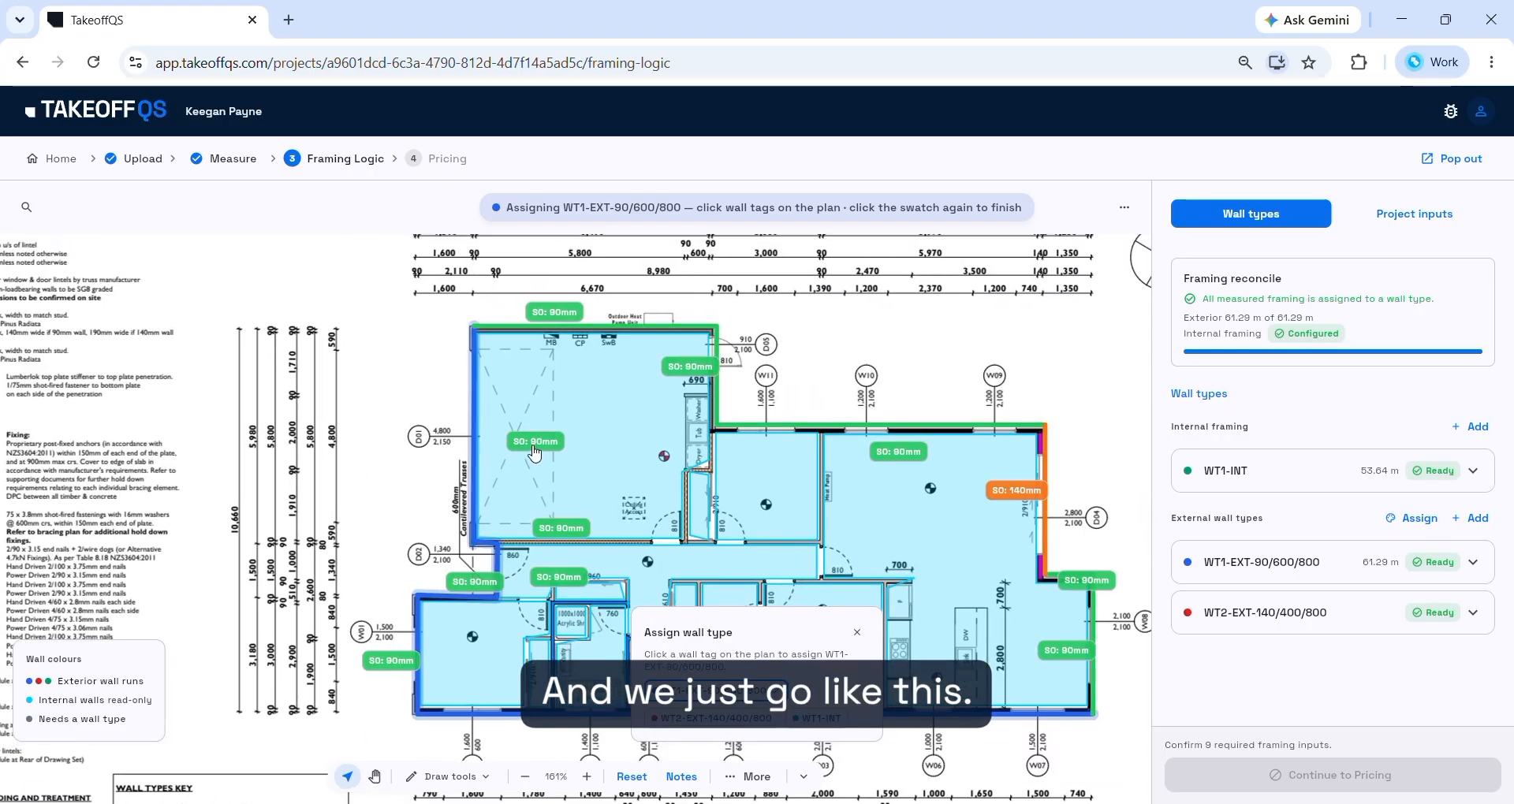
left_click(562, 325)
left_click(712, 380)
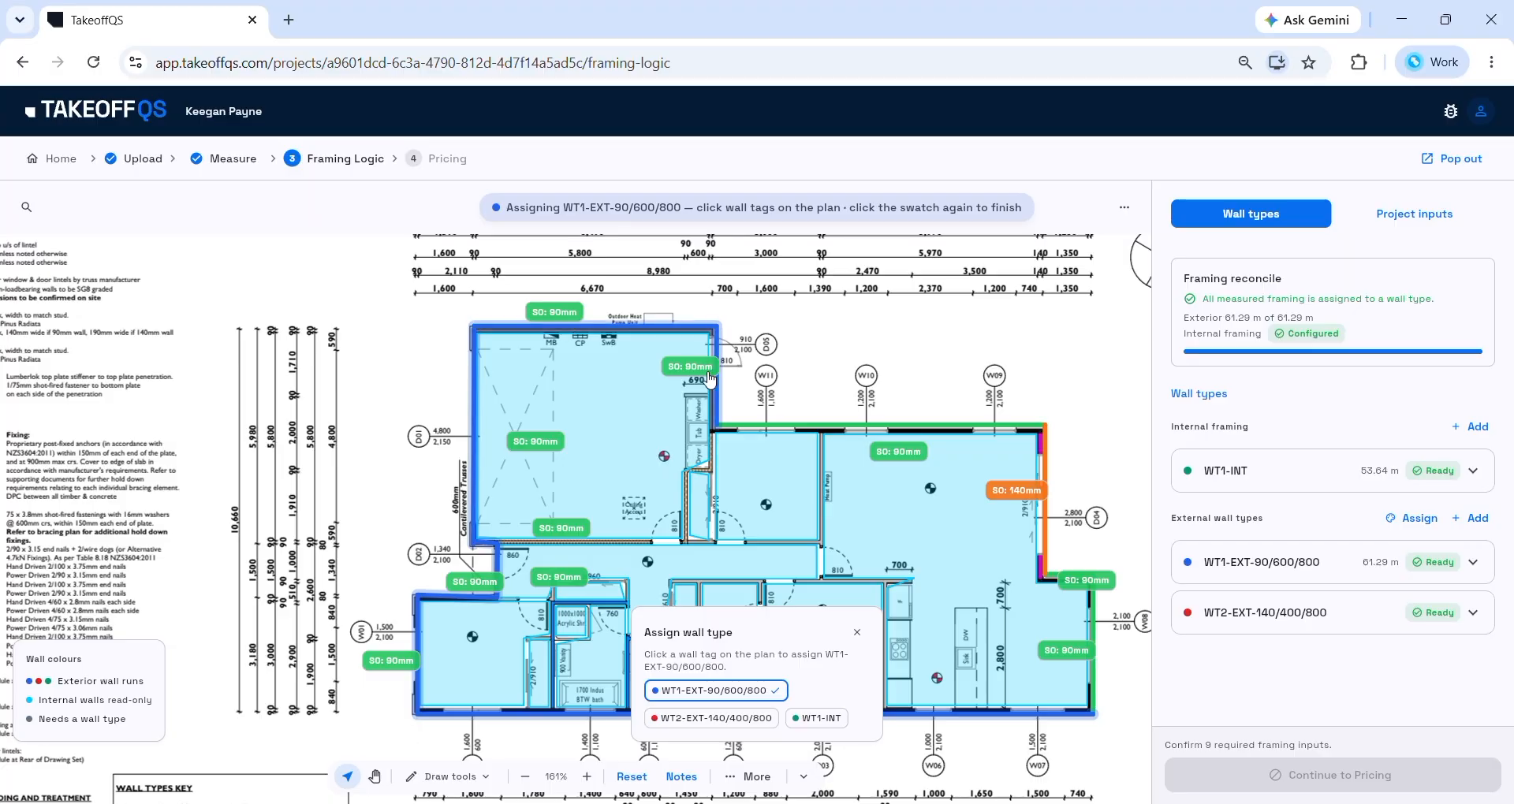
left_click(914, 430)
left_click_drag(986, 375, 816, 301)
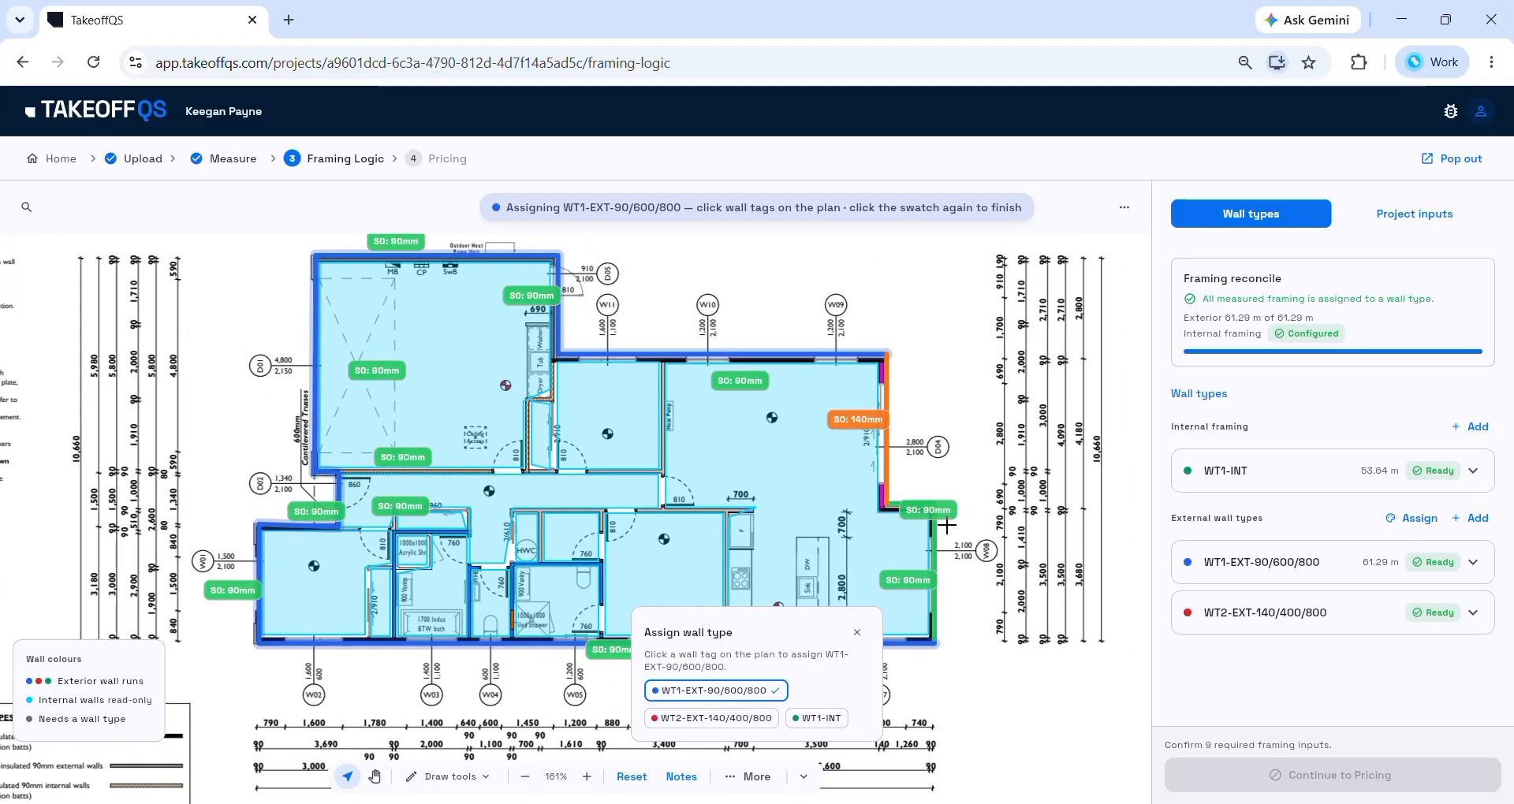
scroll(914, 509, "down", 2)
left_click(892, 471)
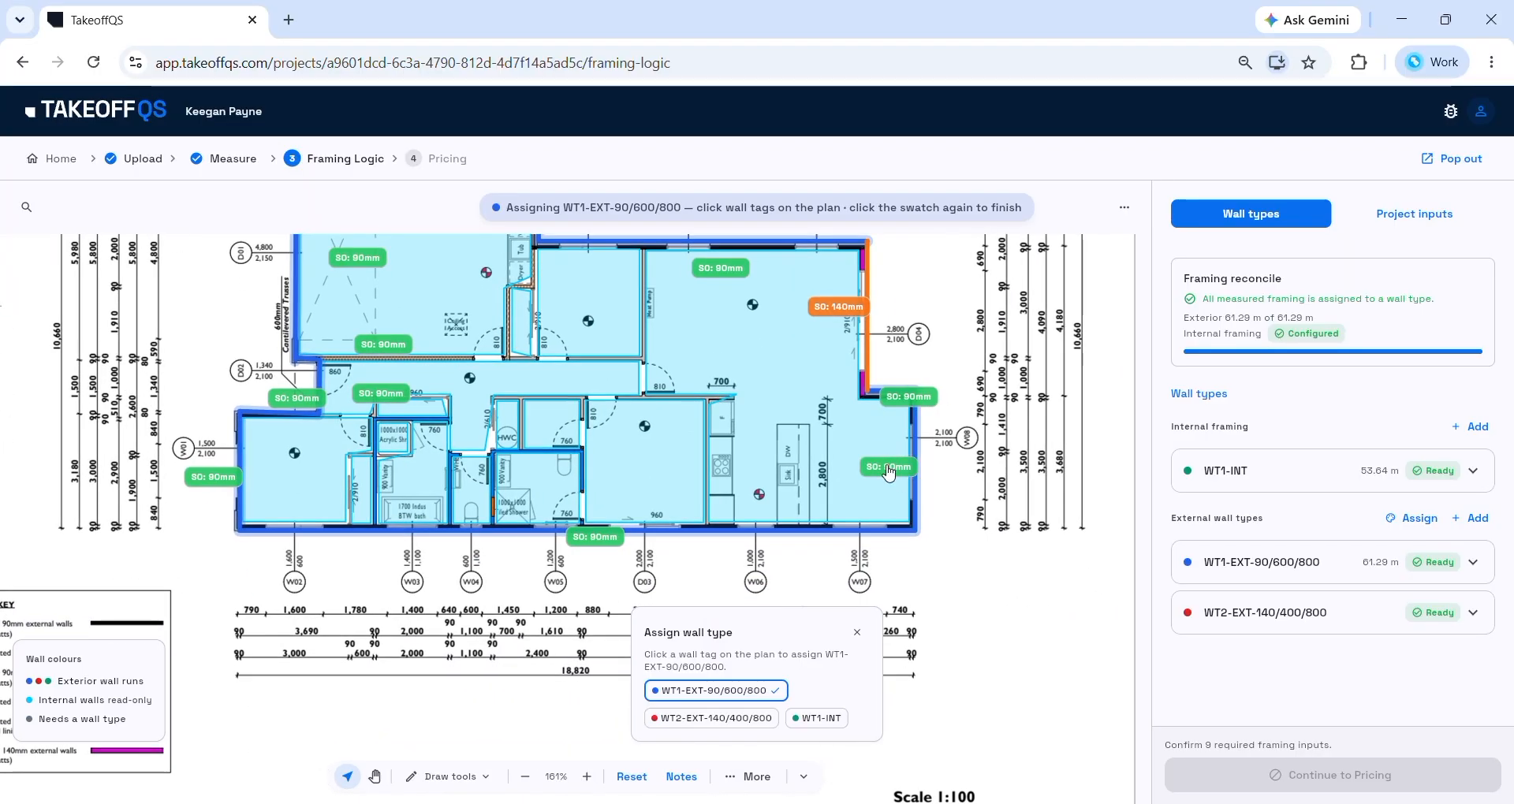
scroll(789, 599, "up", 2)
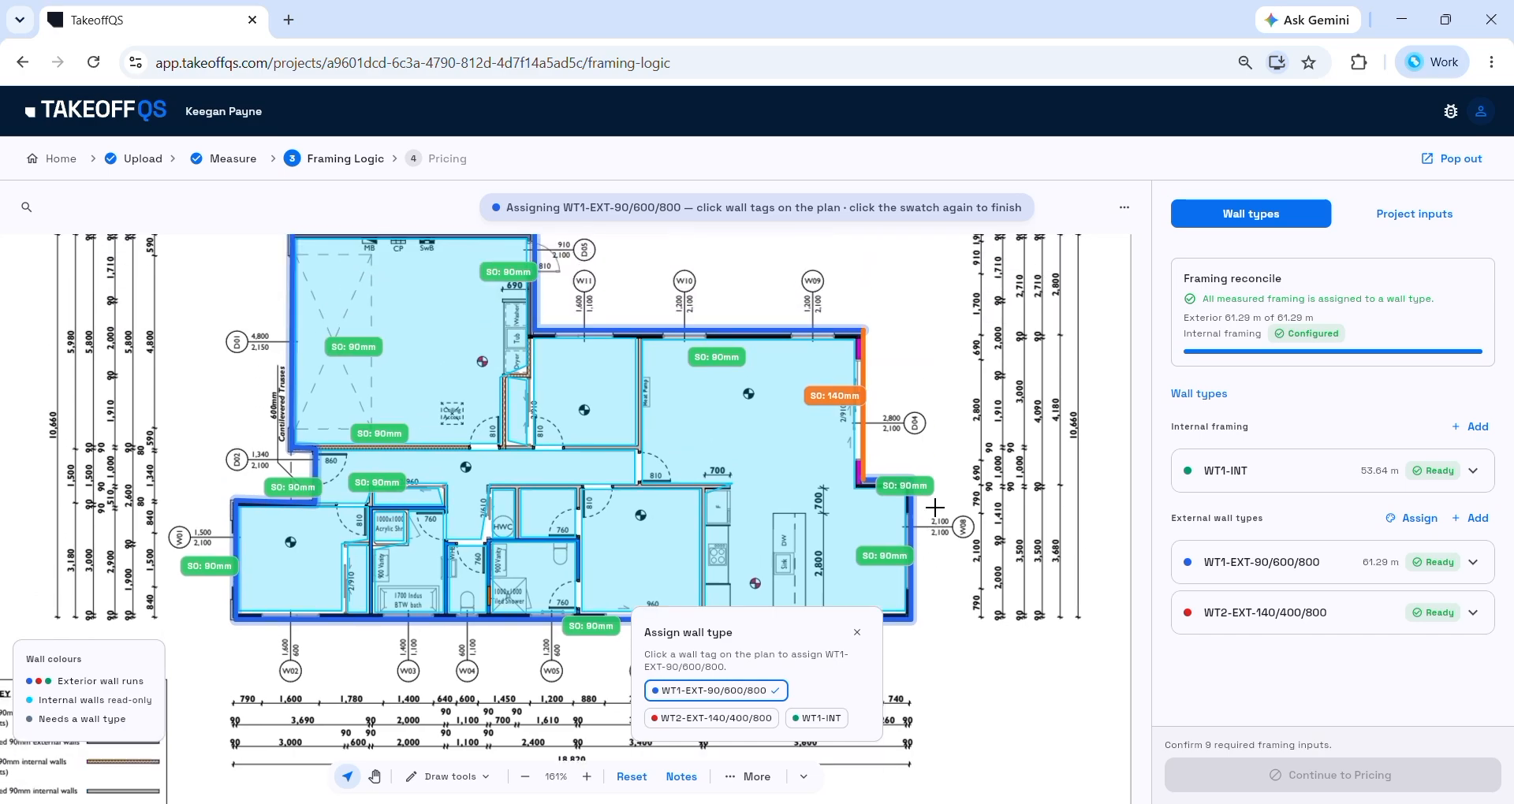
Step: Assign wall type WT2-EXT-140/400/800 to the 140 mm exterior wall beside door D04 and finish assigning wall types
left_click(701, 718)
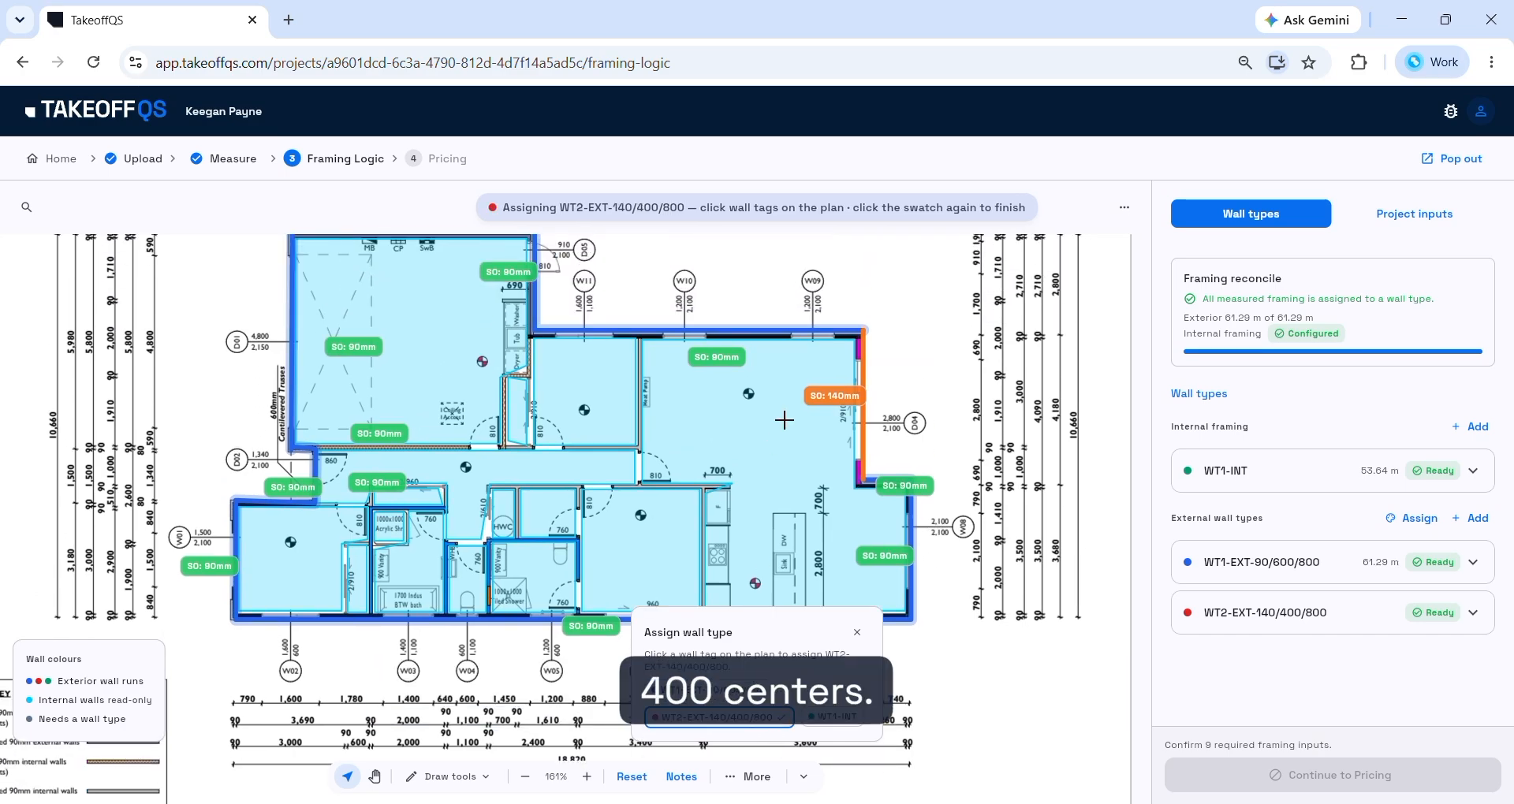
left_click(832, 398)
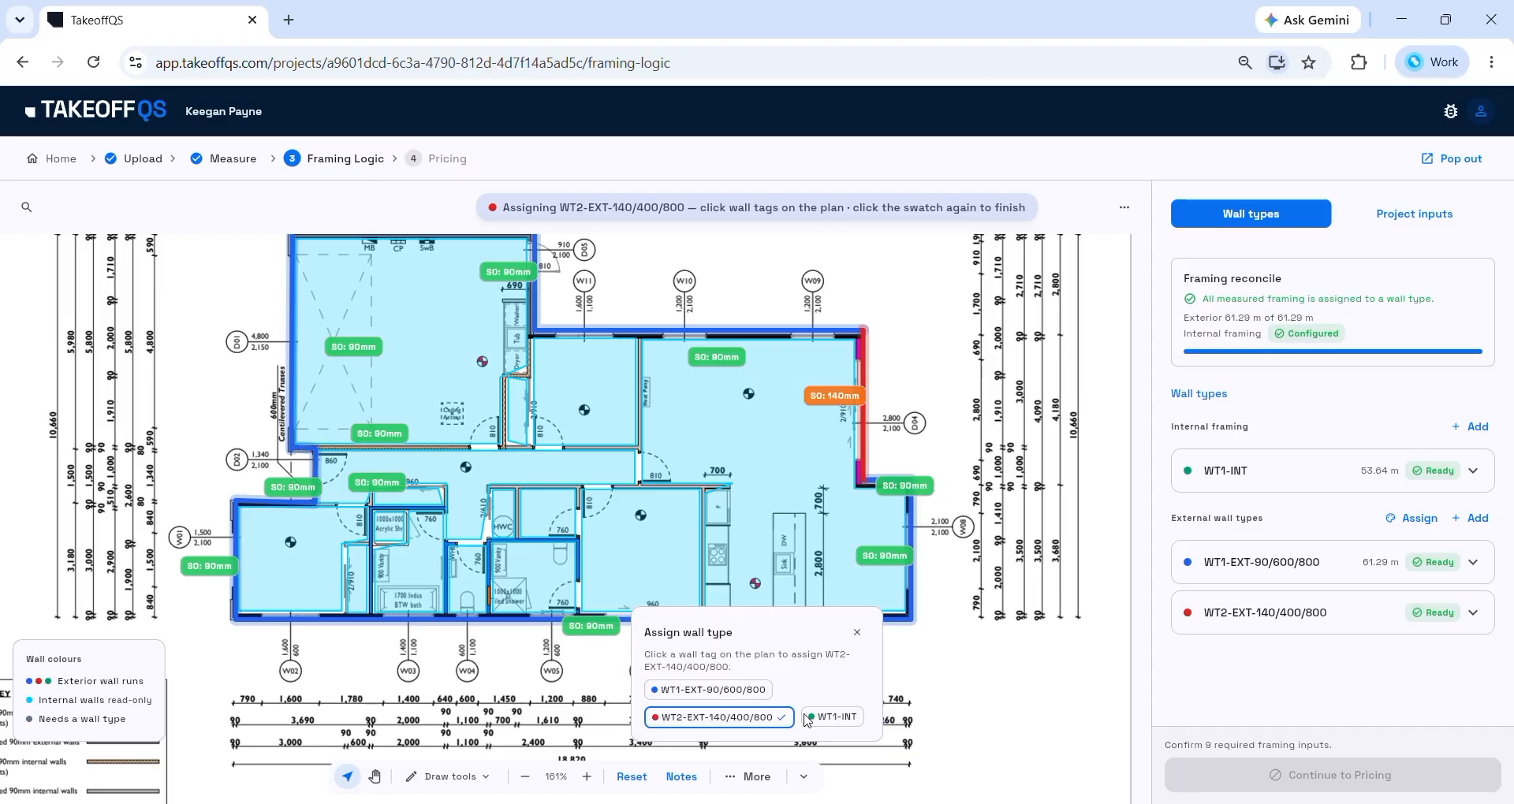
left_click(857, 633)
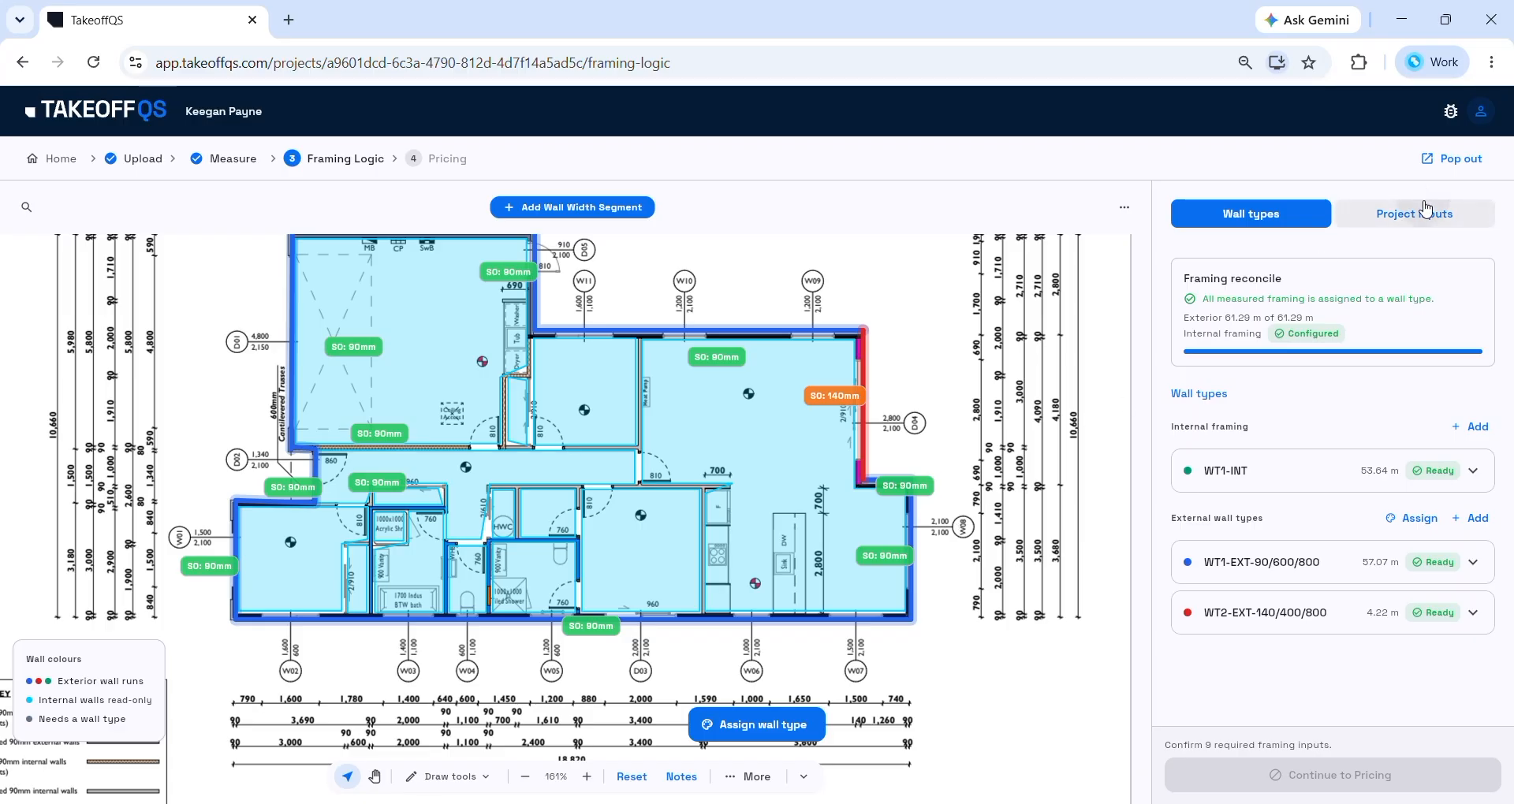
Step: Set roof pitch to 25 degrees, ceiling batten spacing, soffit and gable overhangs, outrigger spacing and length to 600 mm, and truss spacing to 900 mm
left_click(1378, 224)
left_click(1322, 313)
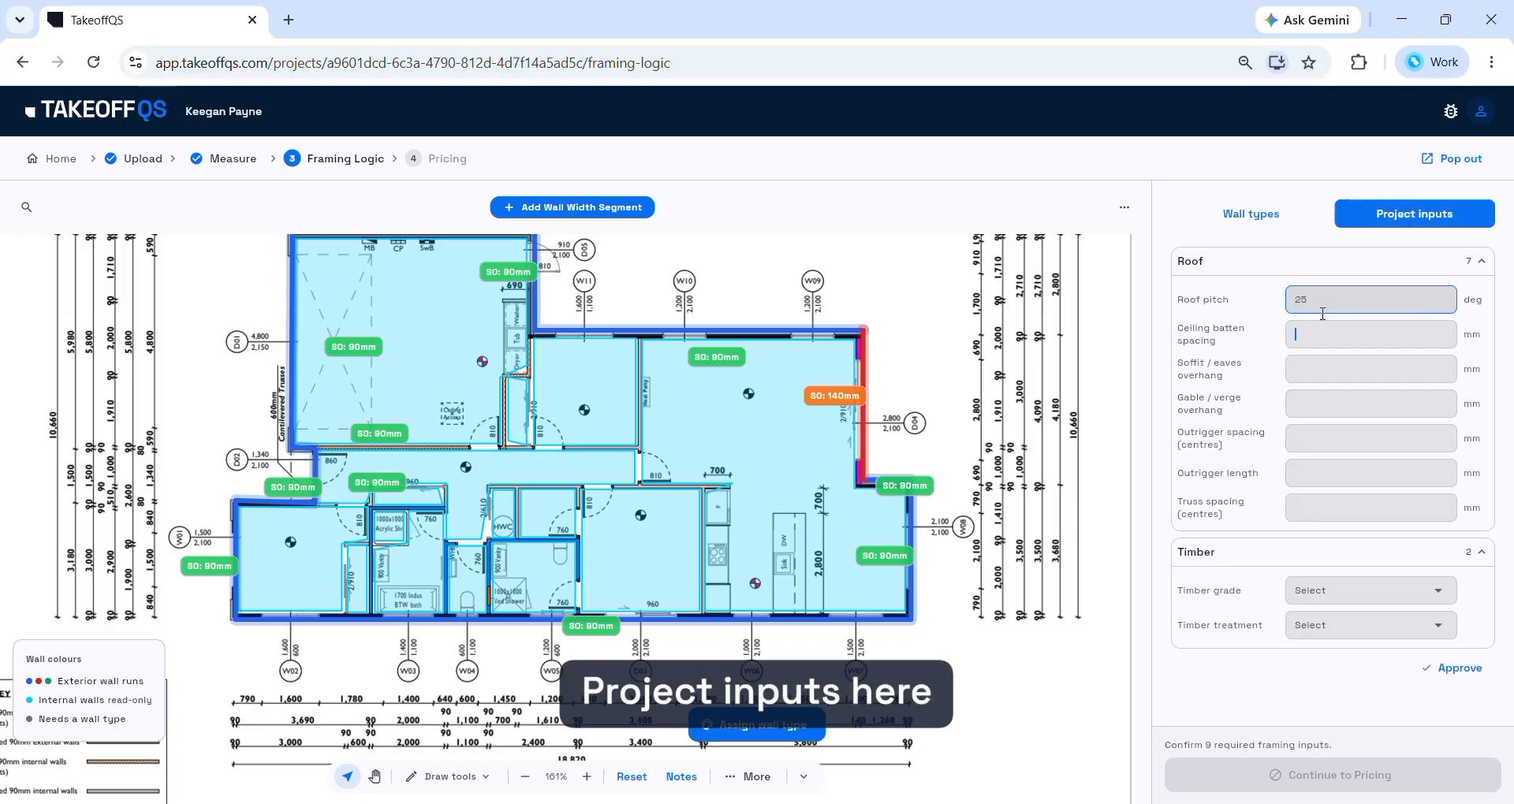
type("600")
key("Tab")
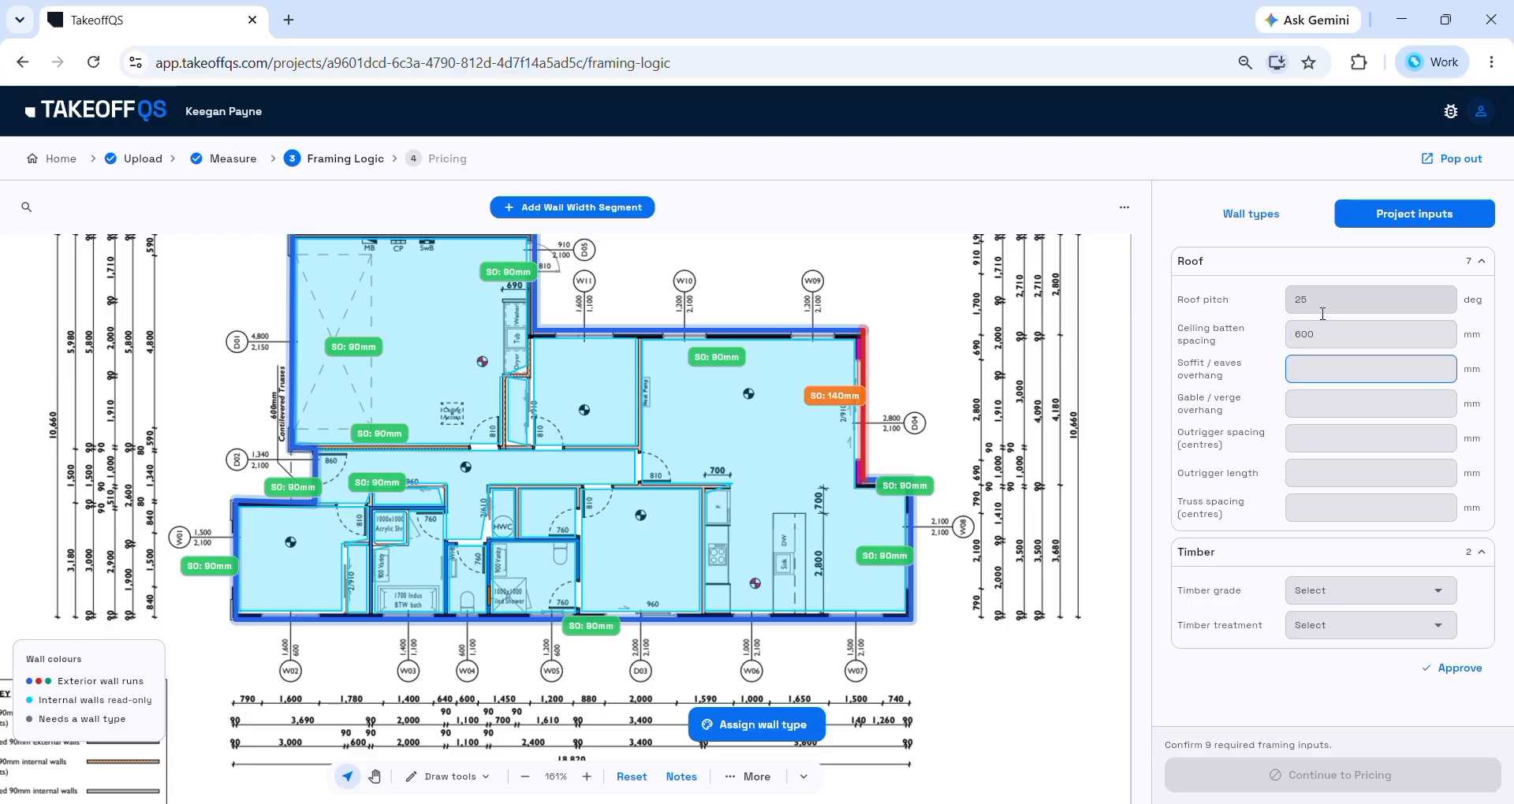
type("6")
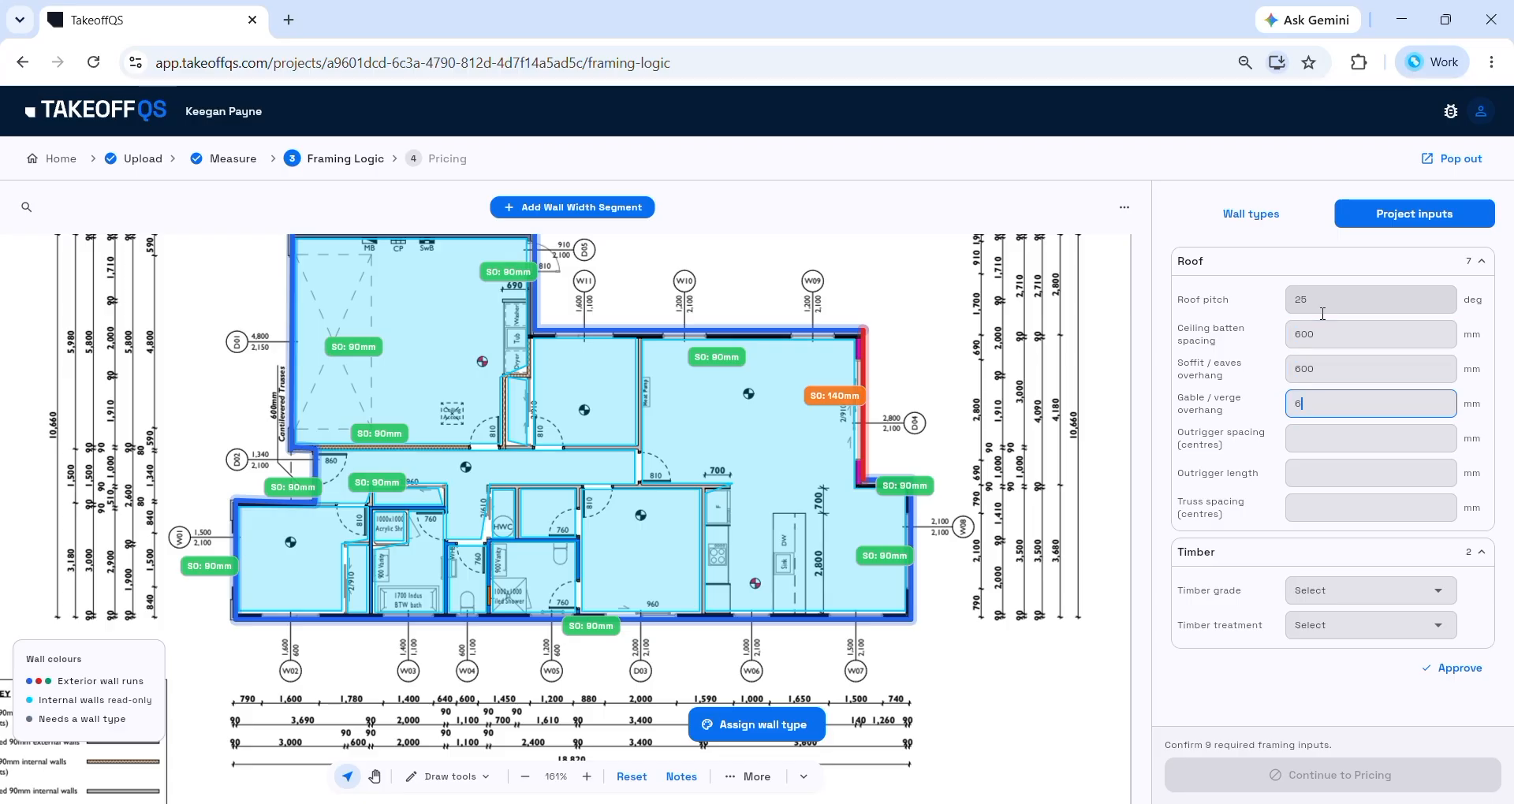
type("600")
key("Tab")
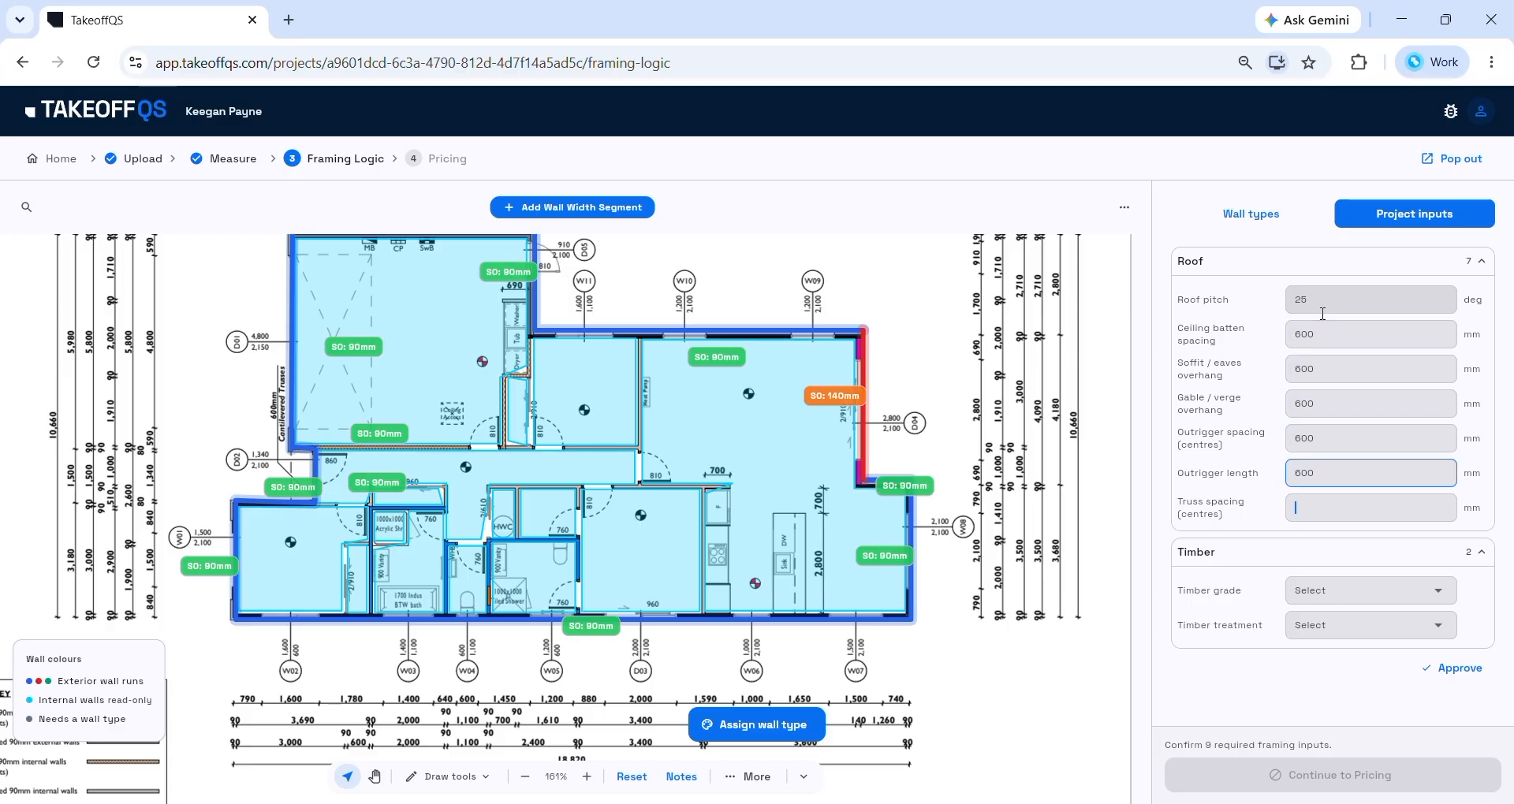
type("900")
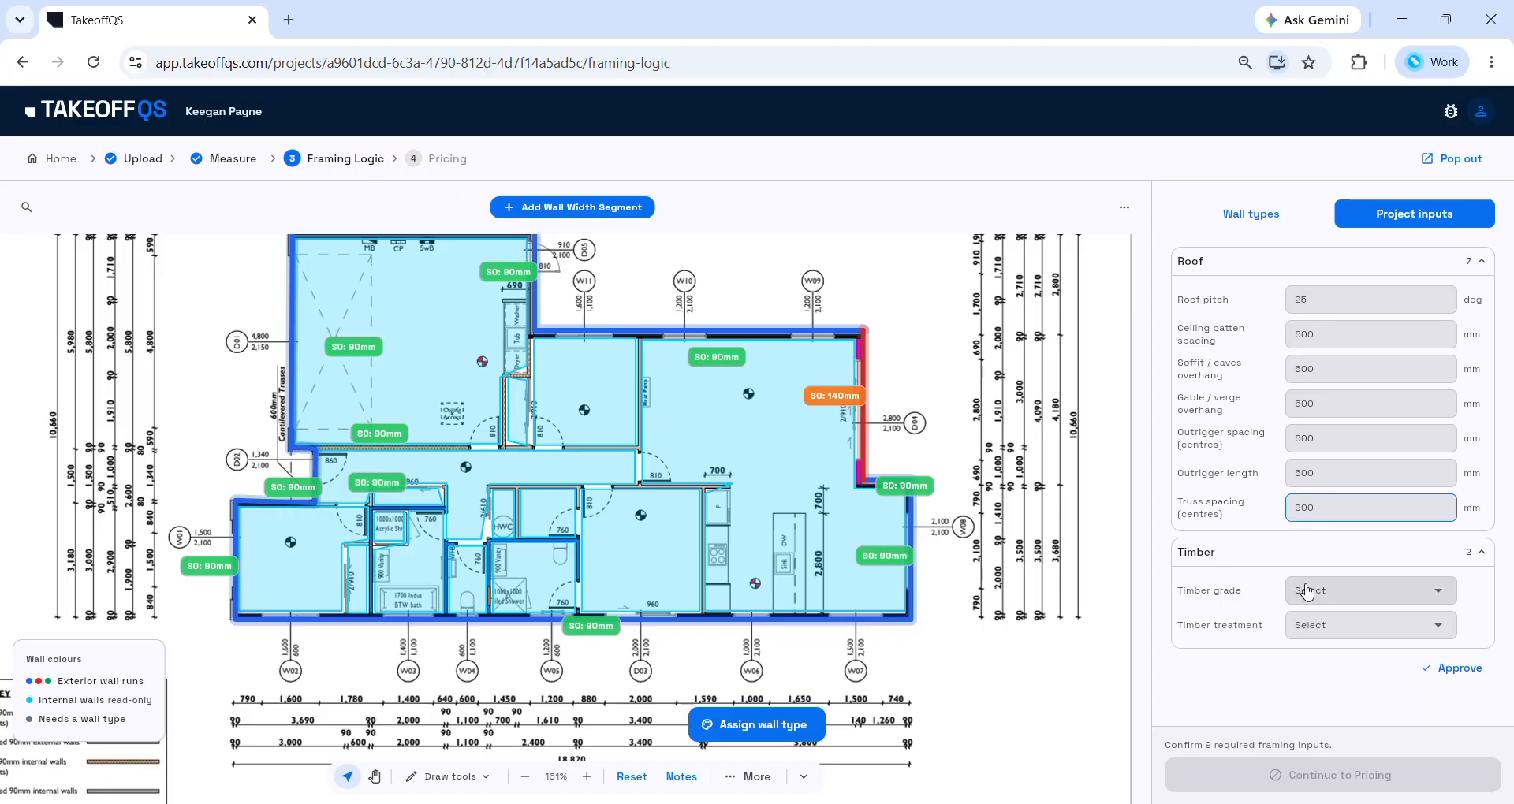
Step: Set the timber grade to SG8 and the timber treatment to H1.2 in the project inputs
left_click(1308, 591)
left_click(1311, 628)
left_click(1332, 627)
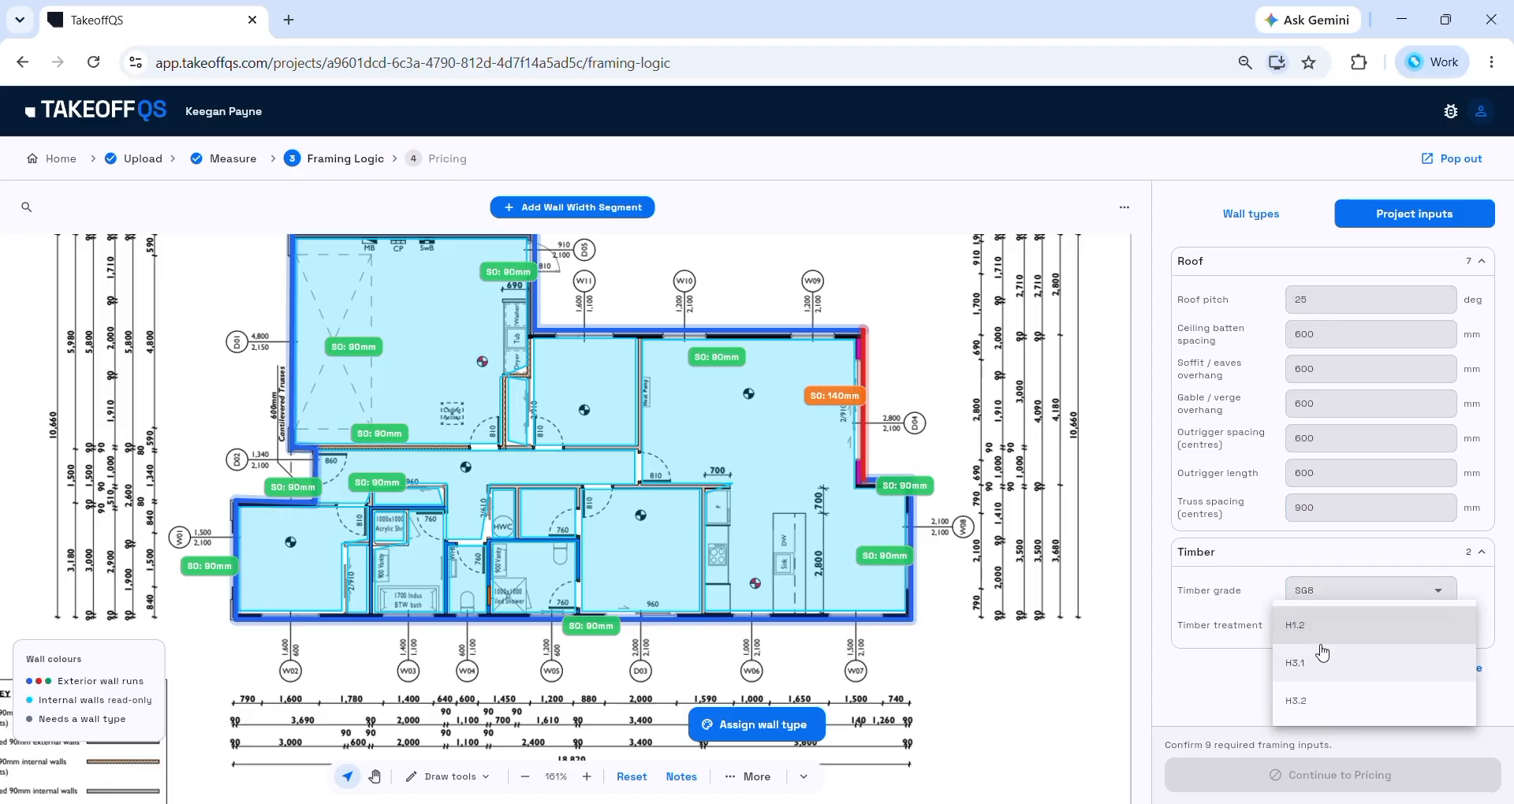
left_click(1315, 629)
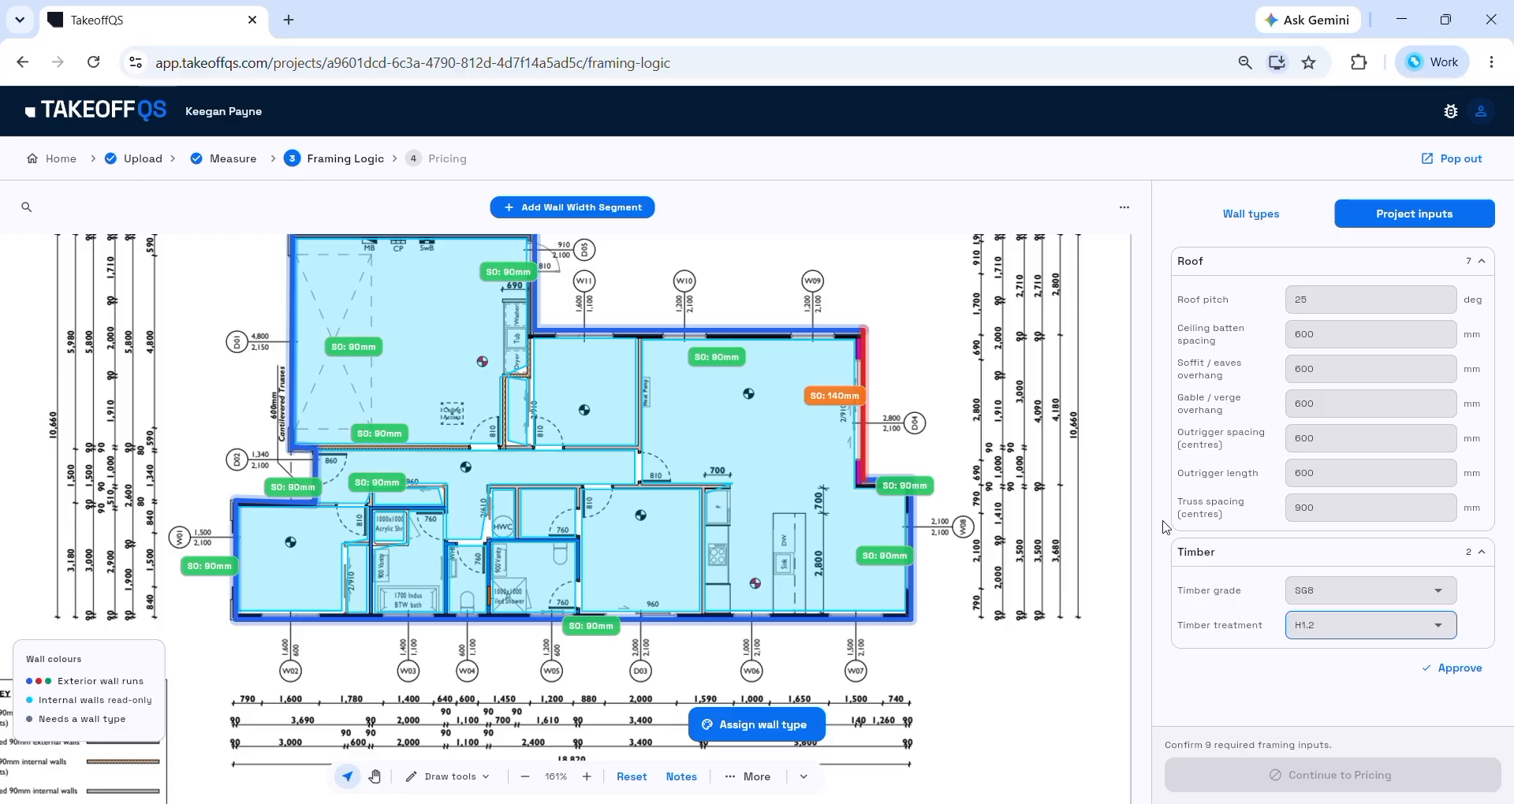
Step: Approve the project inputs and continue from the framing logic to the pricing stage
left_click(1452, 669)
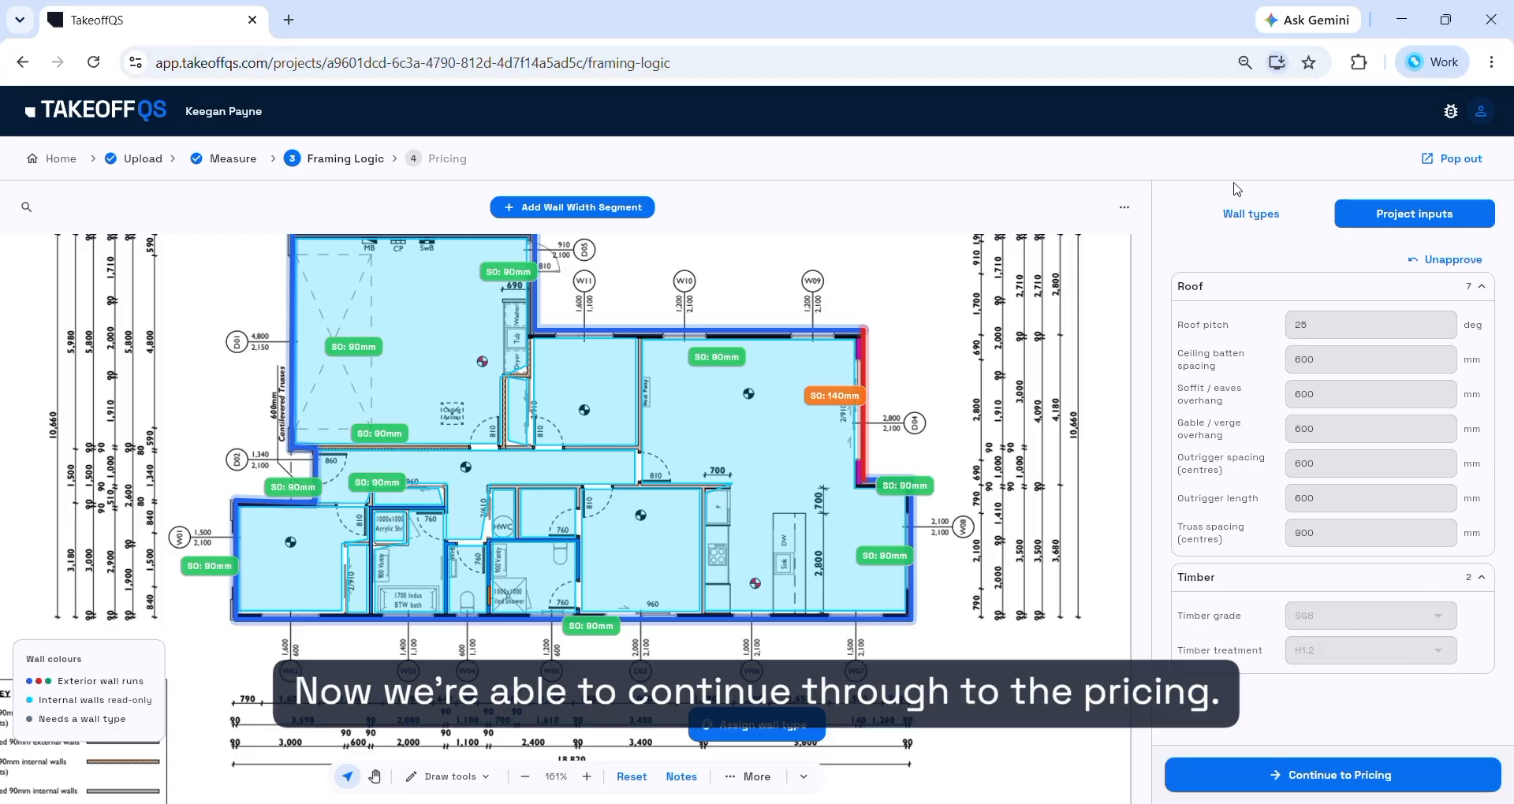
left_click(1249, 213)
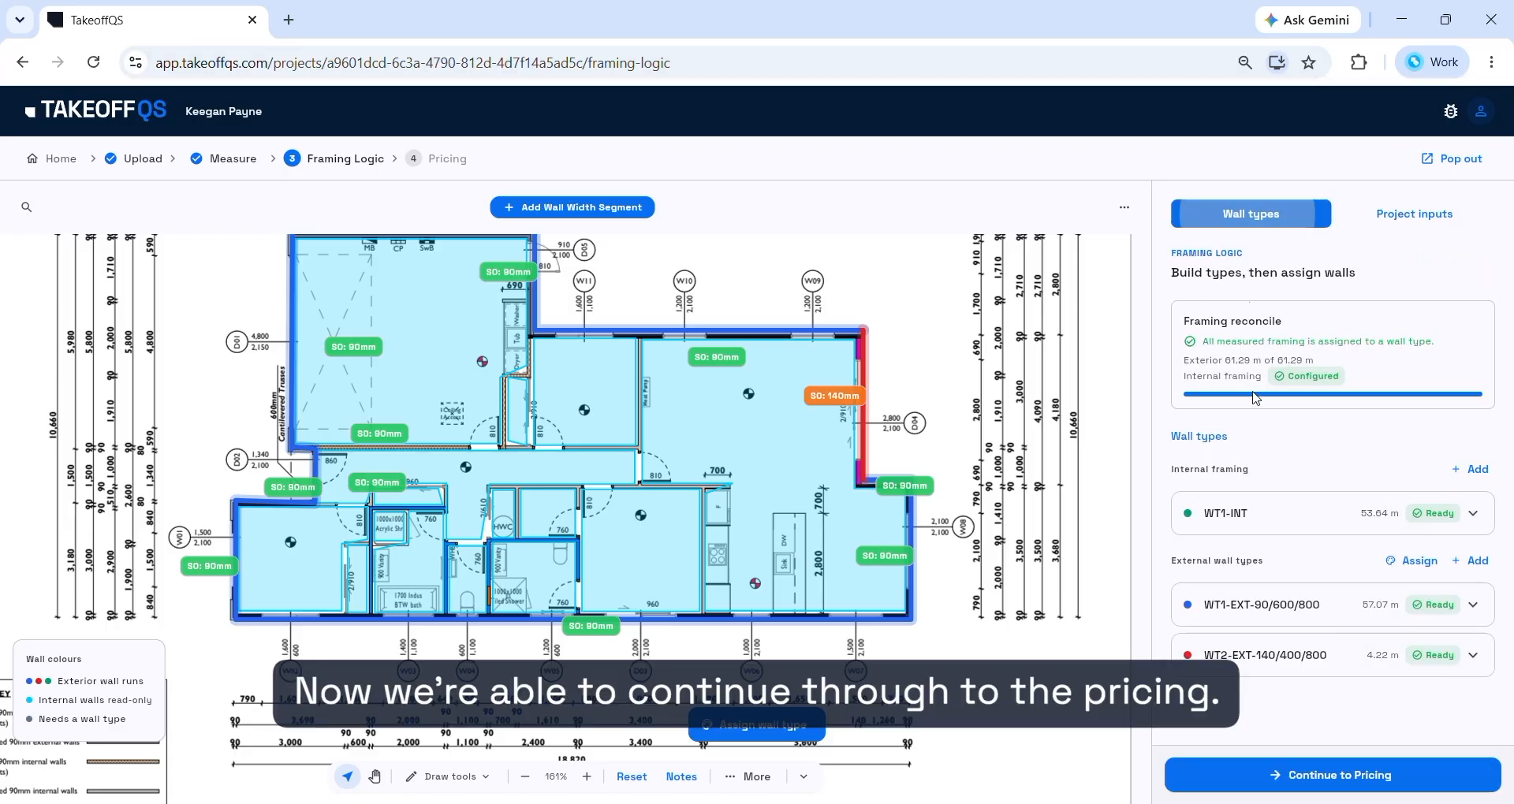
left_click(1299, 778)
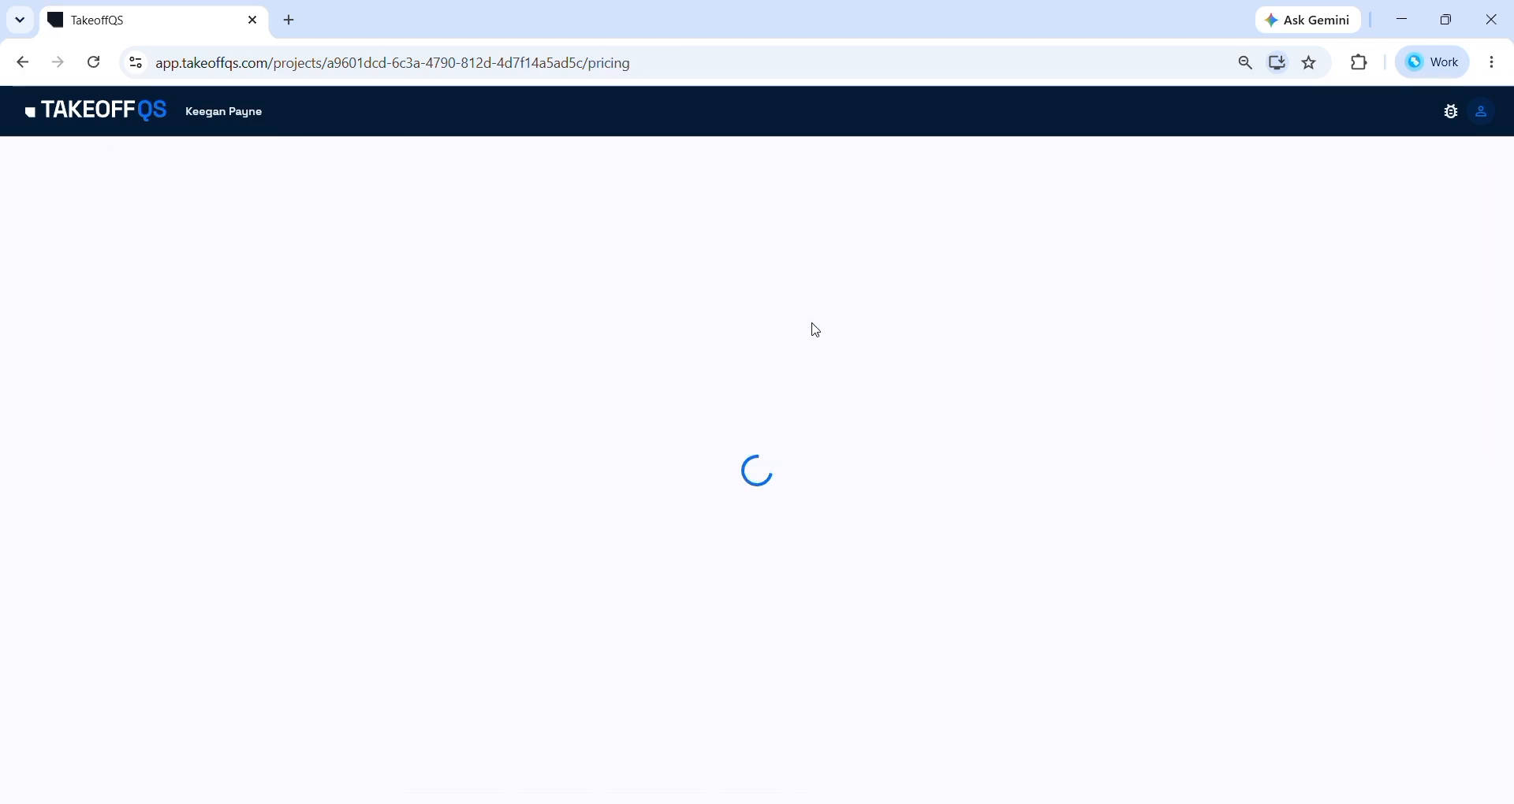
Step: Examine the wall totals and the 90x45 and 140x45 external wall framing quantities in the Bill of Quantities
scroll(812, 329, "down", 3)
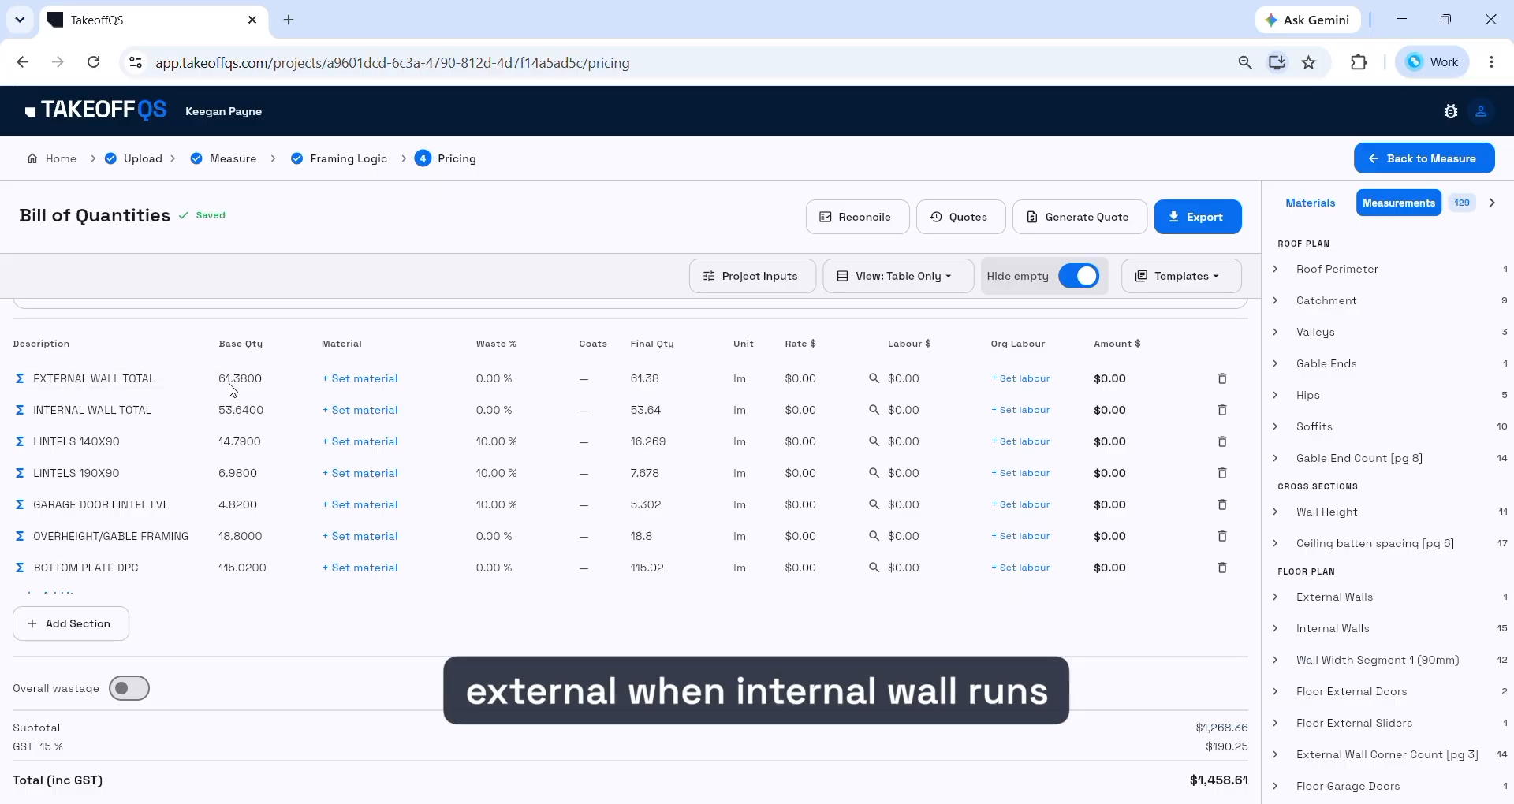
scroll(294, 393, "down", 5)
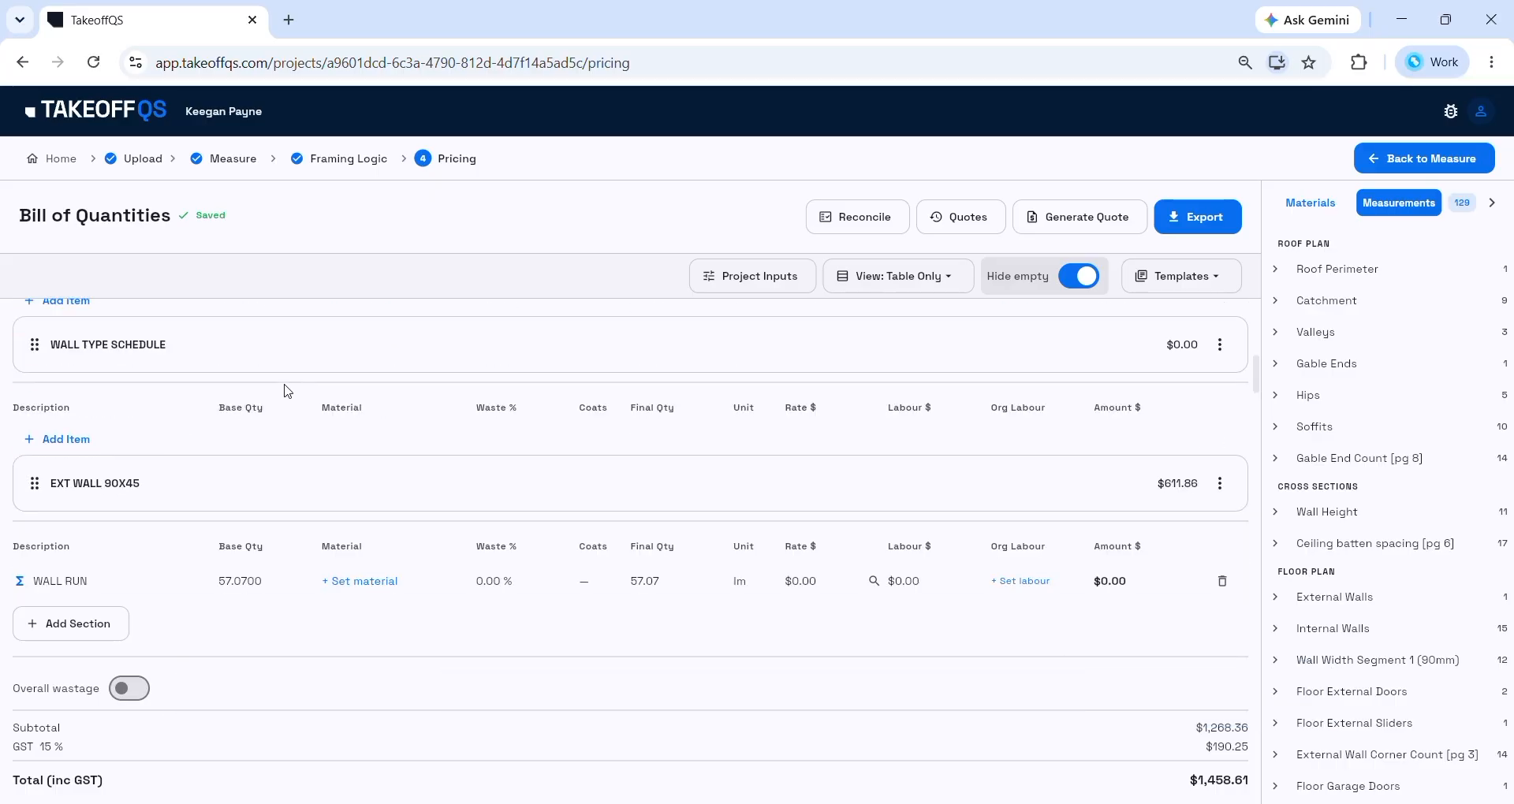
scroll(294, 392, "down", 1)
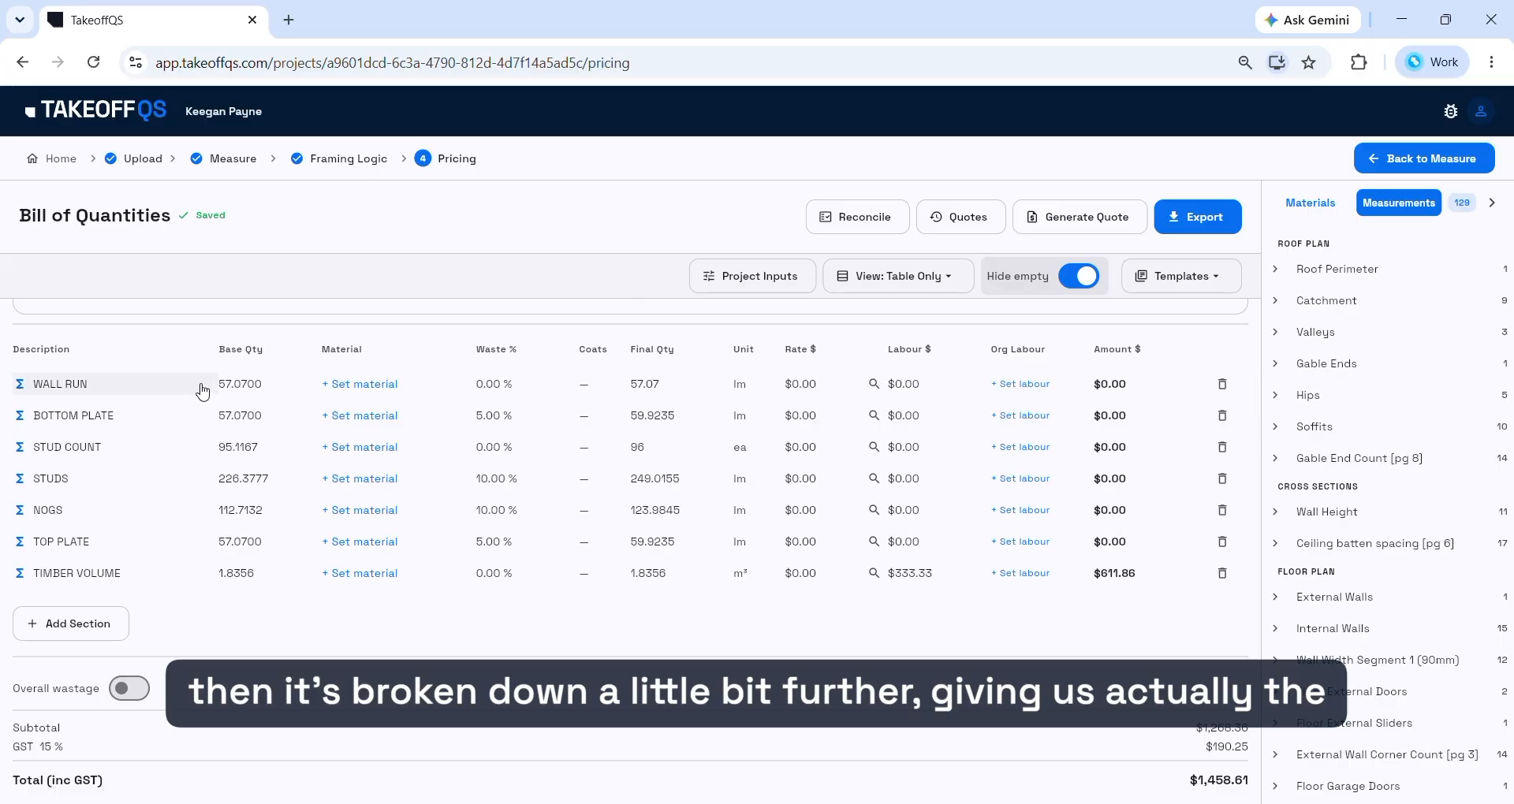
scroll(196, 385, "up", 1)
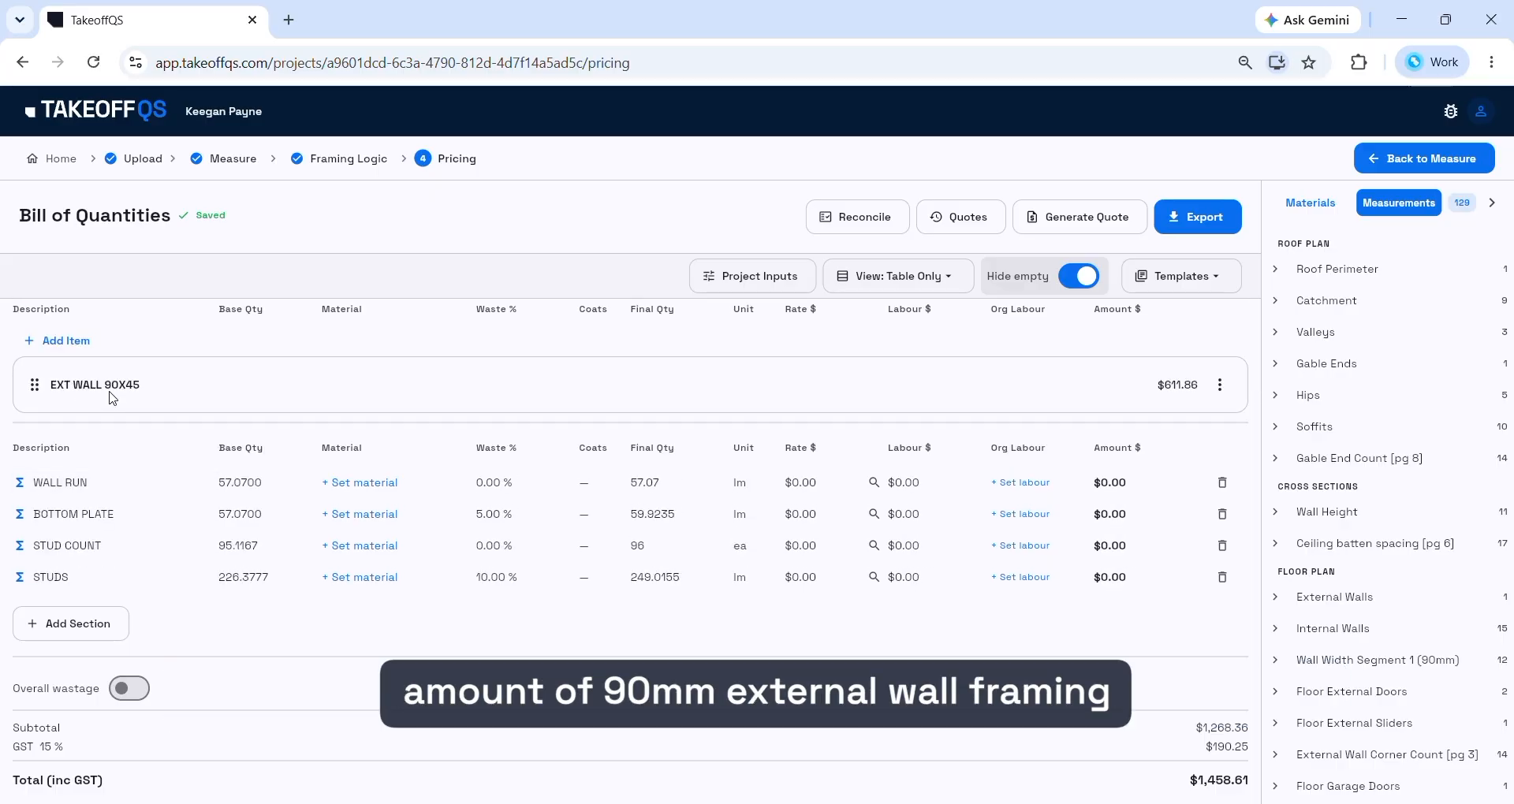
scroll(193, 405, "down", 1)
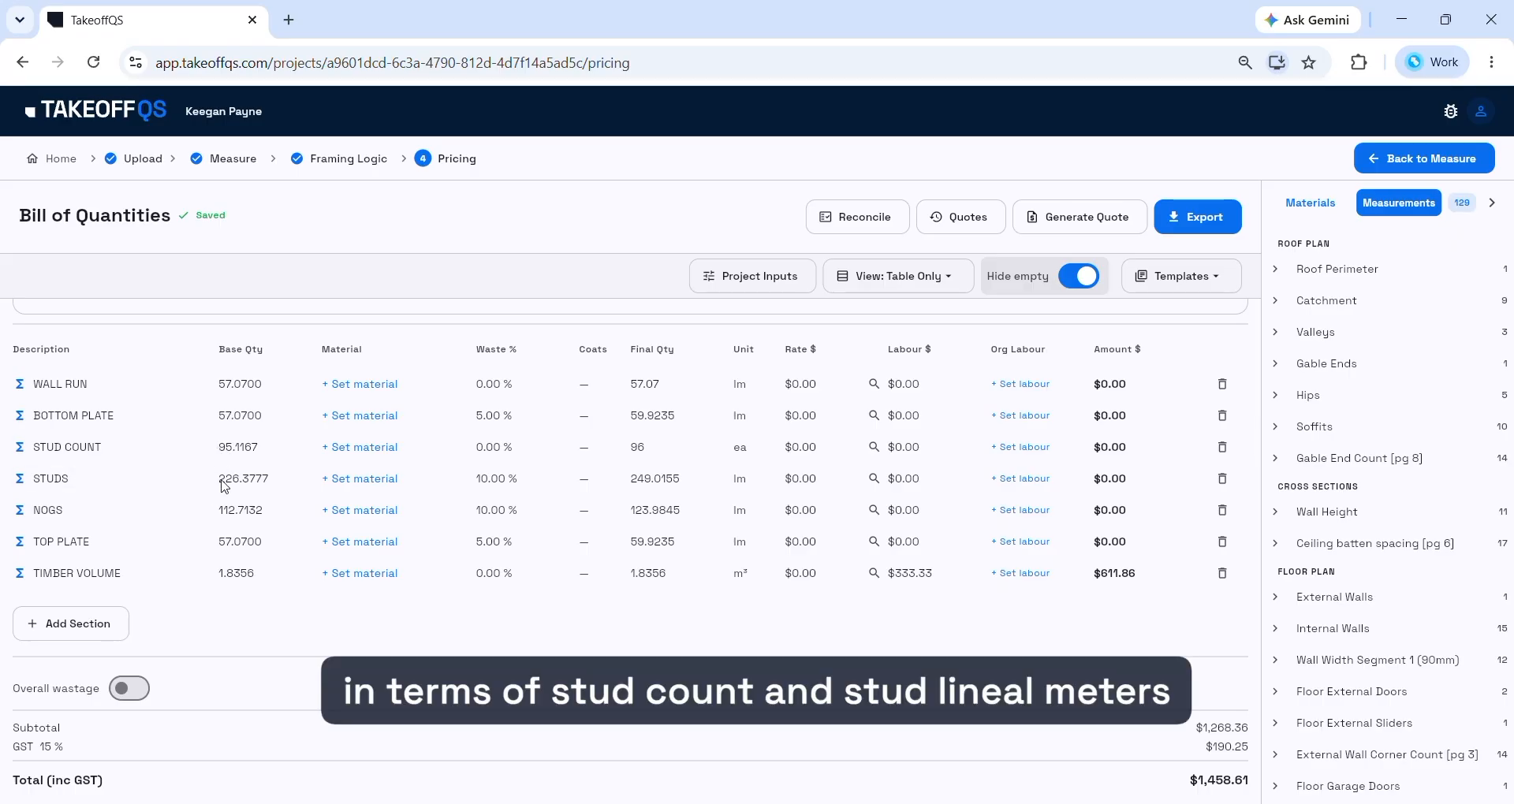
scroll(226, 477, "down", 1)
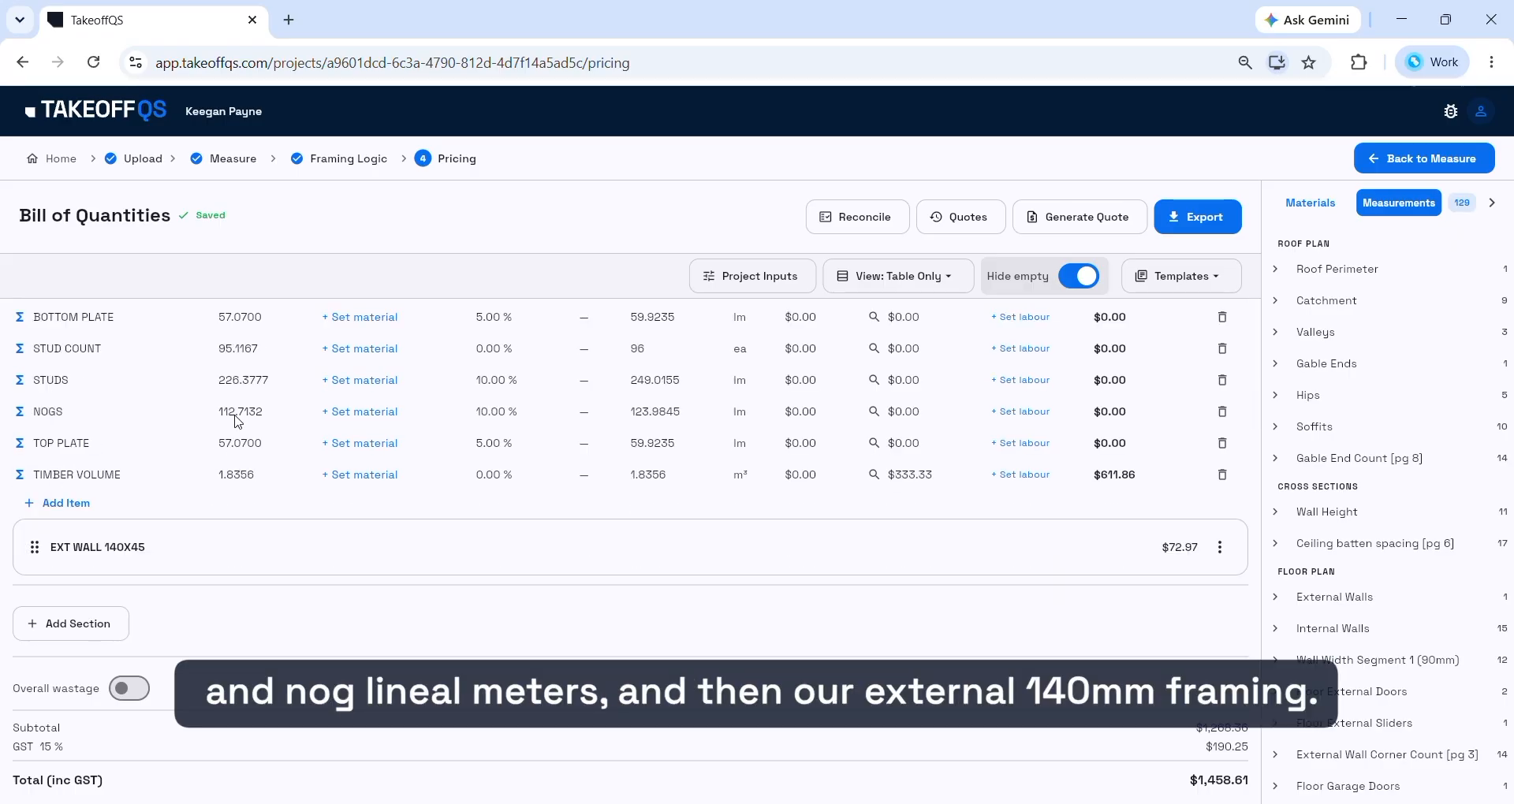
scroll(308, 423, "down", 1)
scroll(302, 416, "down", 1)
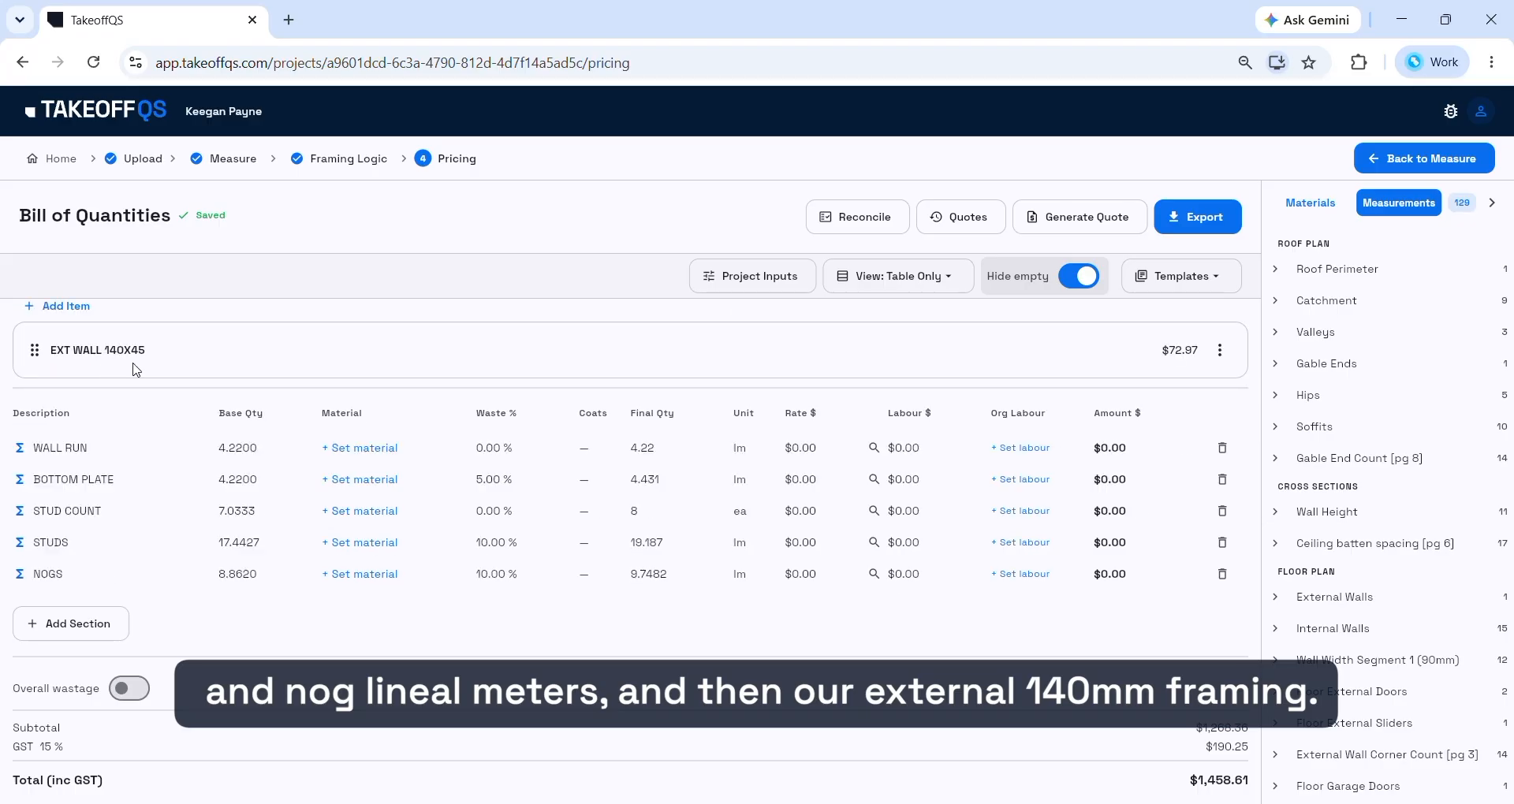
scroll(226, 378, "down", 1)
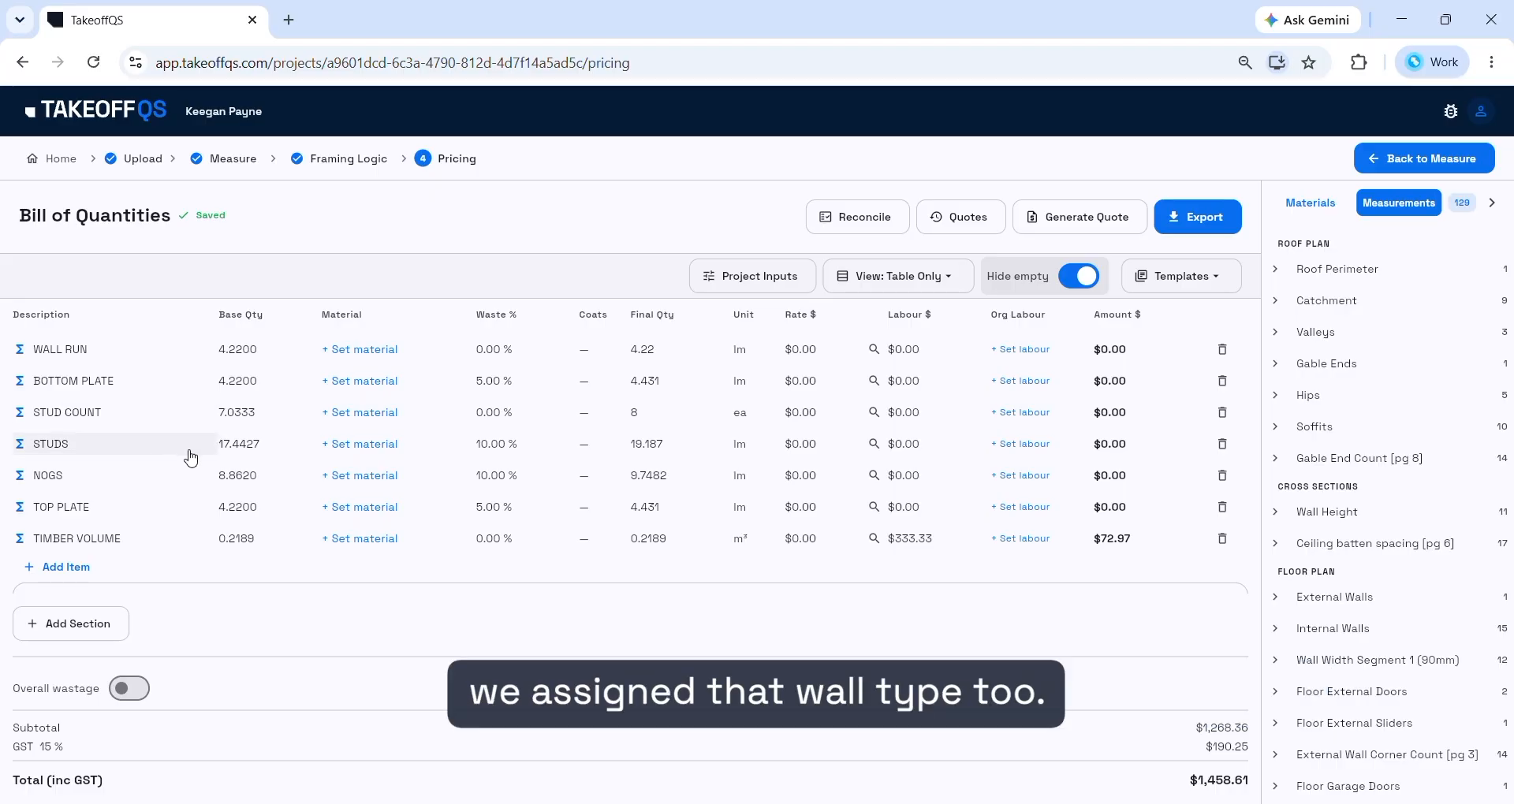
scroll(192, 451, "down", 1)
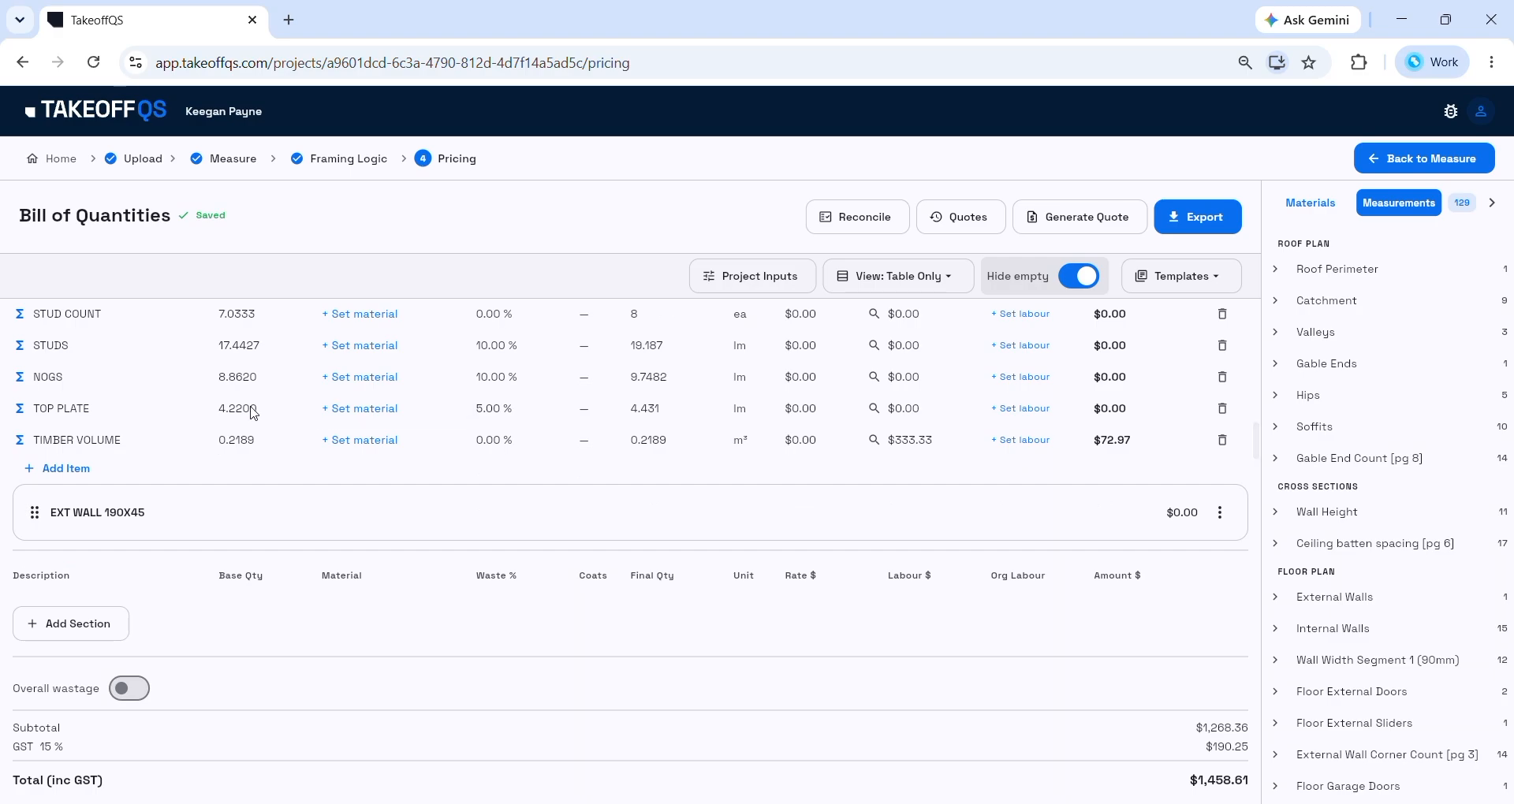
scroll(460, 365, "up", 1)
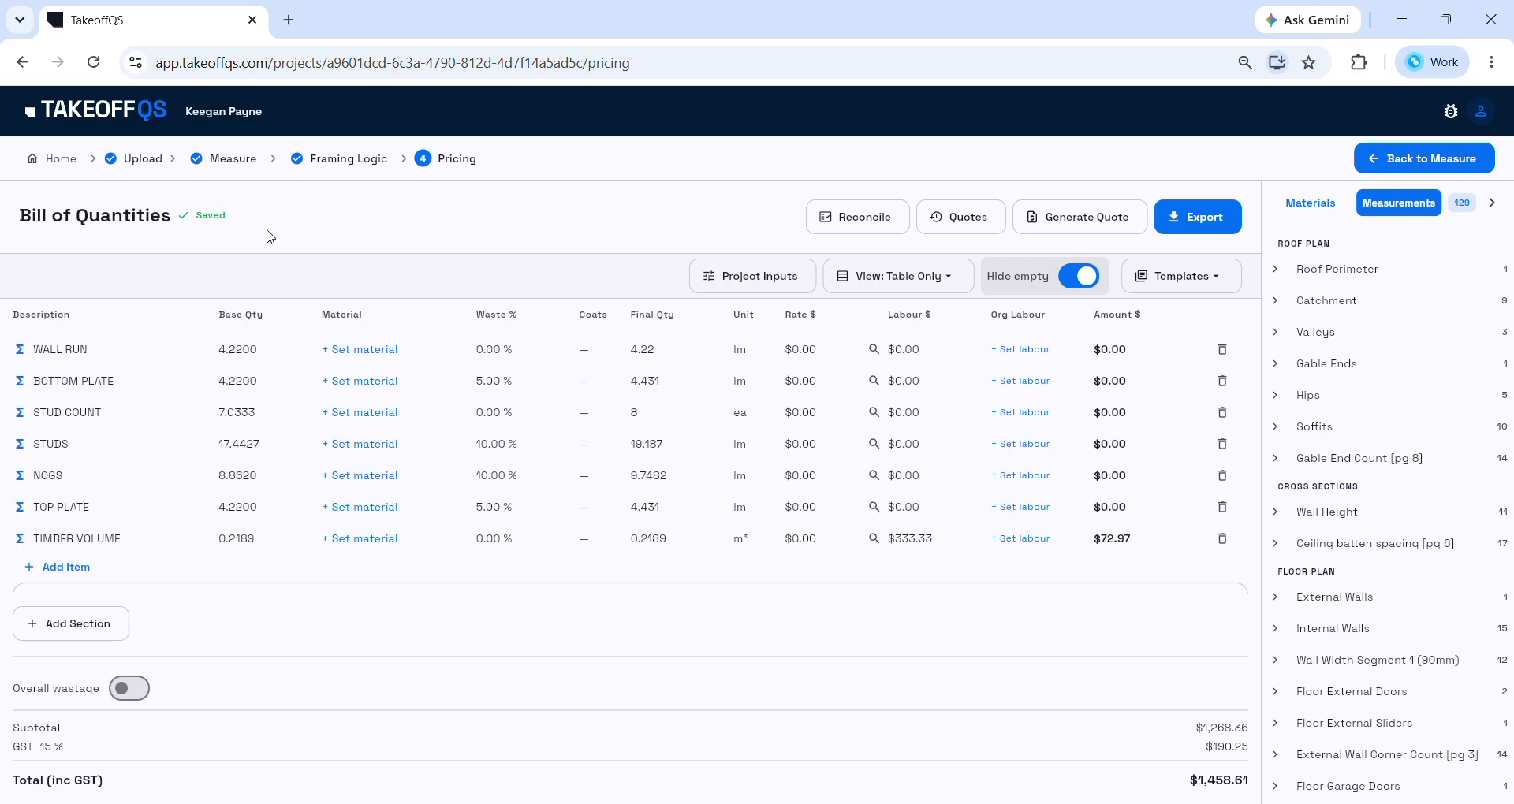